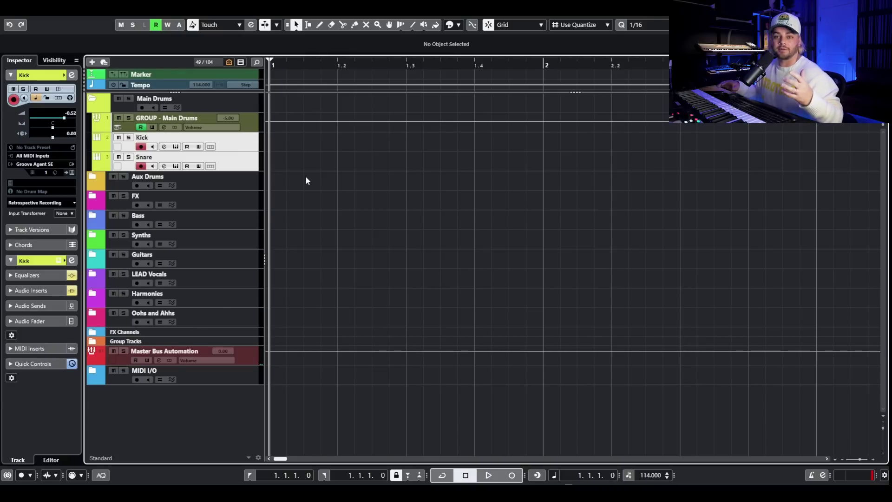
Step: Record a four-bar MIDI drum pattern on the armed Kick and Snare tracks from the project start
key("space")
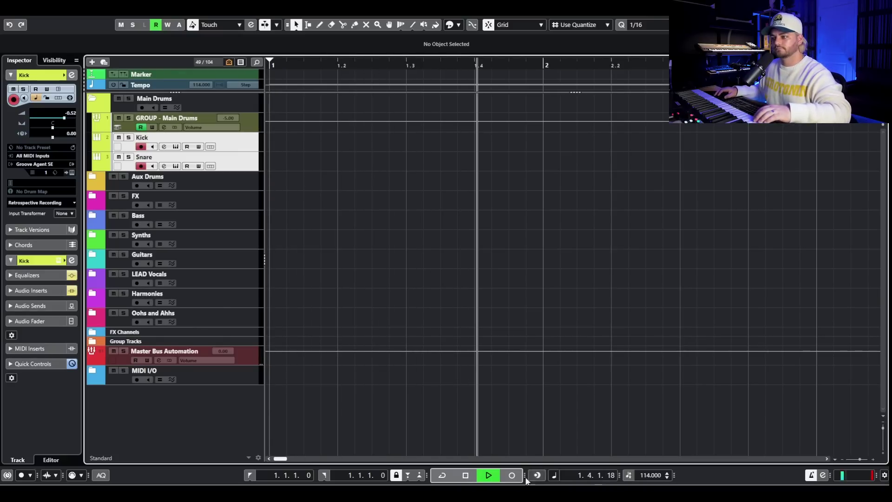
left_click(511, 475)
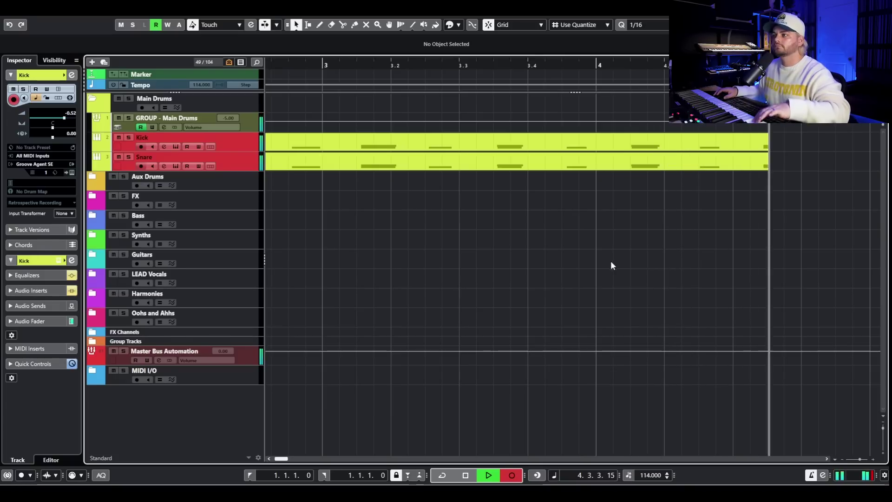
key("space")
key("g")
key("g")
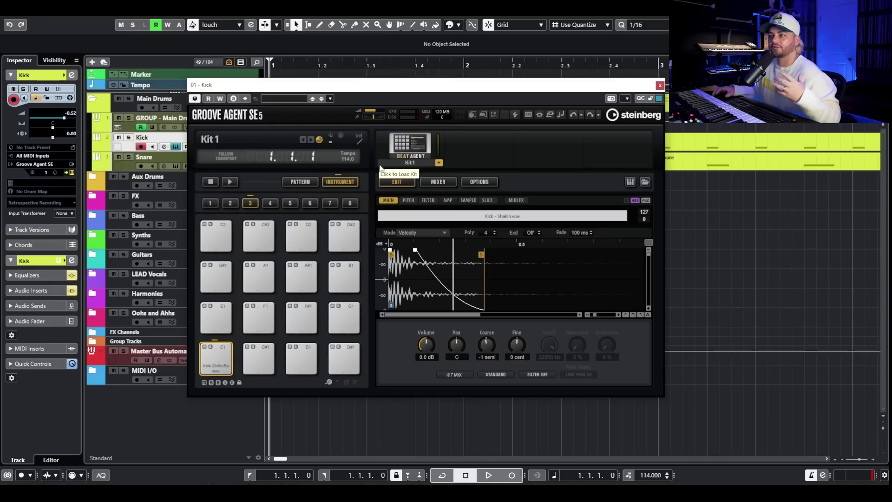
Step: Extend the kick sample's volume envelope in Groove Agent SE for comparison, shorten it to a tight fade-out, and close the instrument
left_click_drag(491, 306, 482, 296)
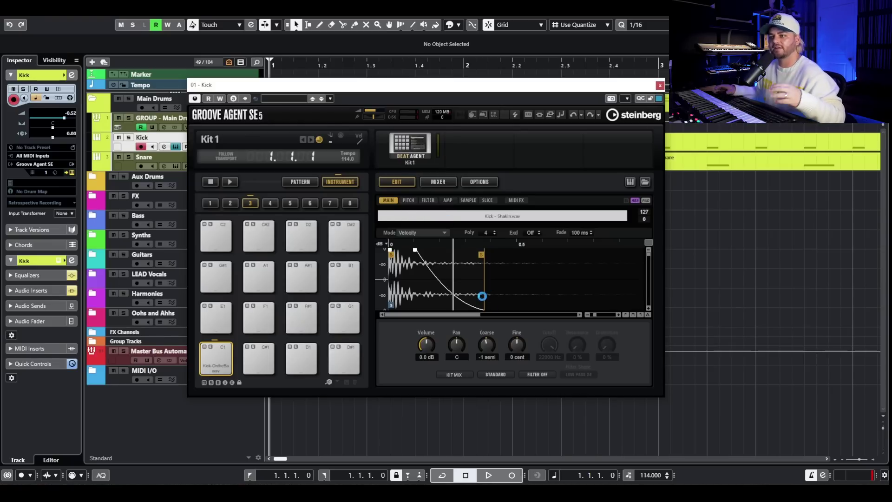
left_click(222, 367)
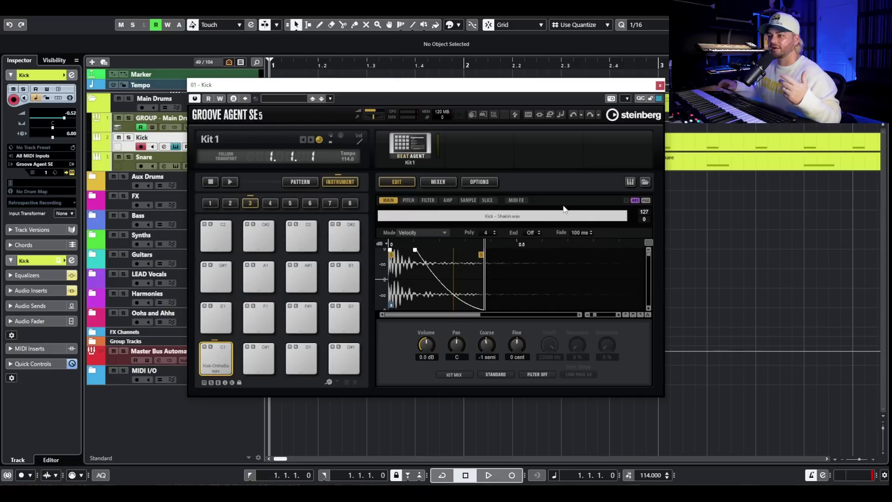
left_click_drag(481, 254, 624, 255)
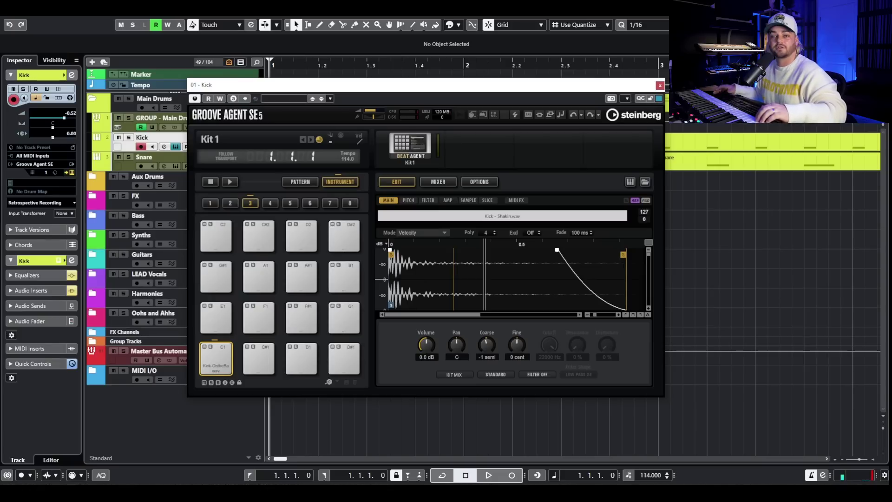
left_click_drag(624, 254, 474, 260)
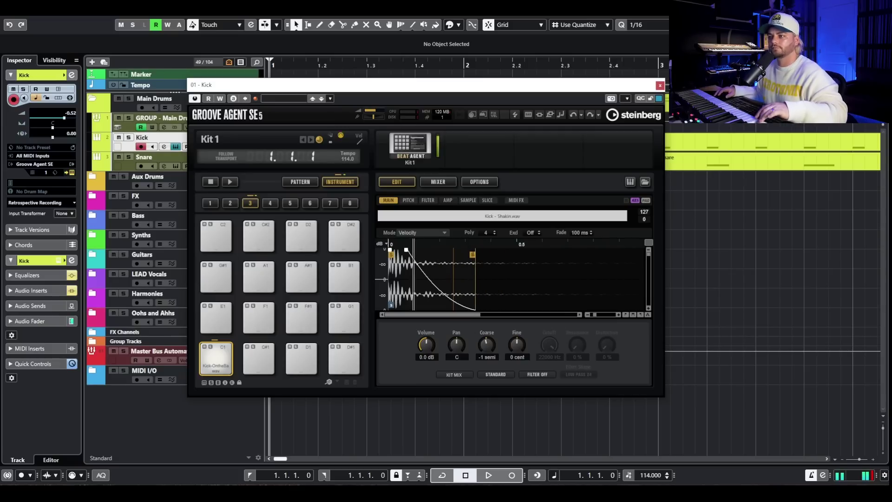
left_click(659, 85)
Step: Close the snare's instrument window, open its channel settings, and activate the Gate insert with its editor showing
left_click(164, 166)
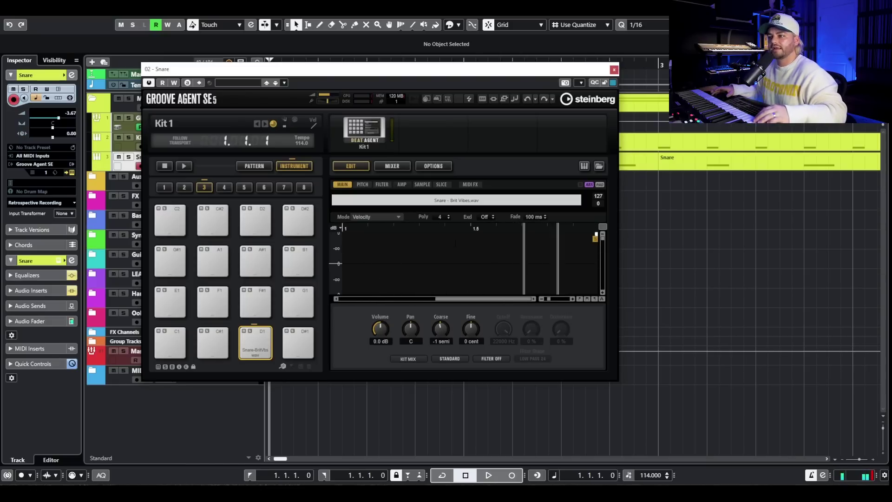
left_click(613, 71)
left_click(163, 166)
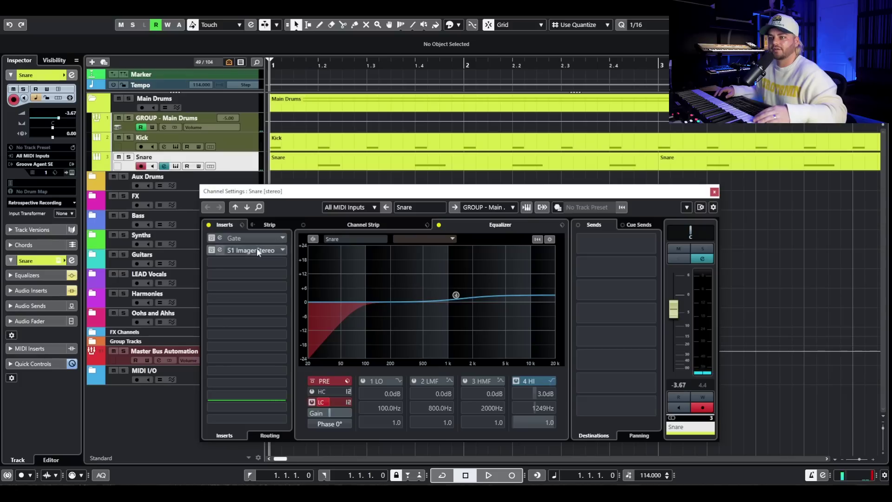
left_click(235, 238)
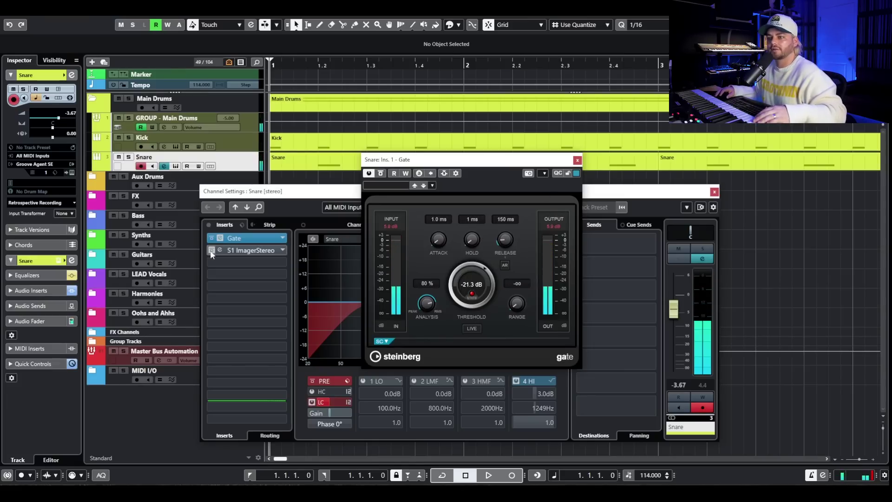
Step: Activate the S1 Imager Stereo insert on the snare channel, review its settings, and close both plug-in windows
left_click(260, 251)
left_click(264, 251)
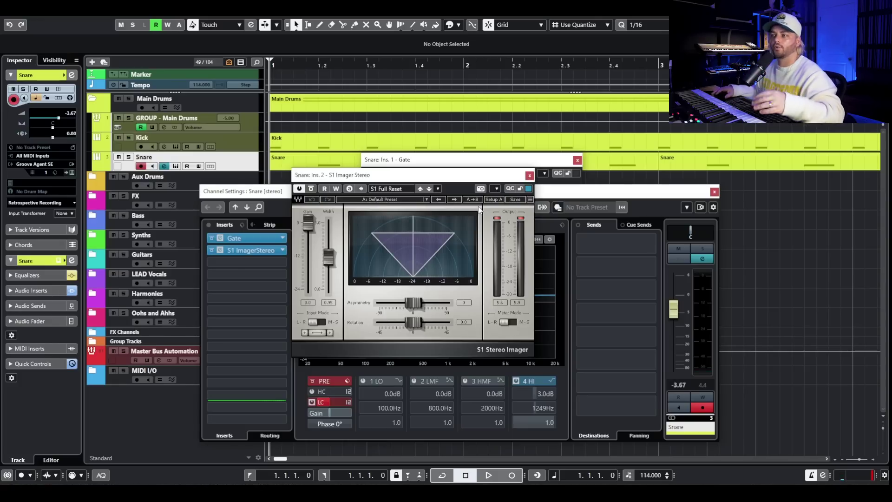
left_click(576, 161)
left_click(577, 160)
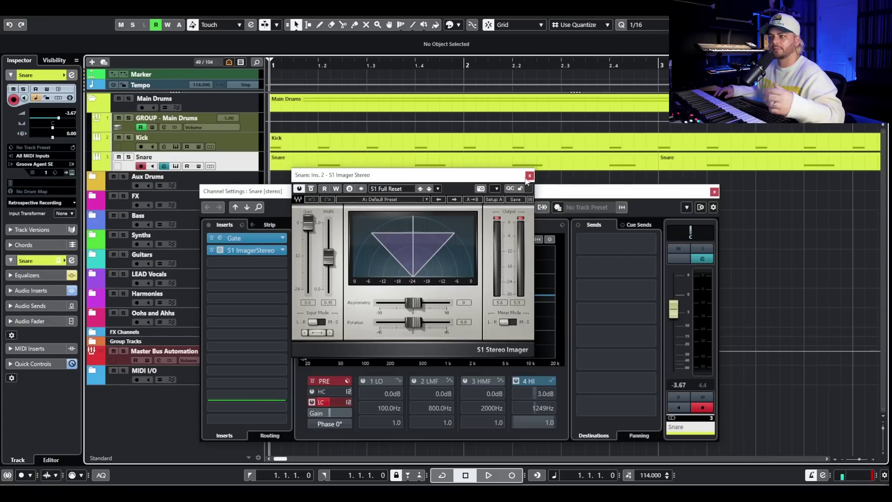
left_click(529, 176)
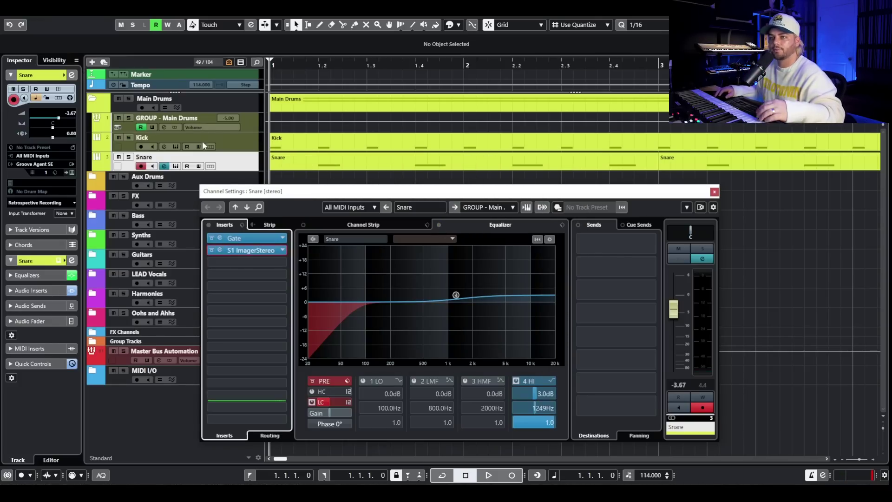
Step: Switch the channel settings to the Kick track and examine the stereo width in its S1 Imager Stereo insert
left_click(236, 206)
left_click(220, 237)
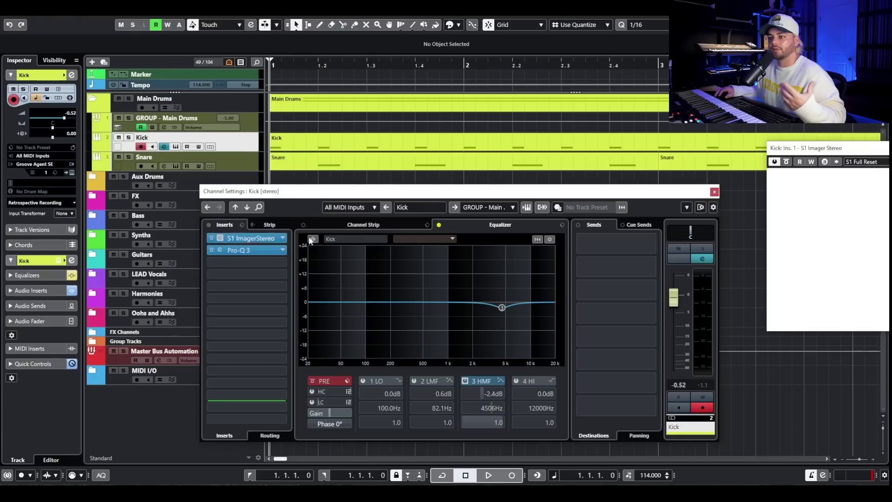
left_click_drag(786, 144, 291, 147)
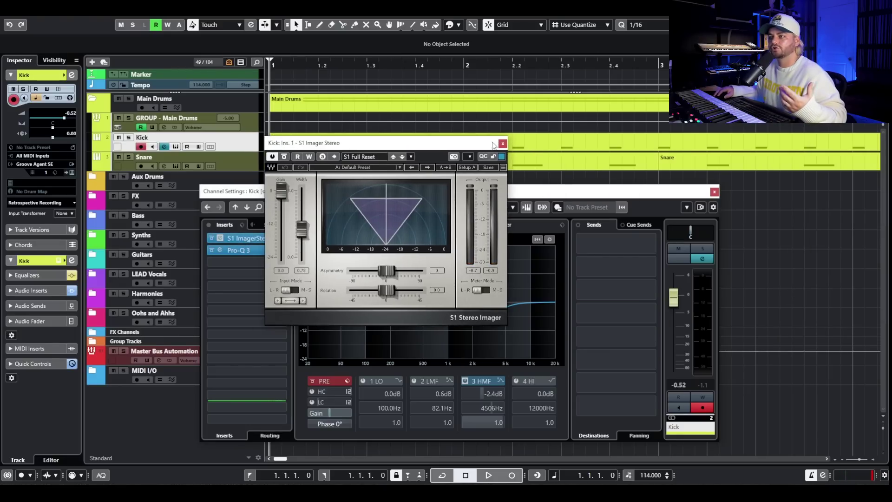
left_click(504, 146)
Step: Examine the Pro-Q 3 equalizer curve on the Kick channel and close the channel settings
left_click(237, 252)
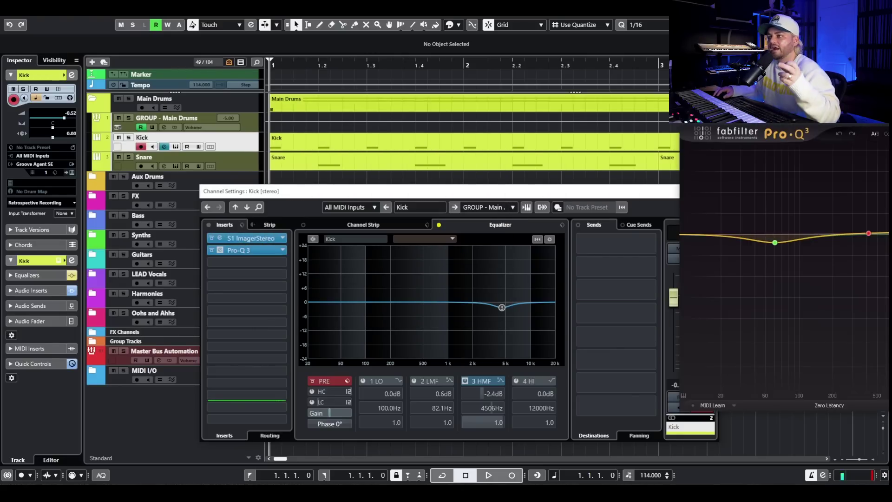
left_click_drag(798, 108, 351, 102)
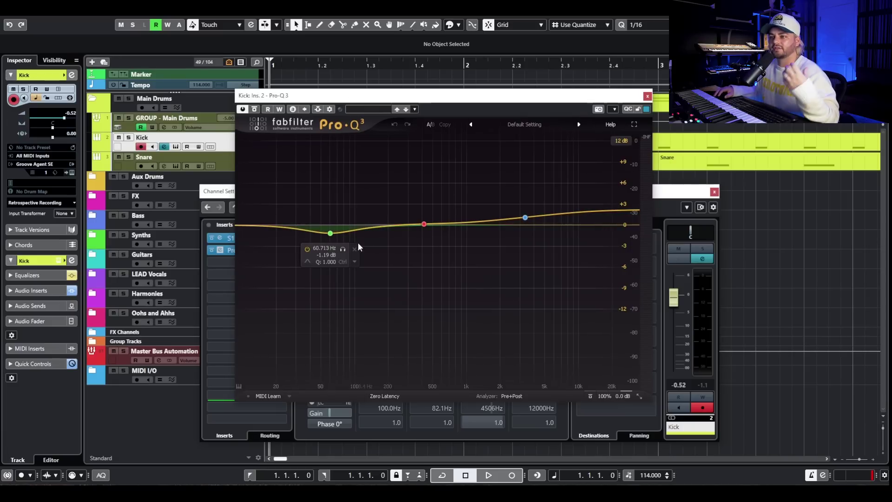
left_click(647, 96)
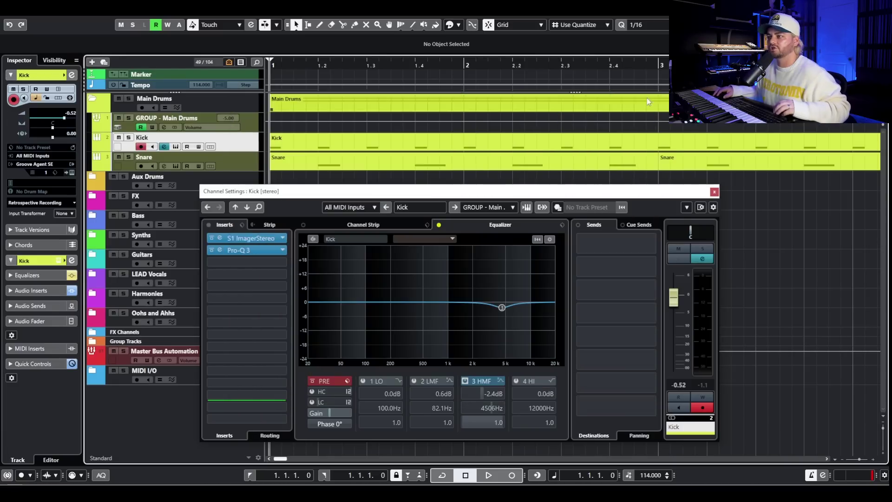
left_click(714, 192)
Step: Play back the recorded kick and snare pattern from the project start
key("g")
key("space")
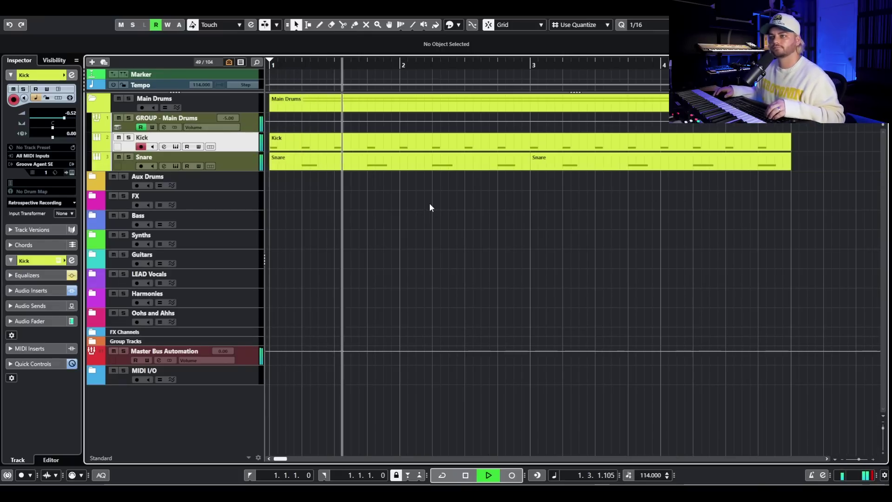
key("space")
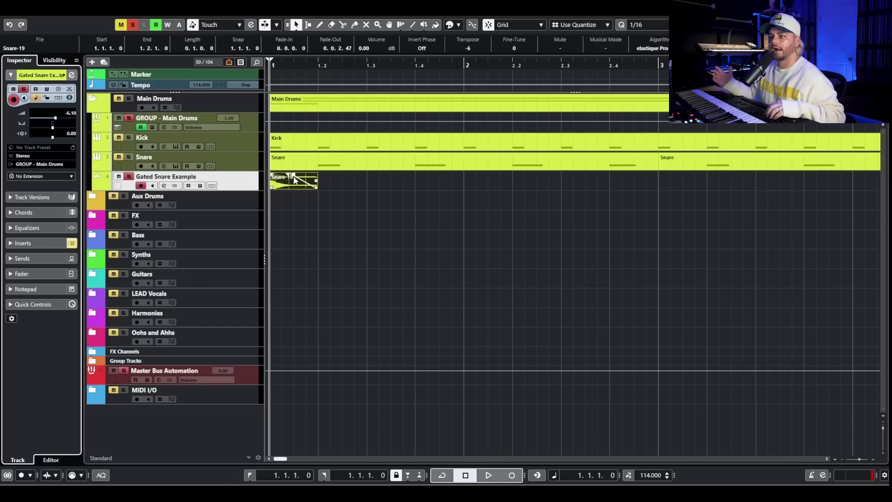
Step: Audition the soloed snare clip on the Gated Snare Example track twice without its insert effects
key("space")
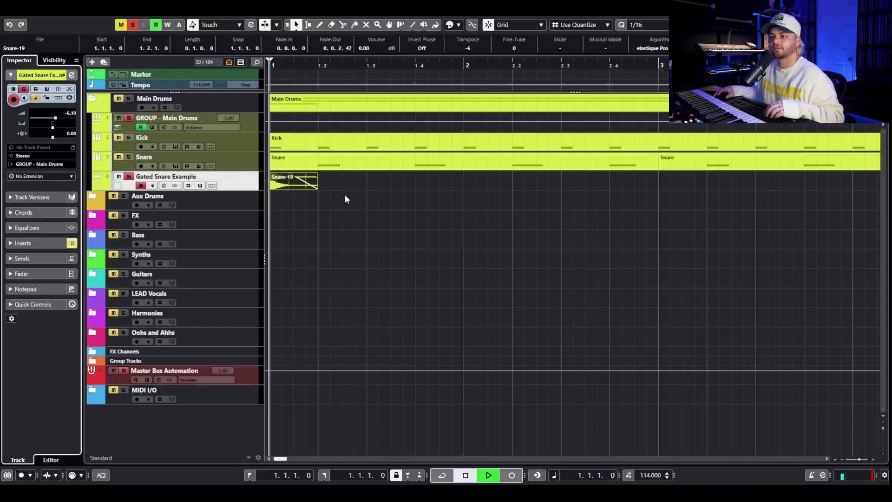
key("space")
key("space")
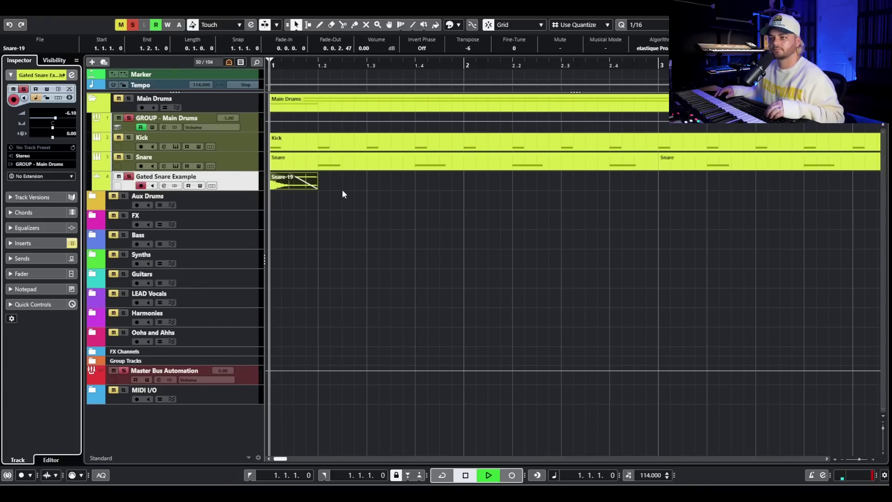
key("space")
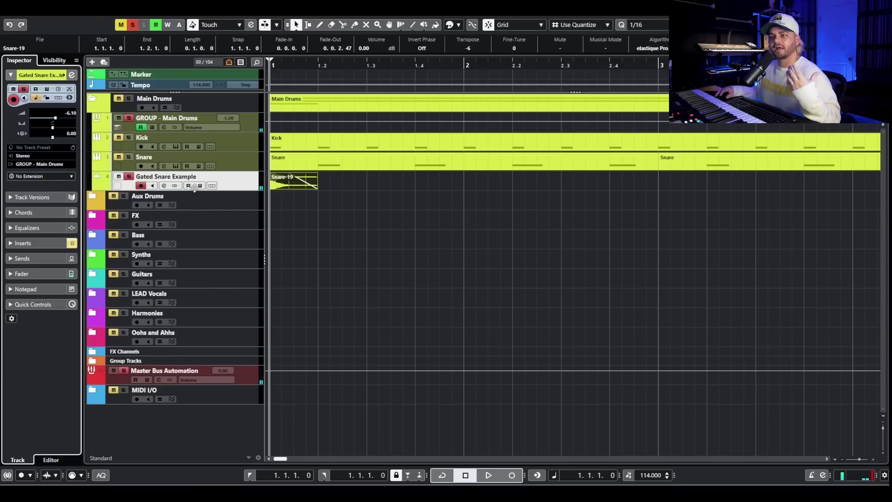
Step: Open the Gated Snare Example channel settings and activate the VerbSuite Classics reverb insert with its editor showing
left_click(164, 186)
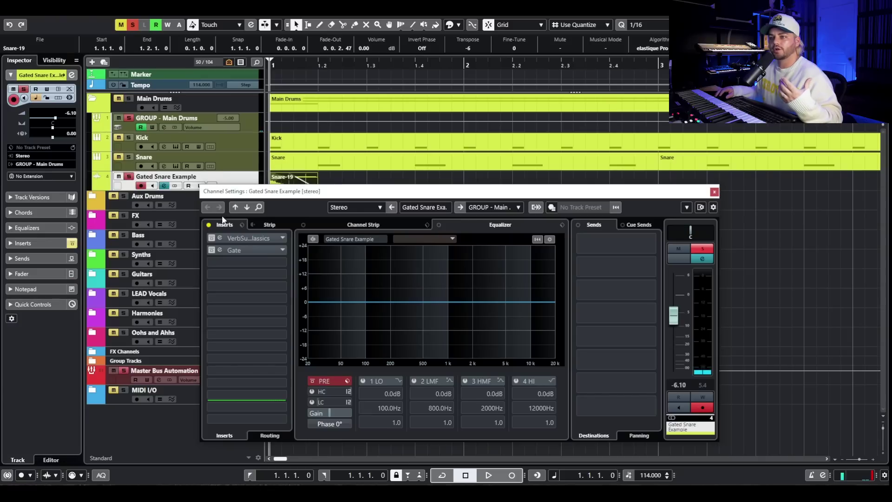
left_click_drag(267, 210, 339, 218)
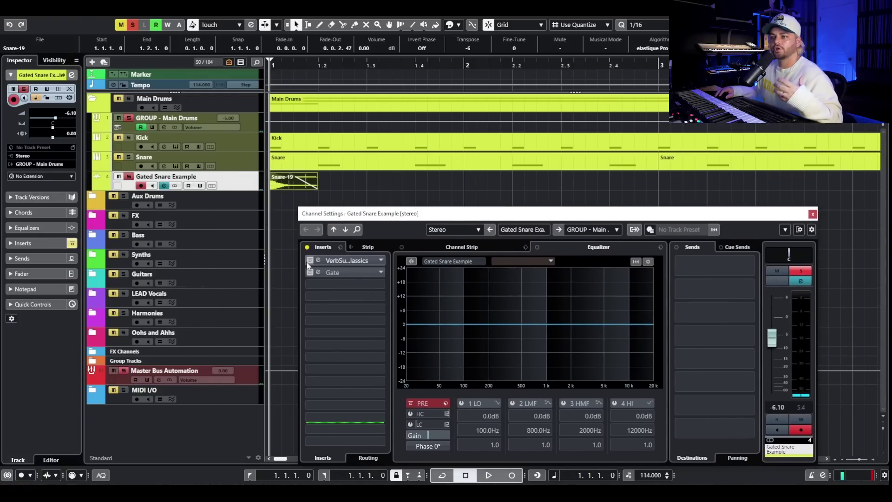
left_click(341, 259)
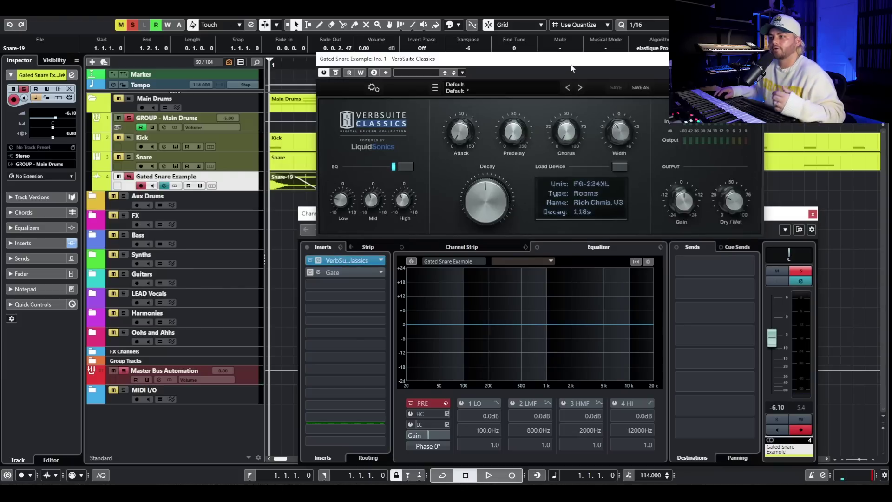
left_click_drag(576, 59, 454, 174)
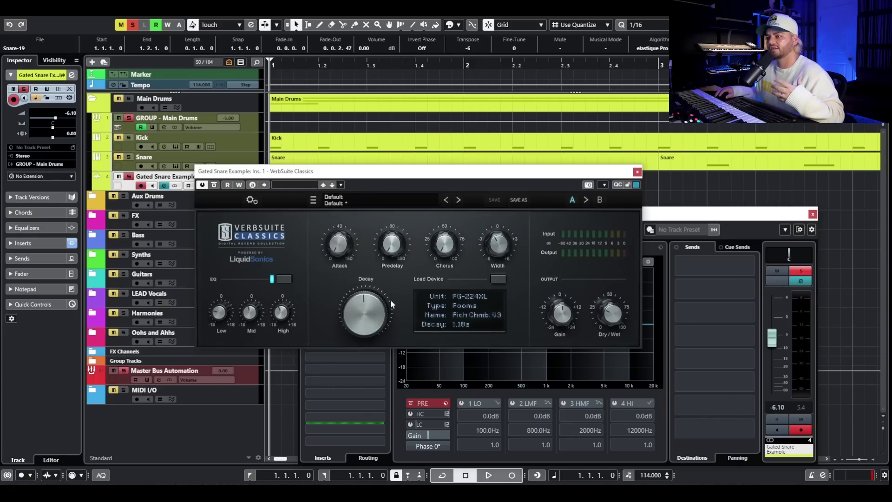
left_click_drag(488, 245, 505, 246)
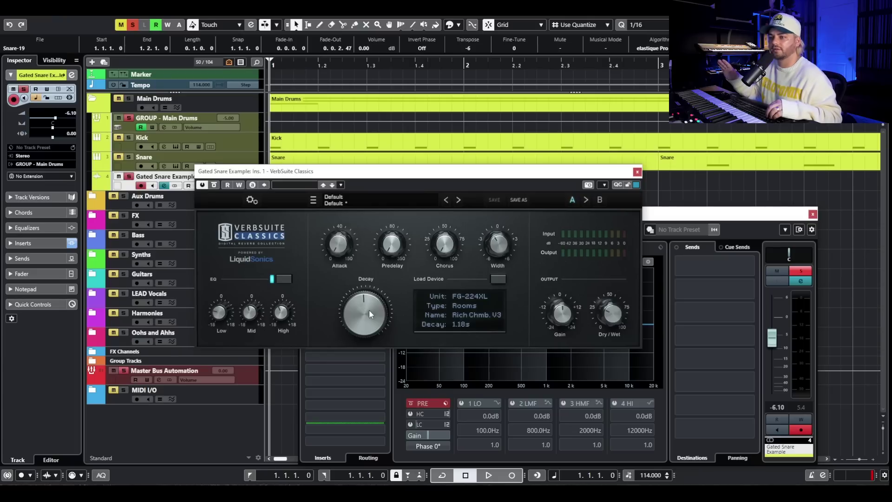
Step: Play the gated snare example through the VerbSuite Classics reverb and check the Dry/Wet amount
key("space")
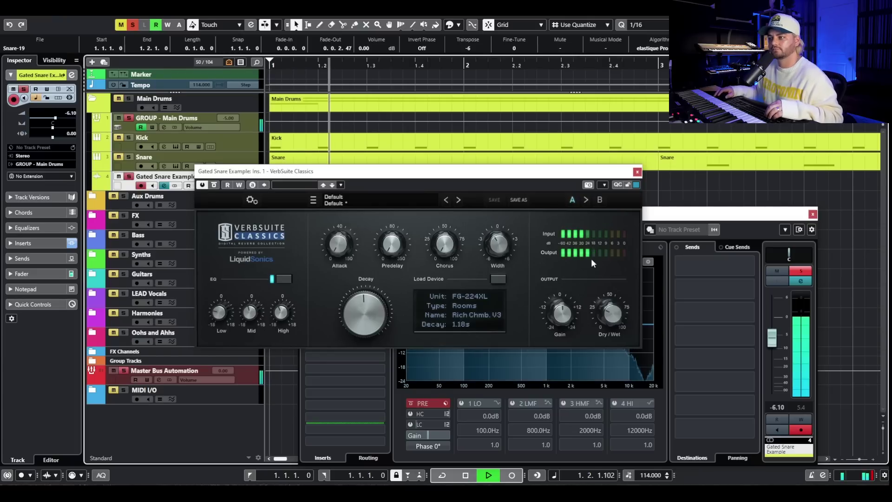
key("space")
mouse_move(611, 316)
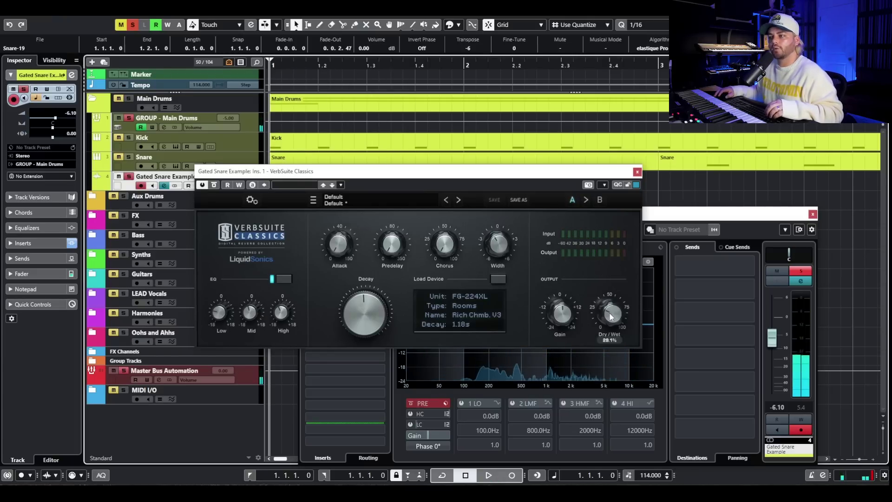
Step: Close the reverb editor and activate the Gate insert on the Gated Snare Example channel with its editor showing
left_click(637, 172)
left_click(333, 268)
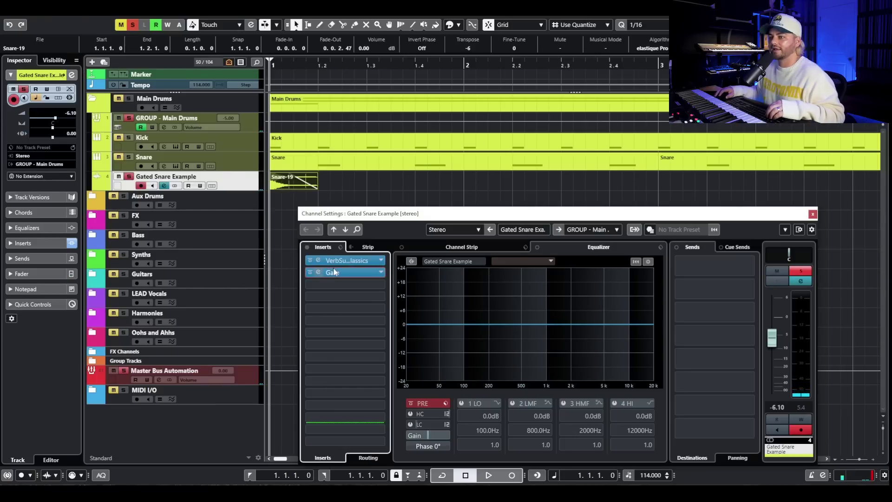
left_click_drag(581, 158, 519, 193)
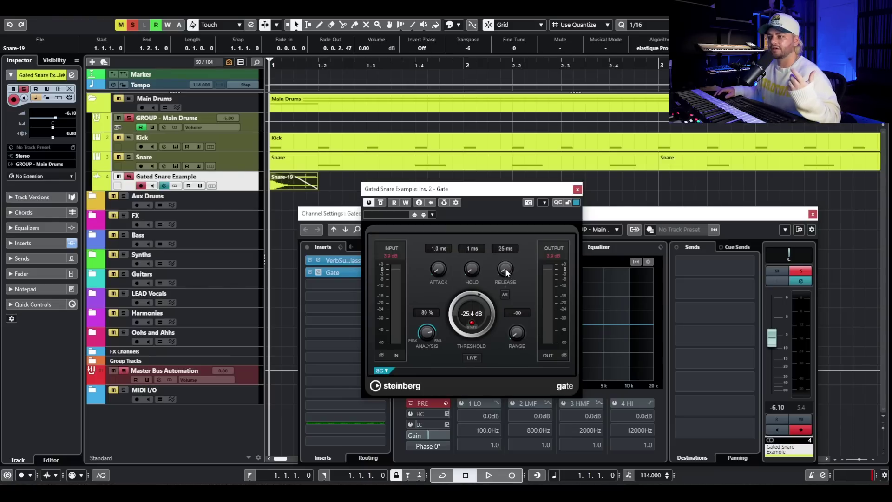
Step: Try a Gate release of about 30 ms and adjust it further while auditioning the reverberant snare
left_click_drag(507, 272, 510, 278)
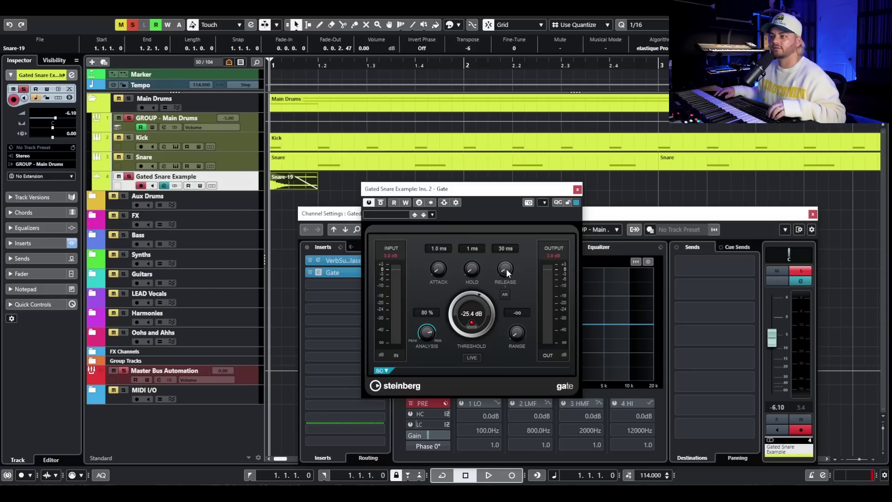
key("space")
left_click_drag(522, 275, 507, 280)
key("space")
left_click_drag(498, 319, 495, 300)
Step: Set the Gate release to 20 ms and play the gated snare
left_click(504, 250)
type("20")
key("Return")
key("space")
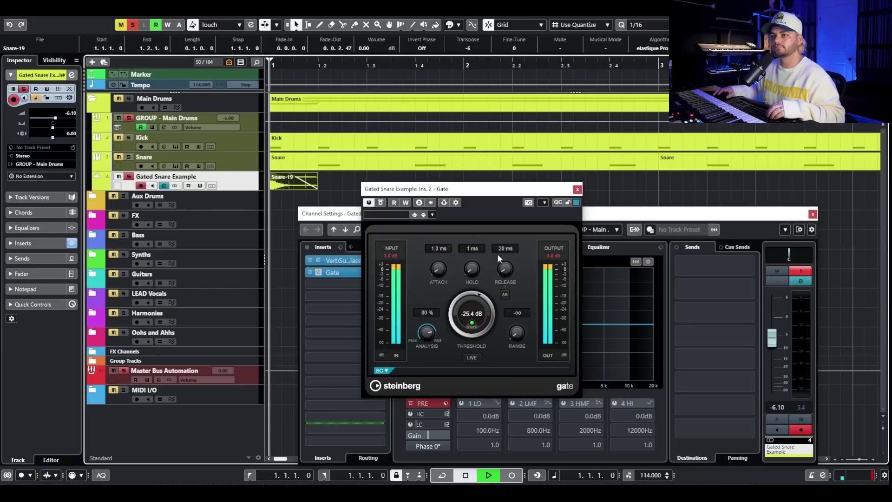
key("space")
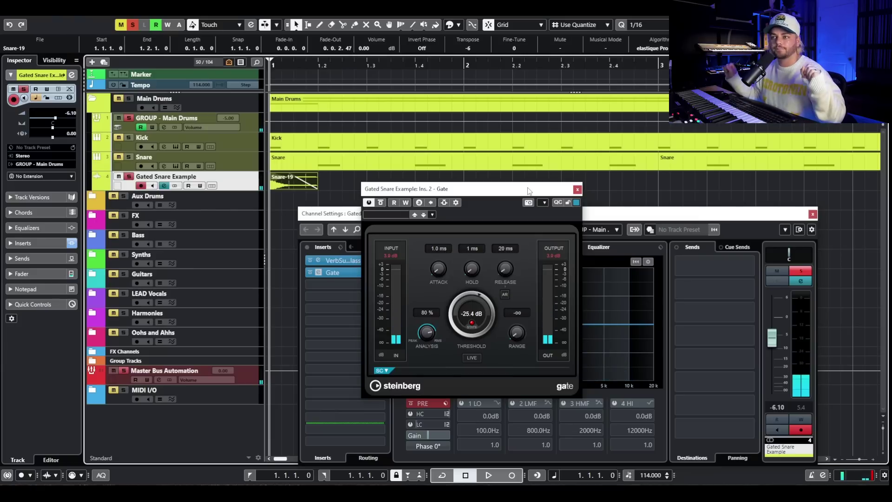
Step: Remove the Gated Snare Example track after closing its Gate editor, and play the remaining kick and snare part
left_click(128, 177)
key("g")
key("g")
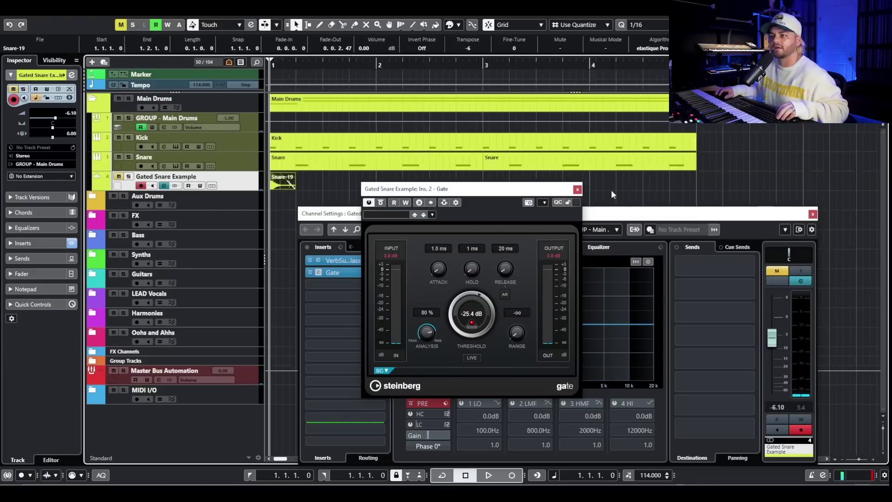
left_click(578, 189)
right_click(216, 190)
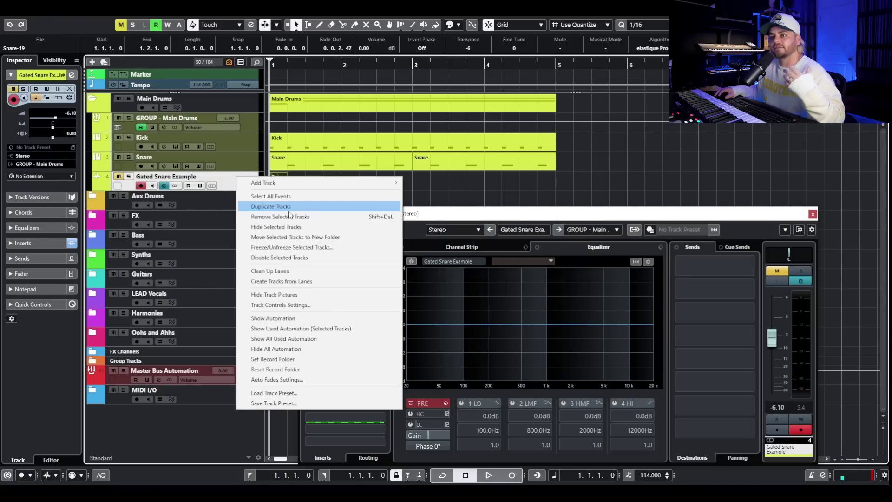
left_click(316, 216)
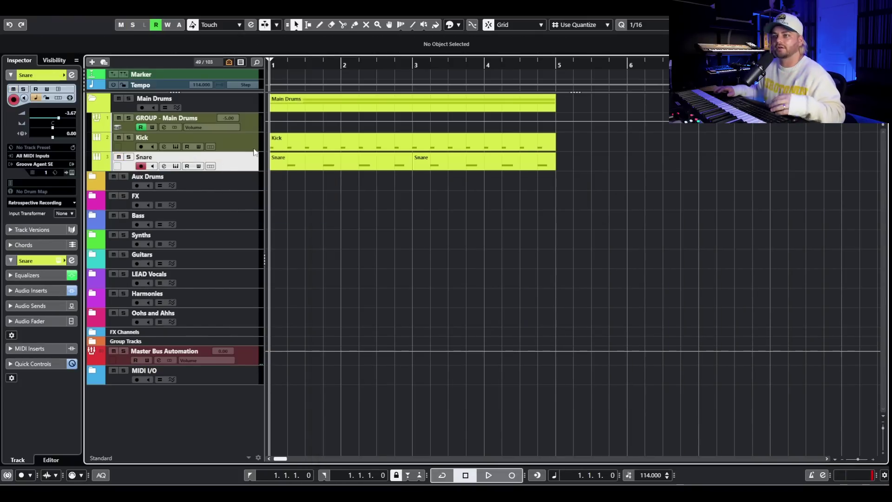
key("space")
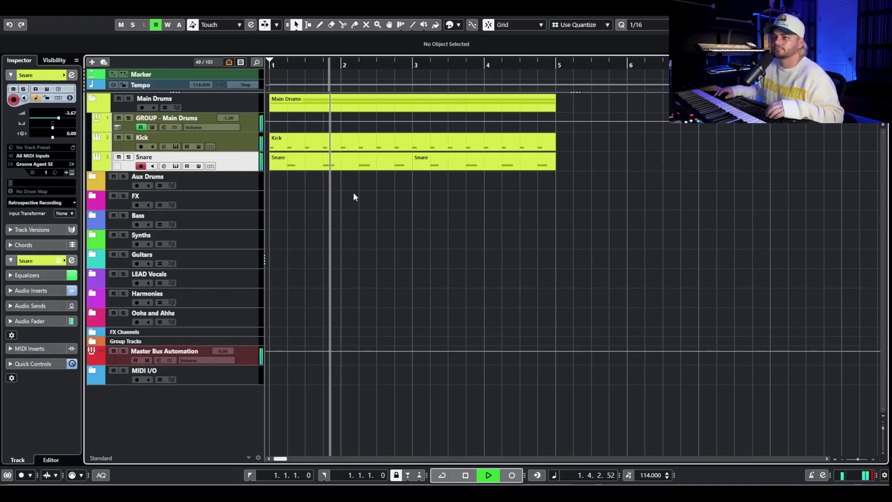
key("space")
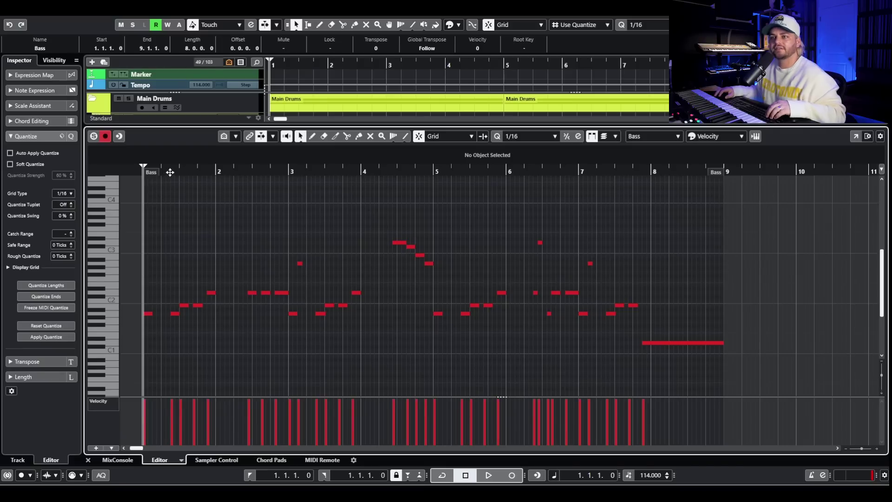
Step: Audition individual first-bar notes of the Bass part in the key editor and play the part with the drums
key("h")
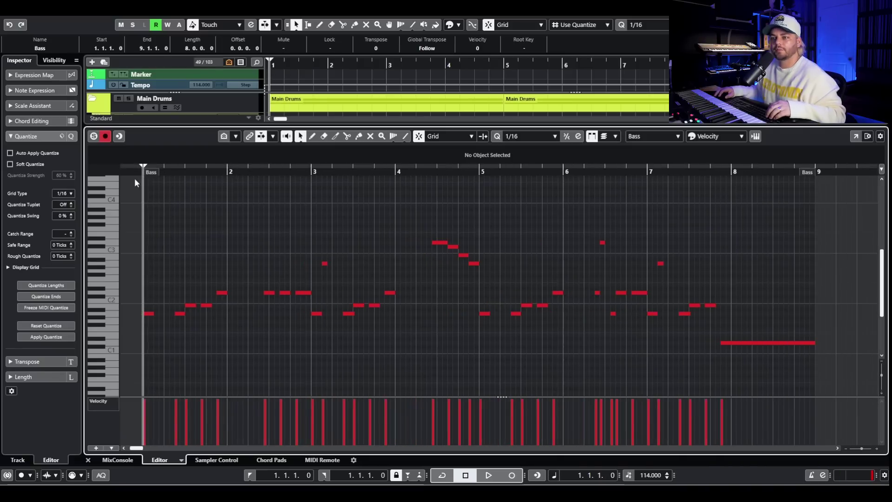
left_click(147, 314)
left_click(190, 305)
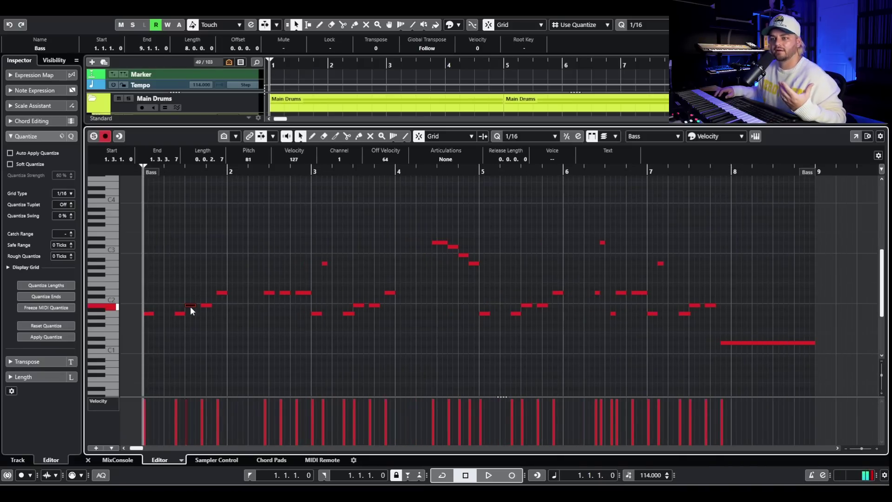
left_click(222, 293)
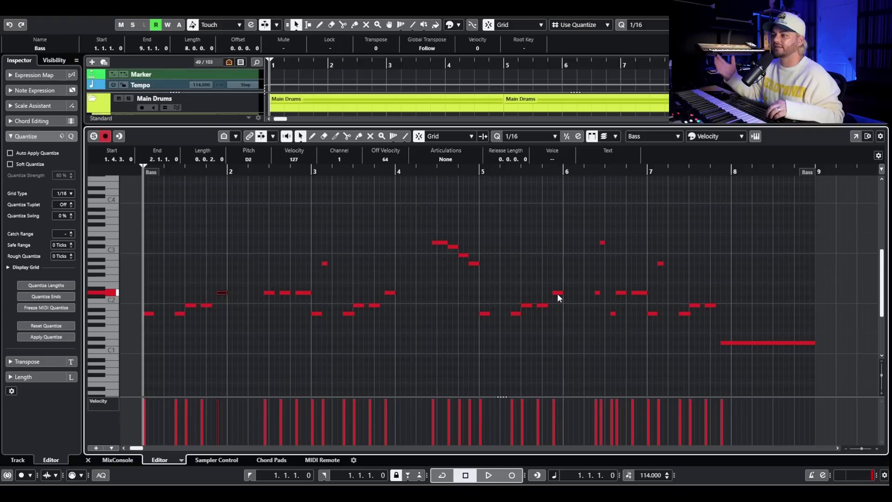
key("space")
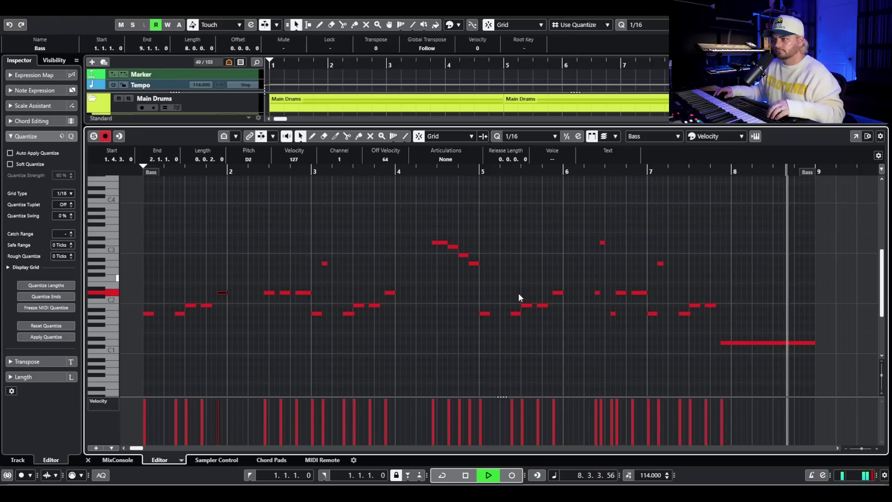
key("space")
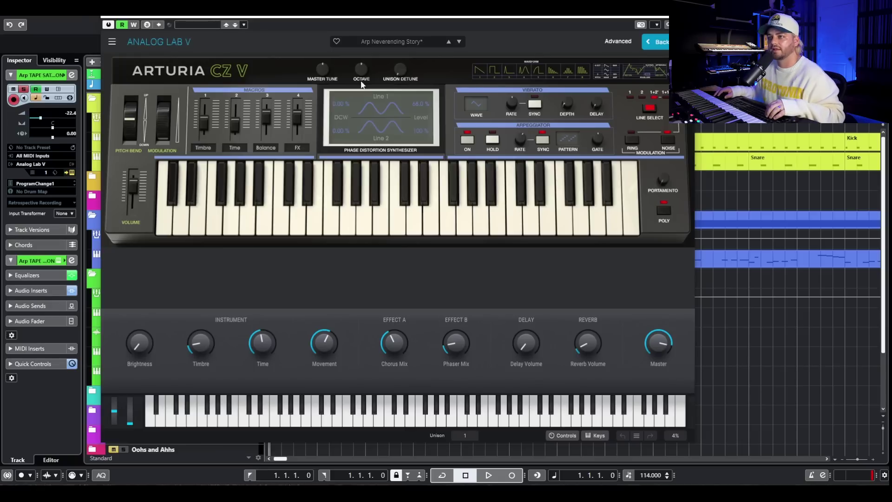
Step: Inspect the advanced synthesis settings of the Arp Neverending Story preset and close the Analog Lab V instrument
left_click(616, 41)
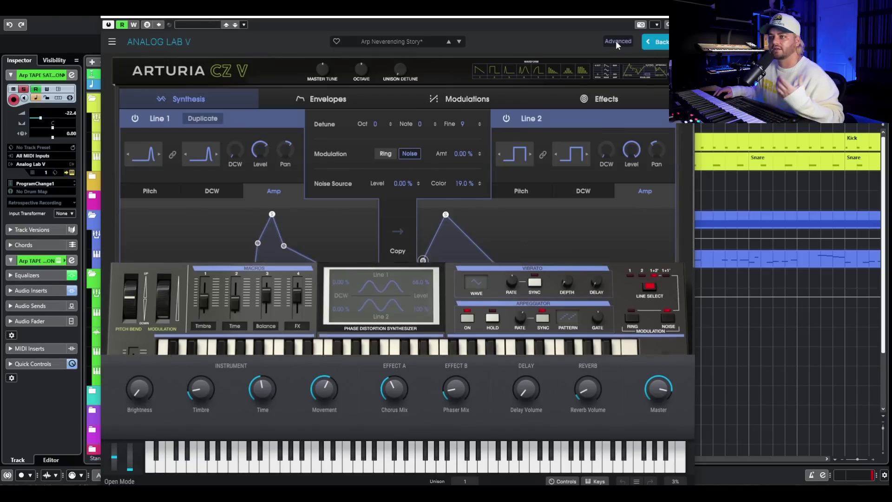
left_click(618, 42)
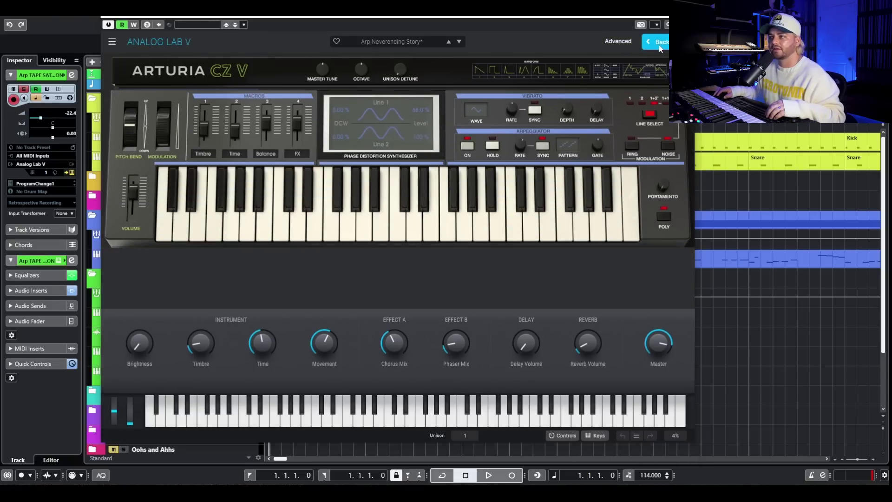
key("ctrl+w")
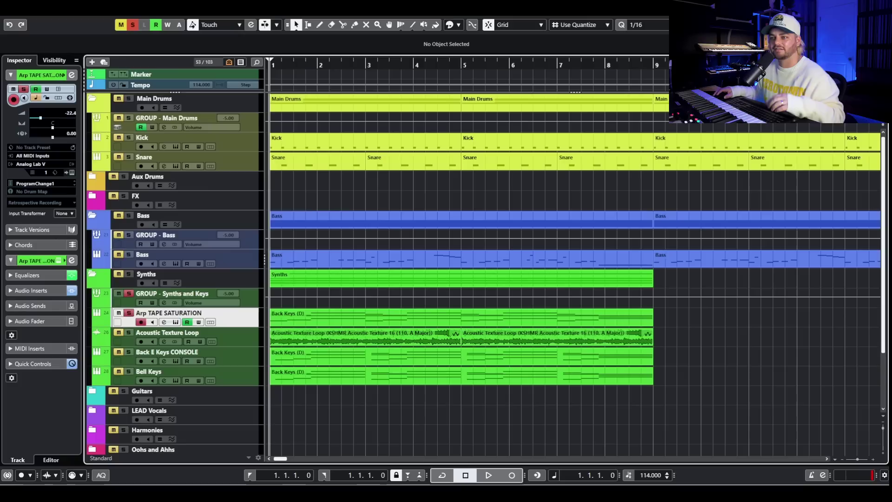
Step: Review the kHs Trance Gate, Pro-Q 3 and TAIP inserts on the Arp TAPE SATURATION channel and close their windows
left_click(163, 322)
left_click(318, 260)
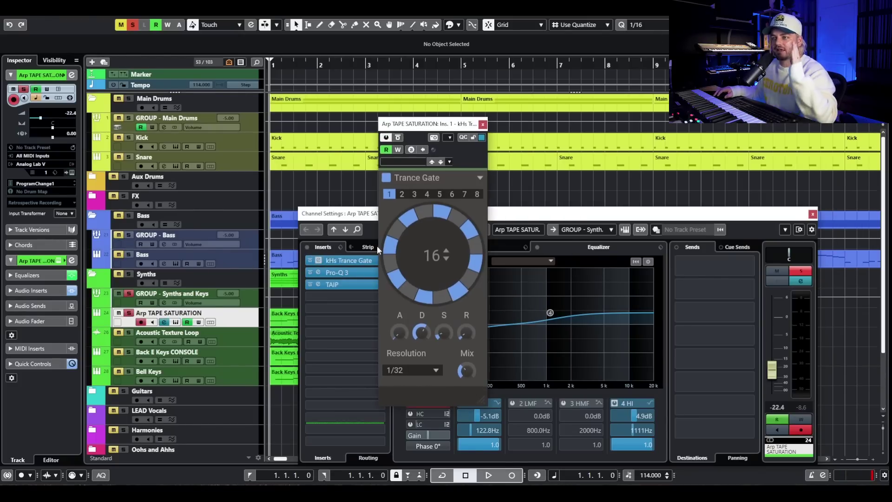
left_click(350, 274)
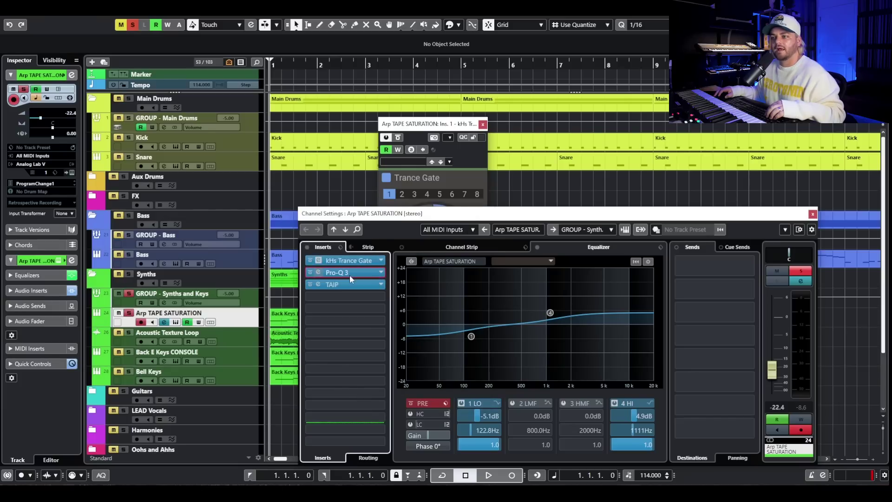
left_click(319, 272)
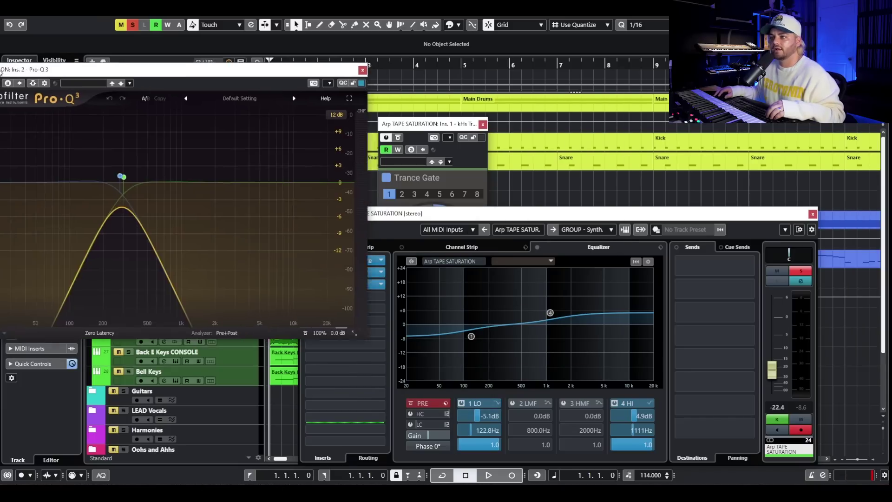
left_click_drag(35, 59, 163, 98)
left_click(523, 97)
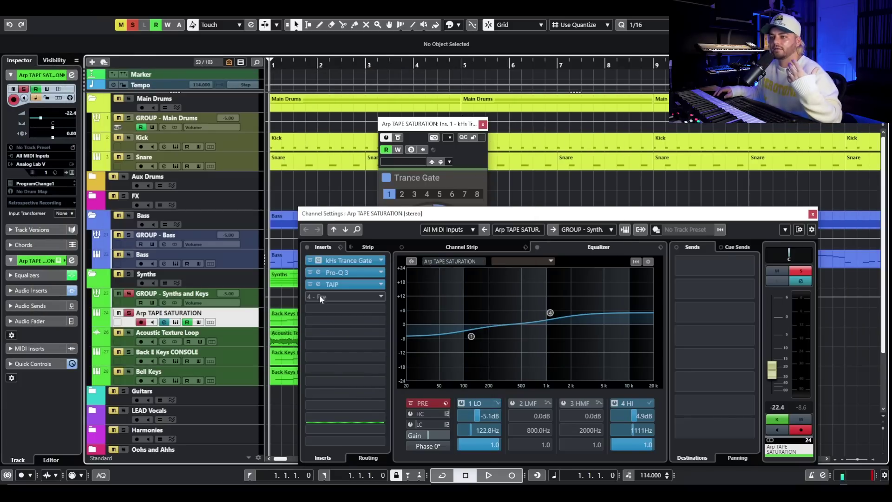
left_click(321, 284)
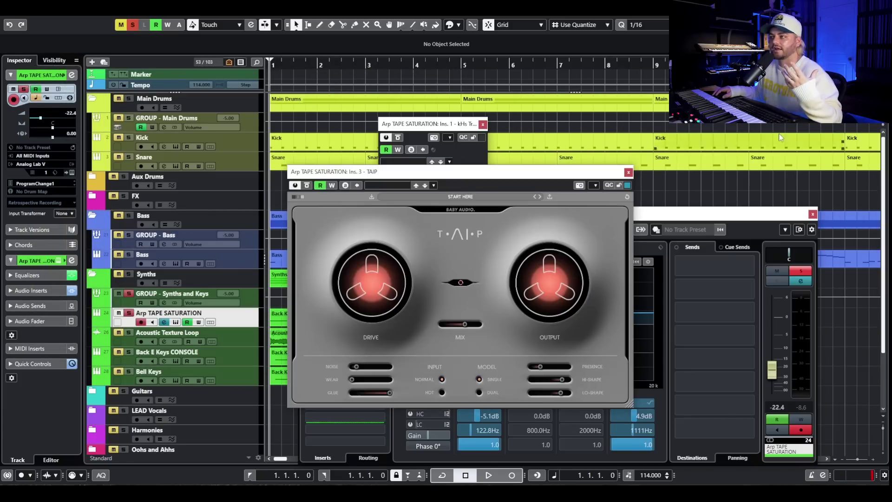
left_click(483, 124)
left_click(628, 172)
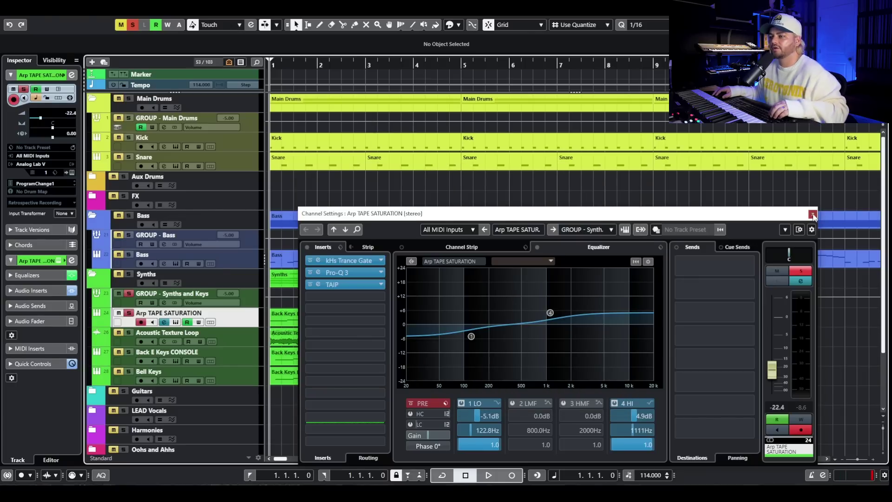
left_click(812, 215)
Step: Play the soloed arp while viewing its Back Keys (D) part in the key editor, and close the editor
key("g")
key("space")
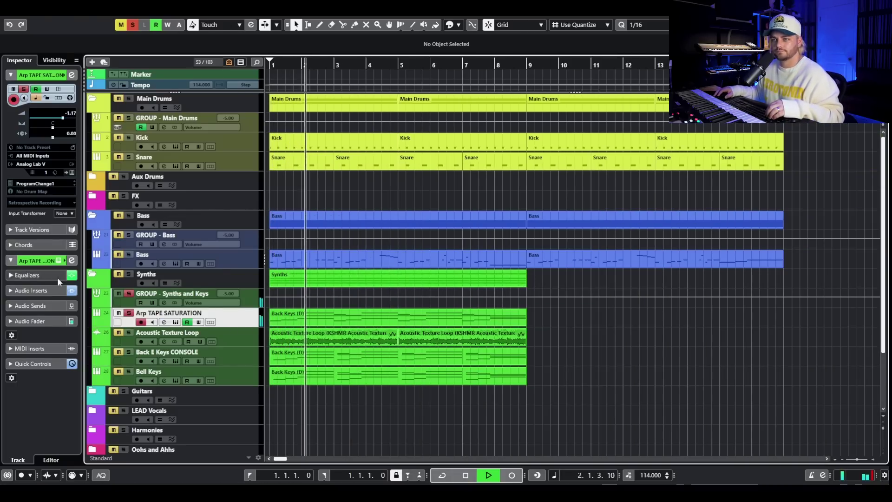
double_click(316, 317)
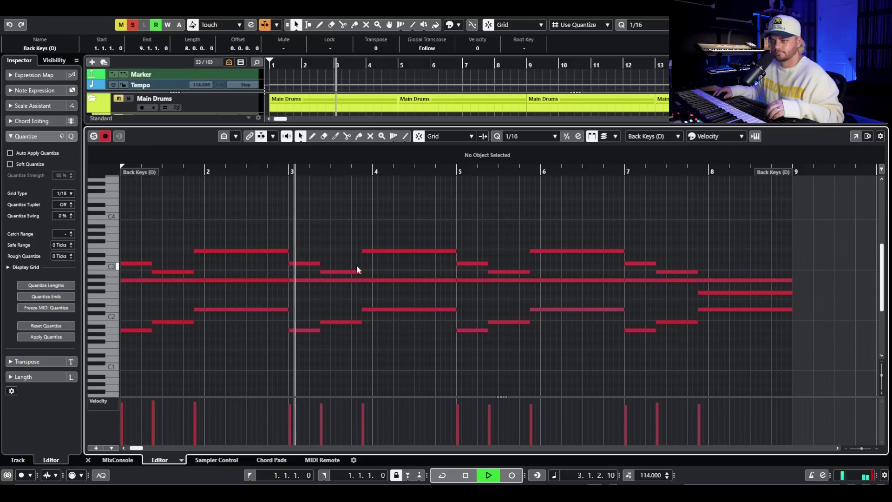
key("space")
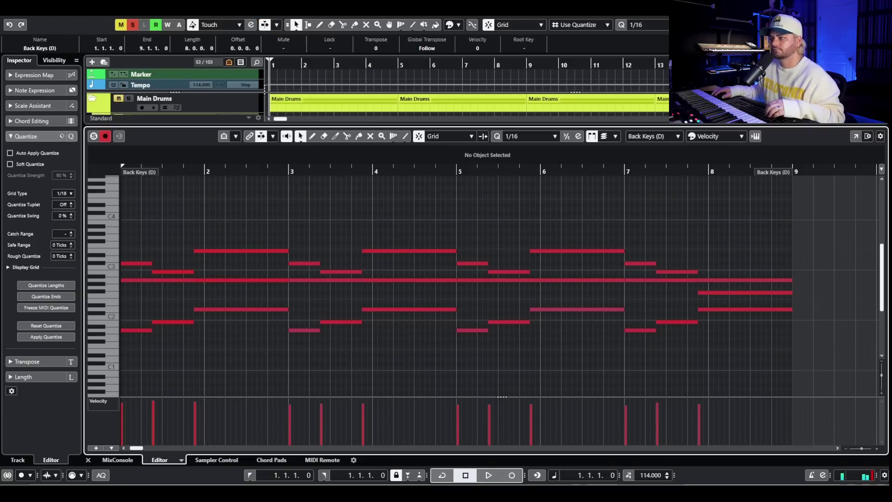
key("ctrl+e")
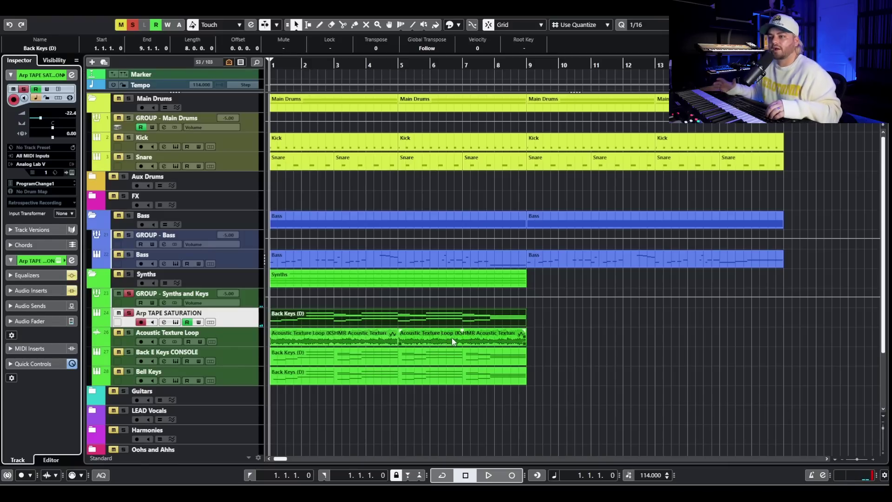
Step: Play the arp with its equalizers and inserts bypassed, and play it together with the drums and bass
key("space")
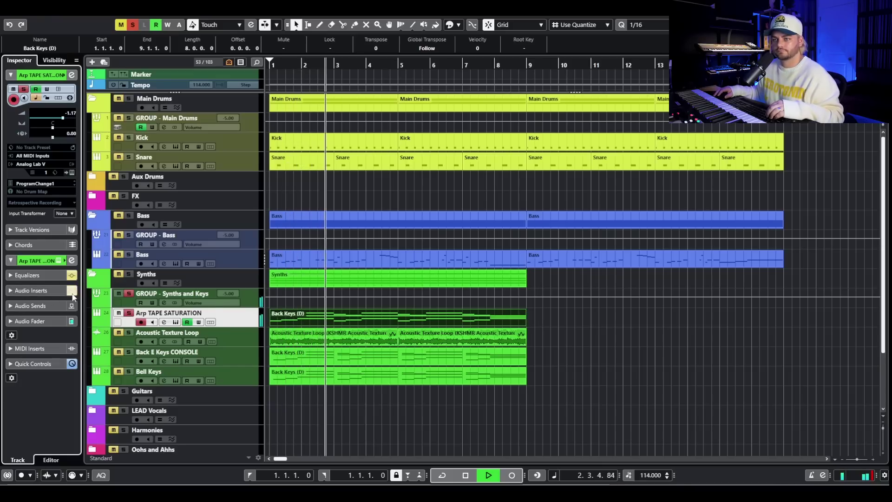
key("space")
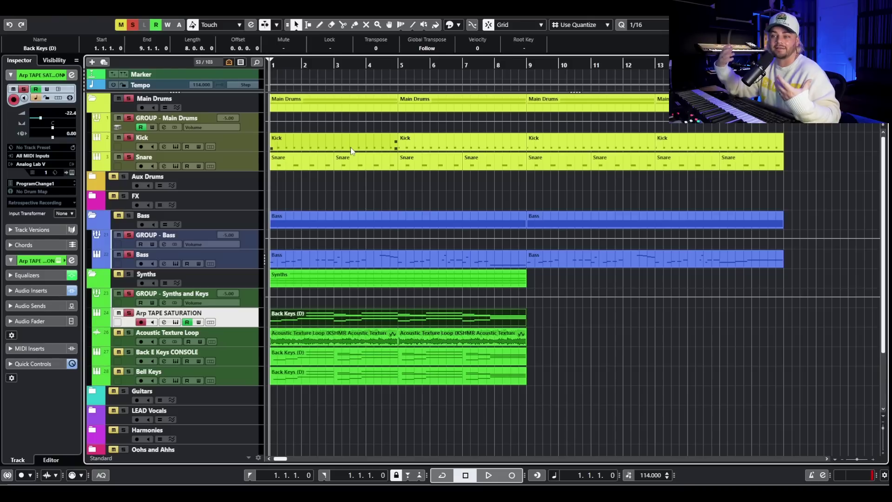
key("space")
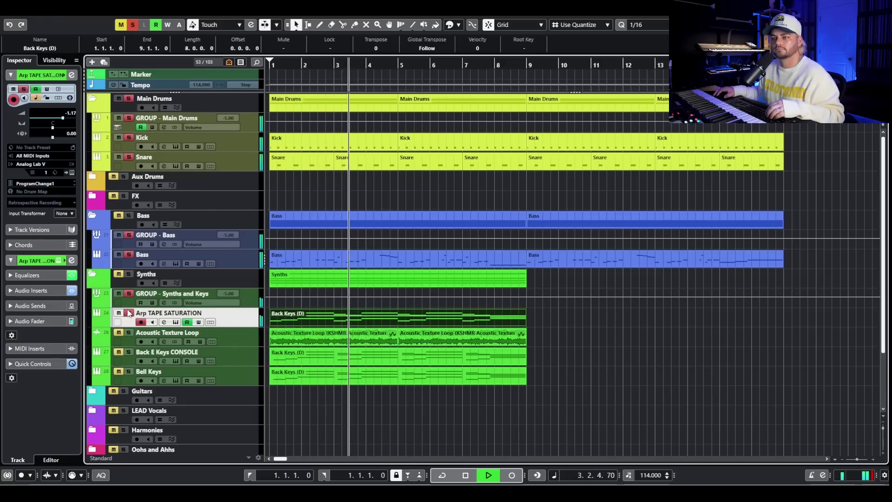
key("space")
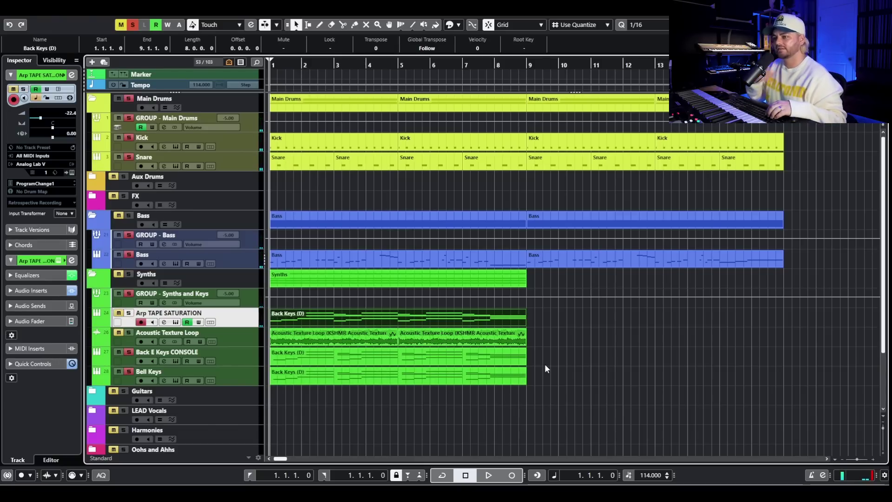
Step: Examine the Back E Keys CONSOLE and Bell Keys parts in the key editor while playing them, and close the editor
double_click(462, 375)
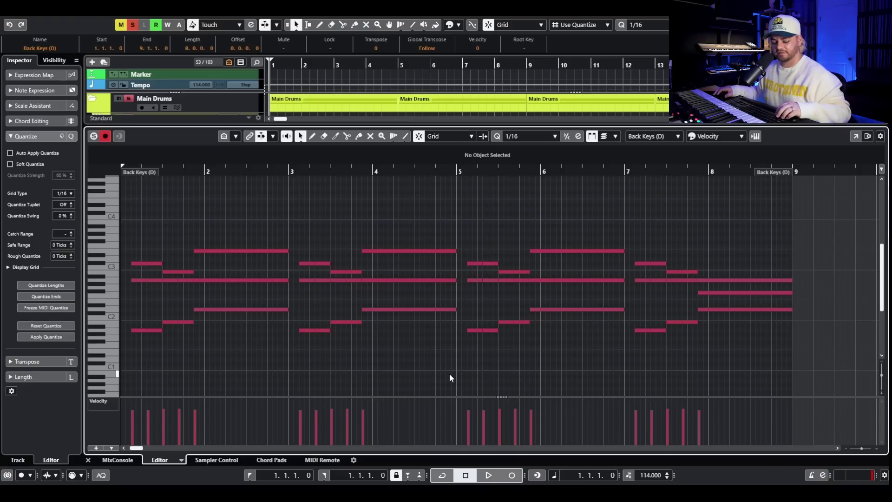
key("space")
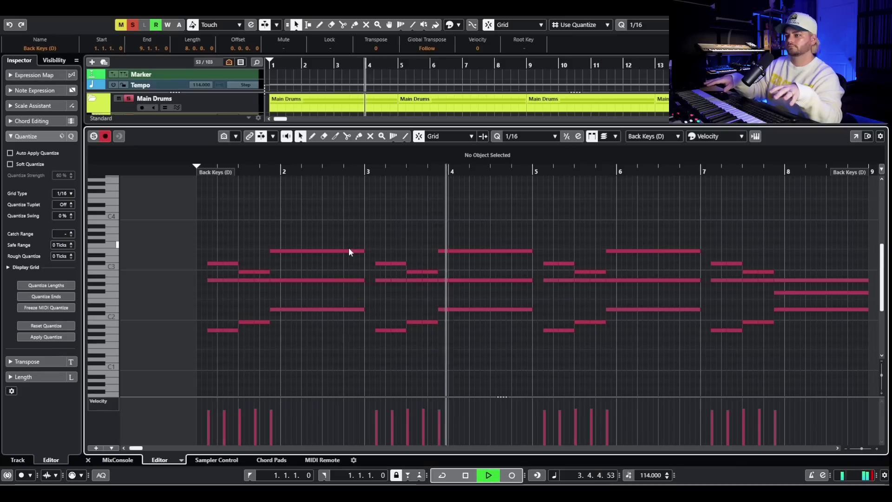
key("space")
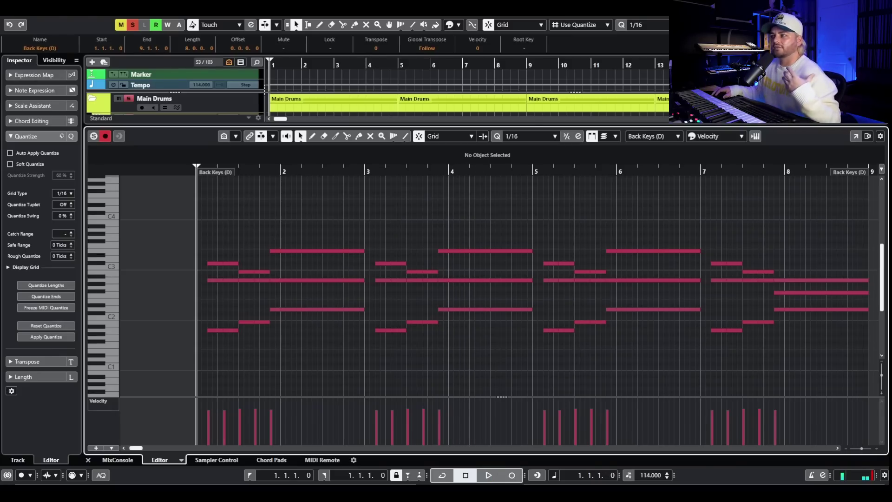
key("ctrl+e")
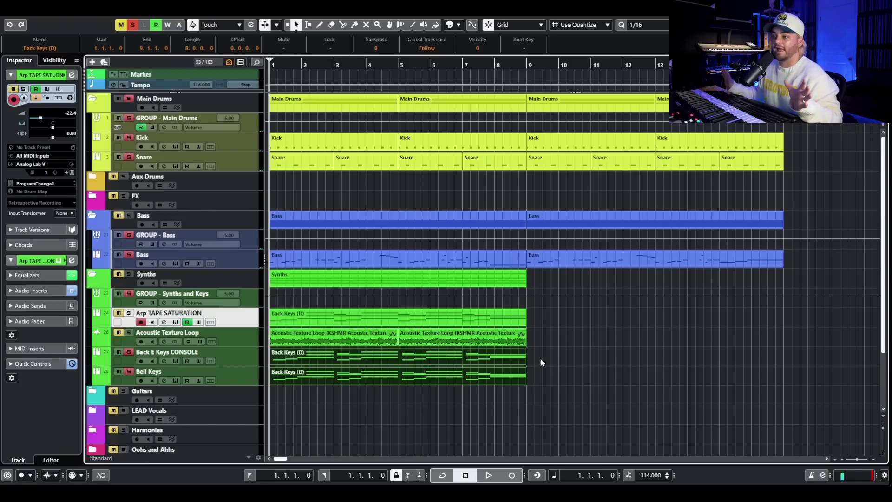
Step: View the Keyscape patch on the Back E Keys CONSOLE track and display the channel's Virtual Mix Rack insert
left_click(239, 363)
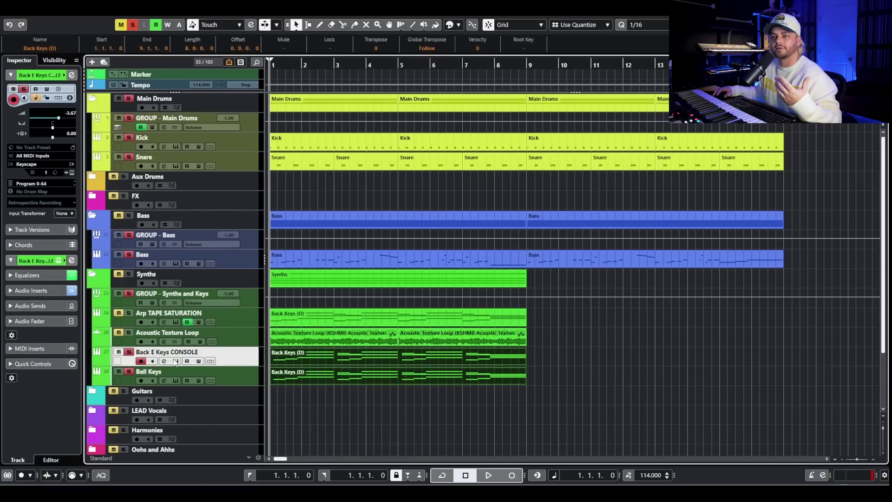
left_click(175, 362)
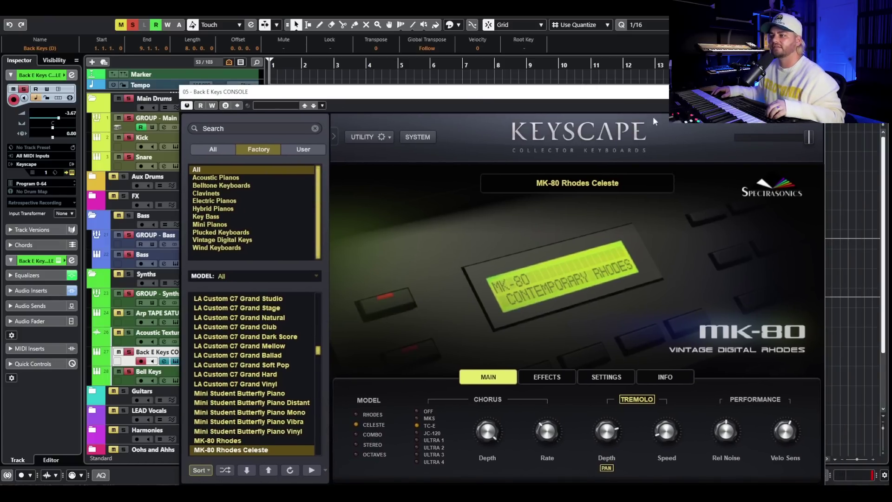
key("Escape")
key("e")
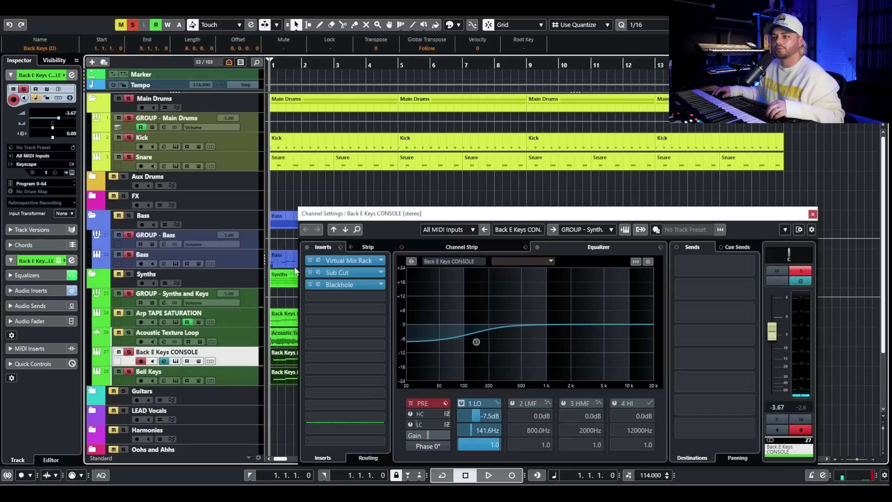
left_click(318, 260)
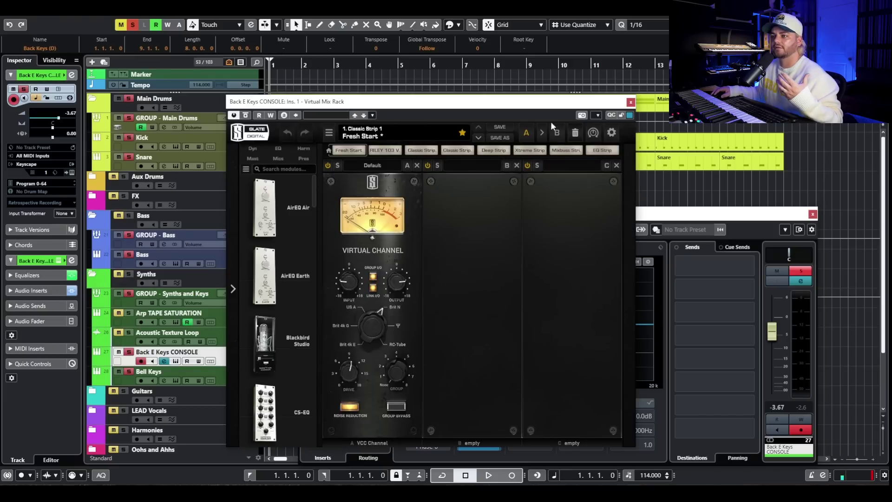
Step: Close the Virtual Mix Rack and display the Sub Cut insert of Back E Keys CONSOLE beside the channel settings
left_click(630, 103)
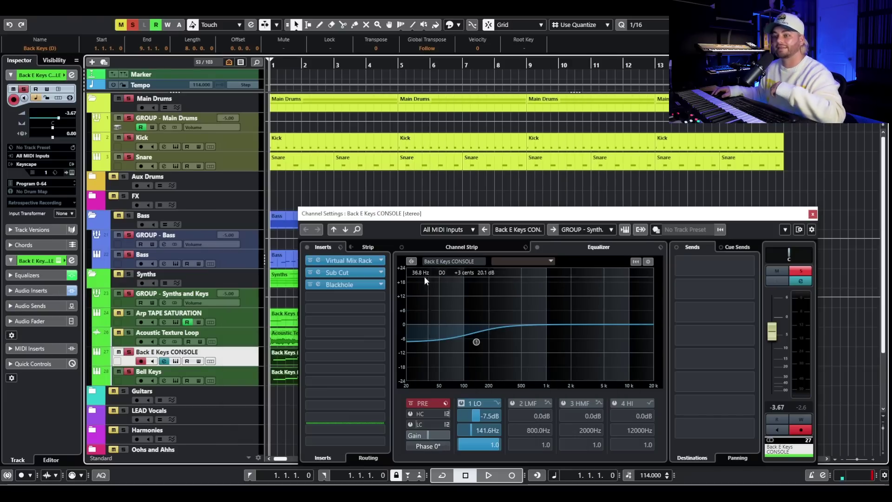
left_click(348, 275)
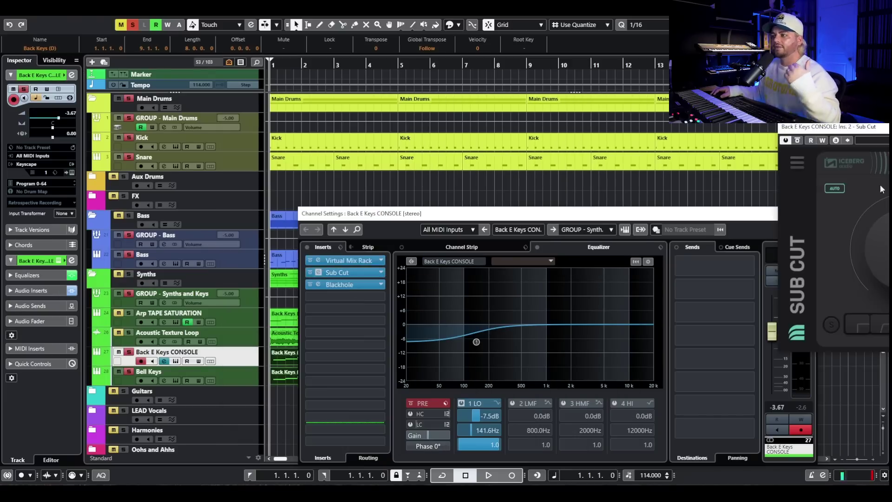
left_click_drag(870, 134, 373, 135)
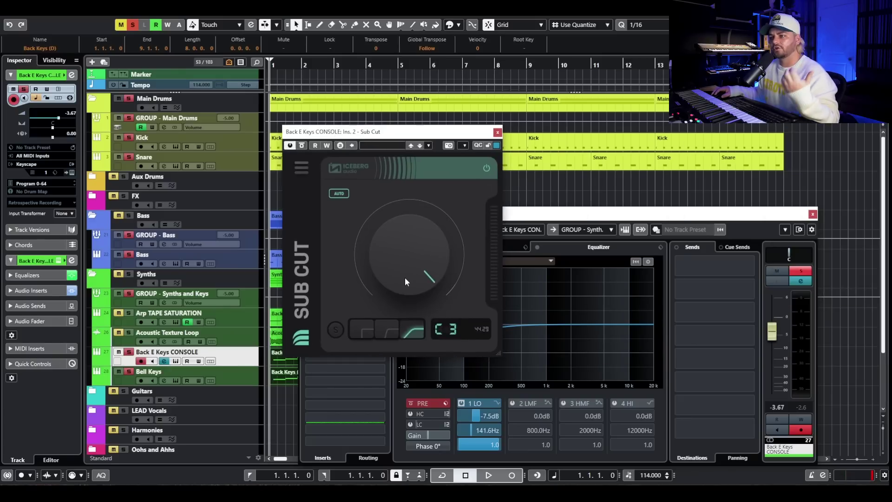
left_click_drag(349, 132, 447, 136)
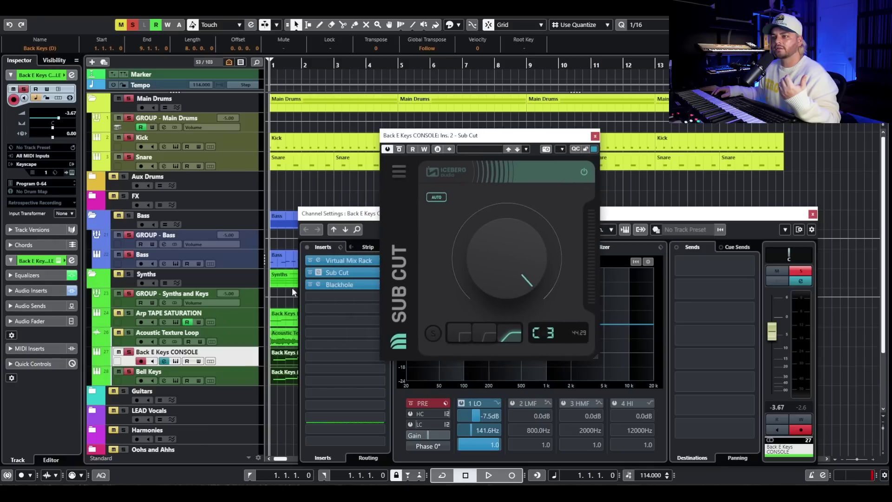
Step: Compare the Back E Keys CONSOLE sound with Sub Cut bypassed and active during playback, and close the plug-in
left_click(307, 274)
key("space")
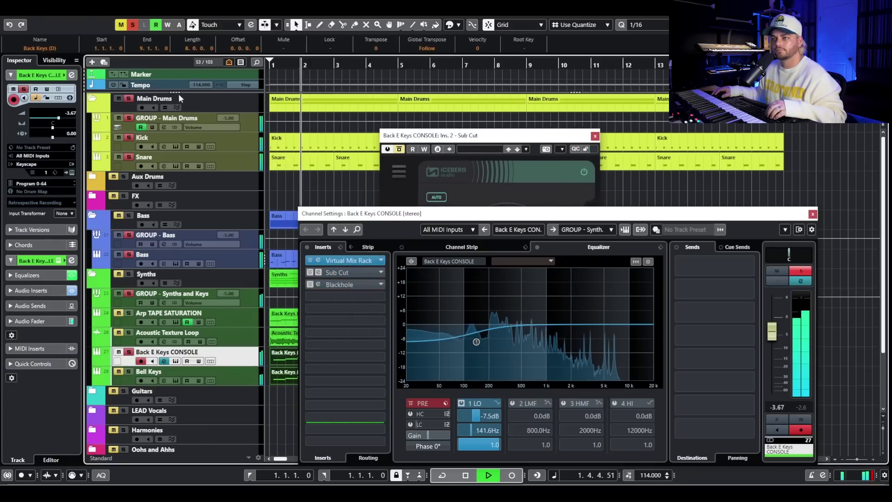
left_click(396, 150)
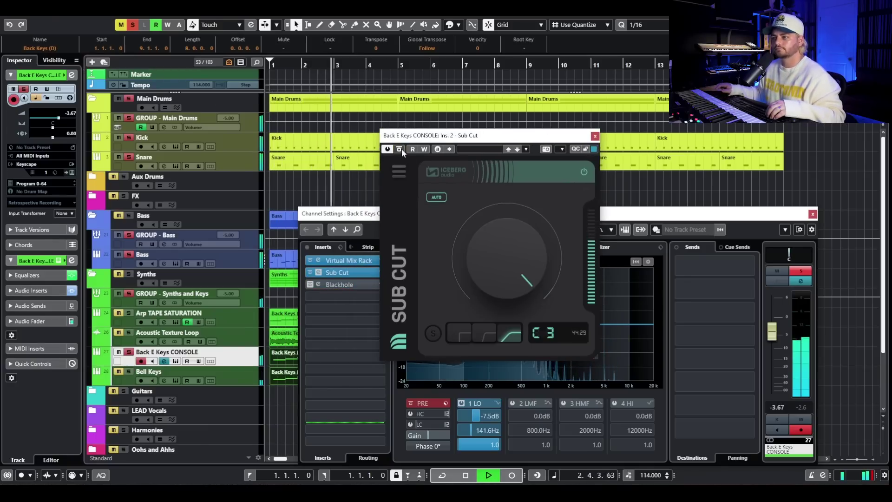
key("space")
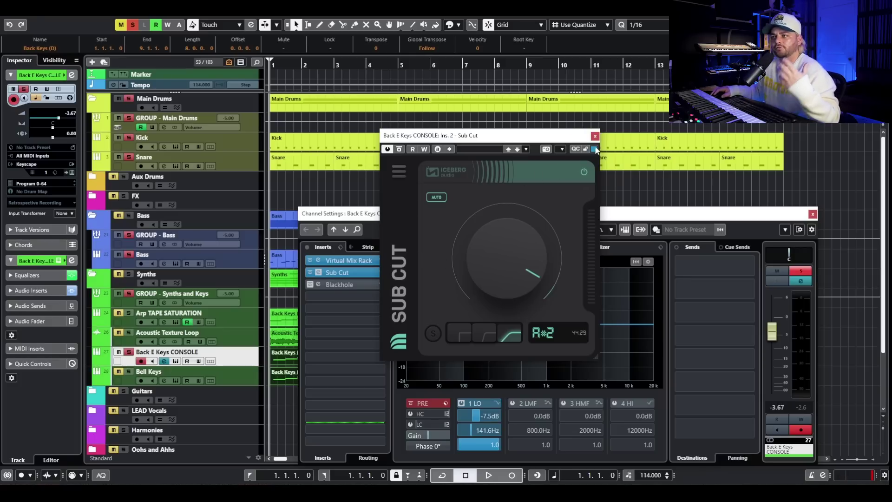
left_click_drag(583, 139, 561, 124)
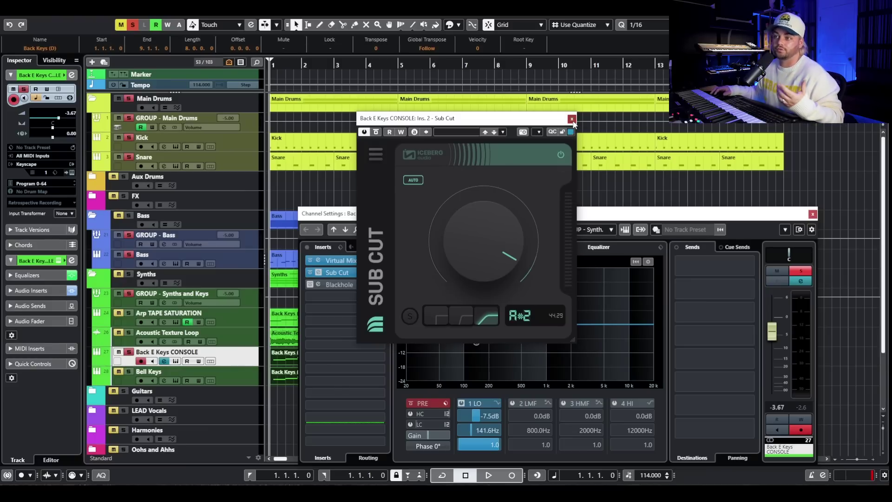
left_click(572, 119)
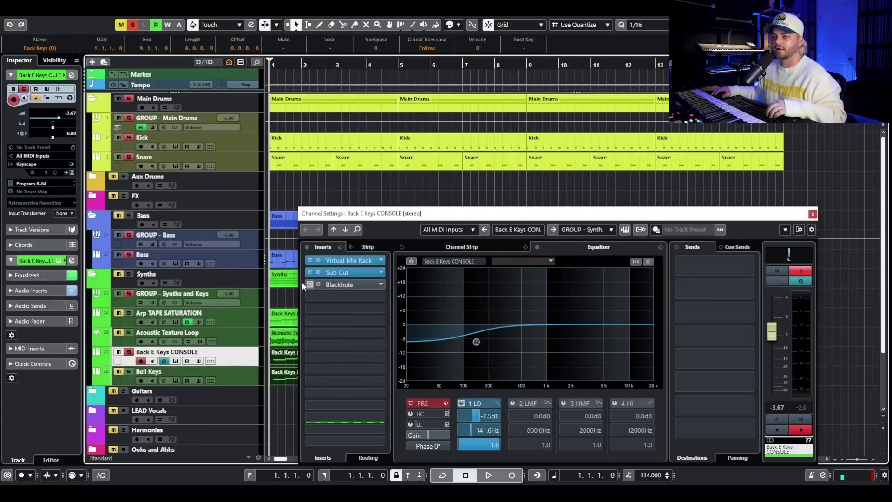
Step: Display the Blackhole reverb on Back E Keys CONSOLE and play the mix with it enabled
left_click(358, 285)
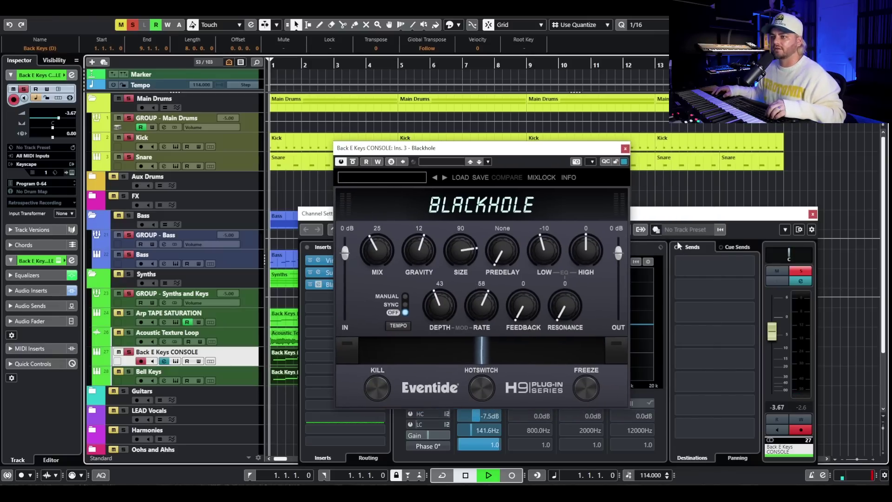
key("space")
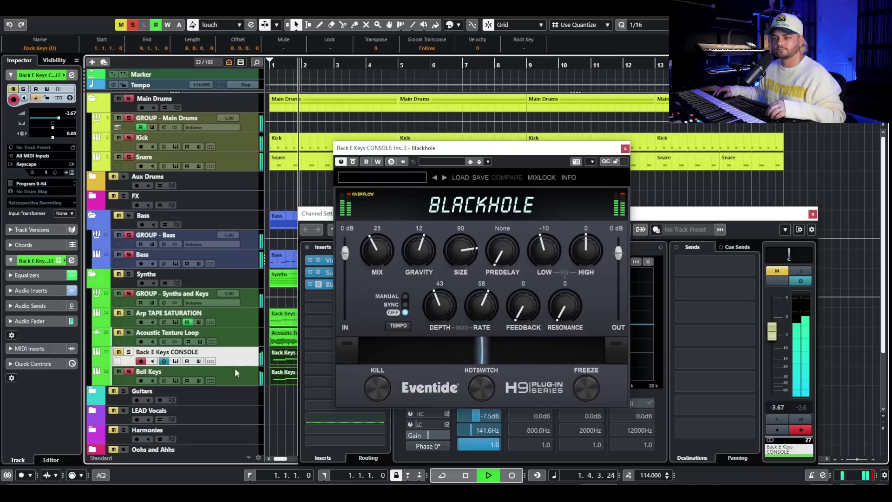
left_click(238, 367)
key("space")
Step: View the Keyscape patch on the Bell Keys track, and close the instrument and the channel settings
left_click(155, 382)
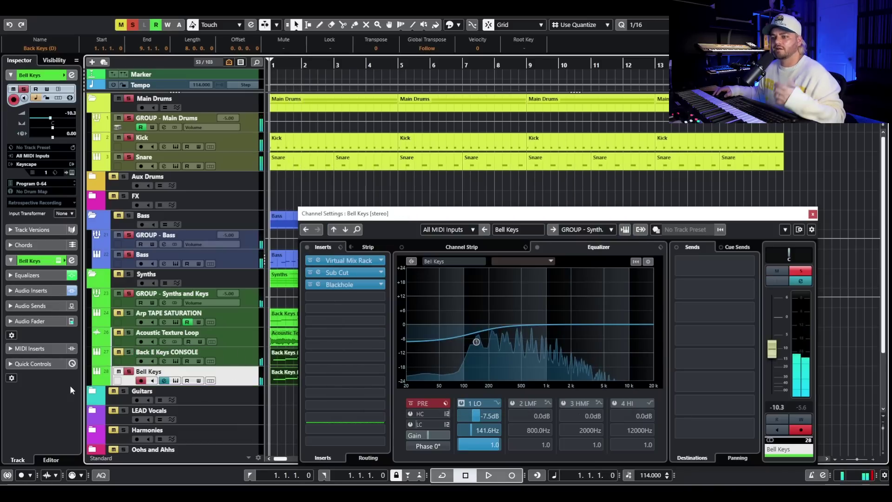
left_click(176, 381)
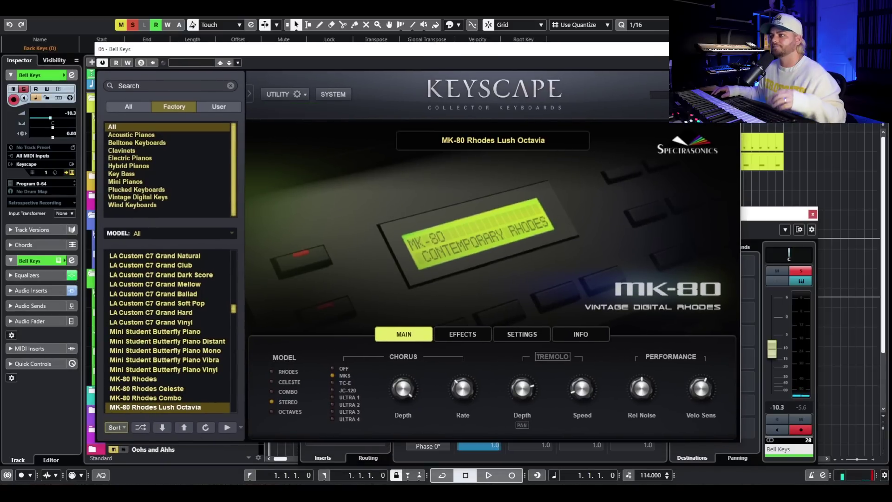
key("Escape")
key("ctrl+alt+e")
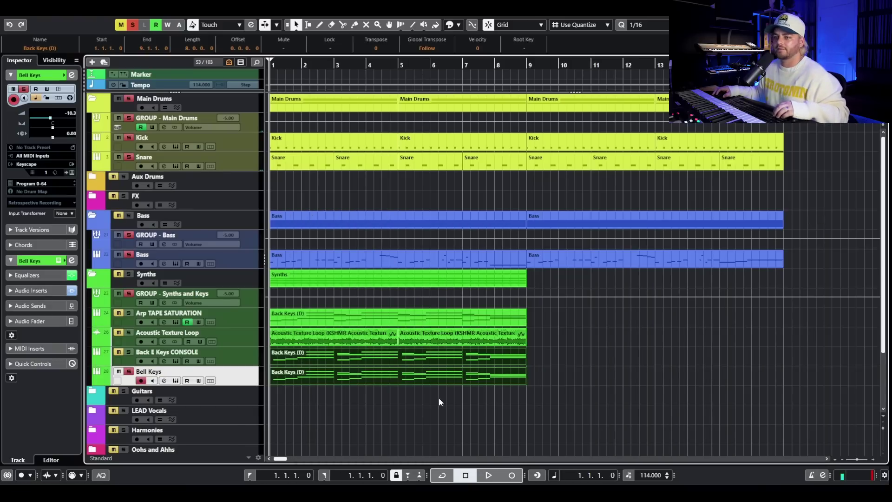
Step: Play the keys and arp parts together with the drums and bass
left_click(293, 377)
key("space")
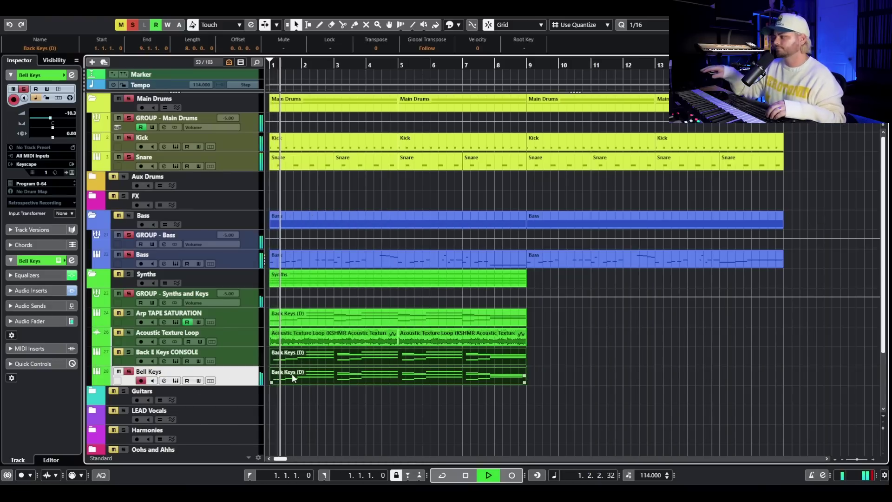
key("space")
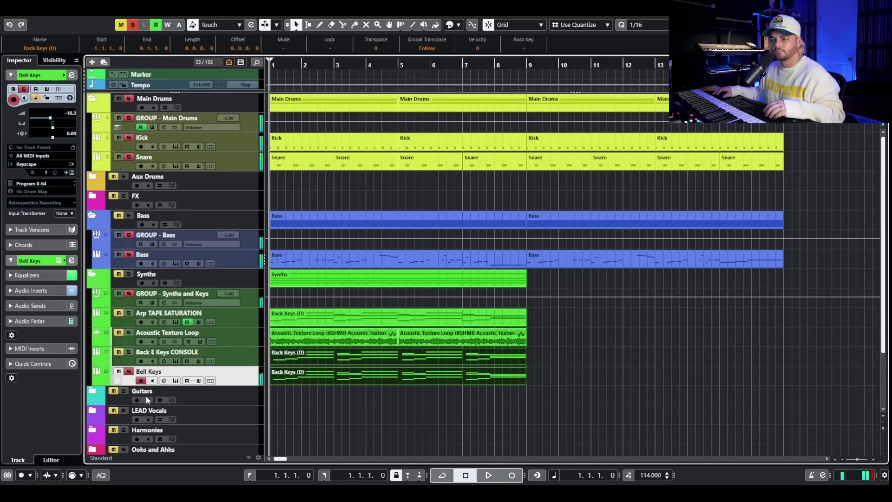
left_click(367, 319)
key("space")
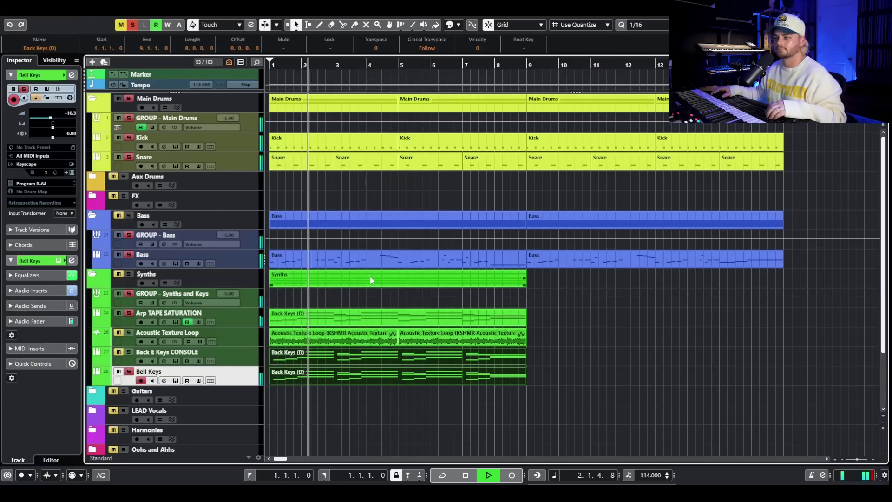
key("space")
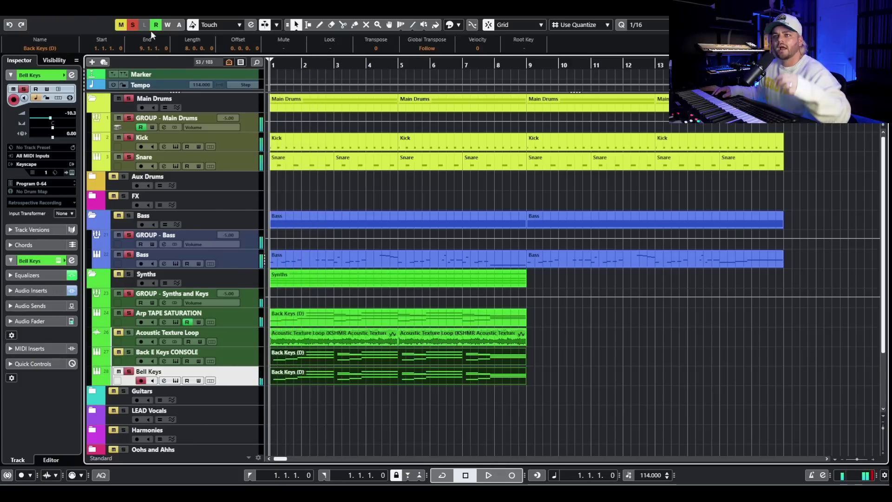
Step: Clear all mutes and solos, solo the Acoustic Texture Loop track and select its first audio event
left_click(121, 24)
left_click(133, 25)
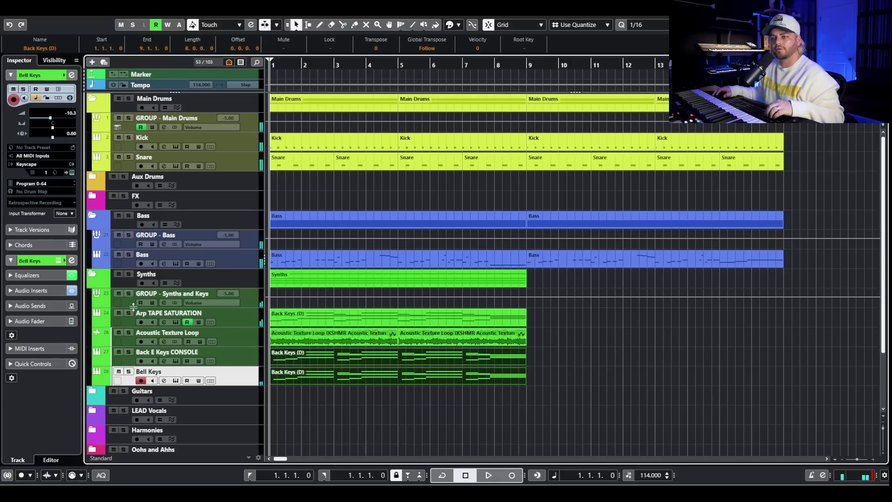
left_click(129, 332)
left_click(358, 344)
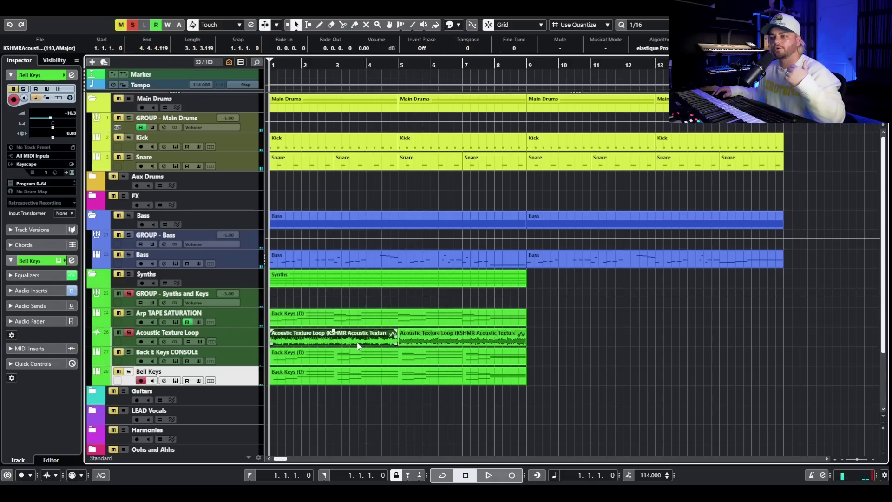
Step: View the equalizer curve of the Acoustic Texture Loop channel, and close its channel settings
left_click(235, 332)
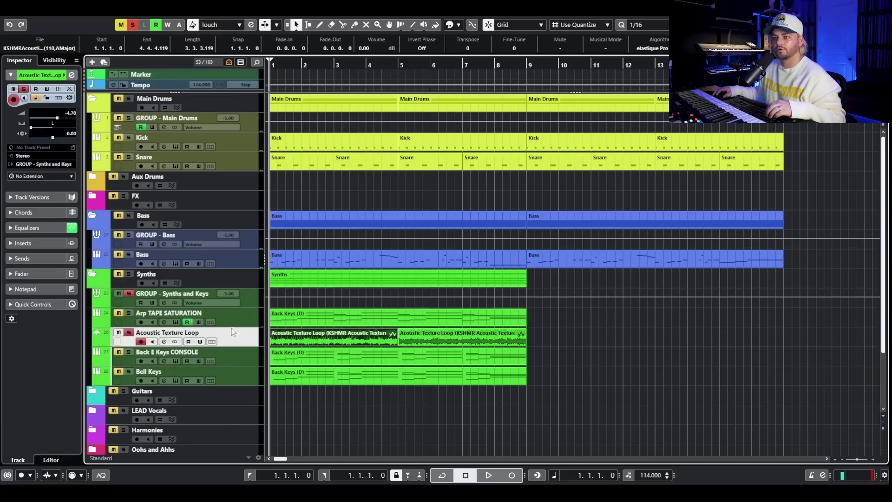
left_click(173, 342)
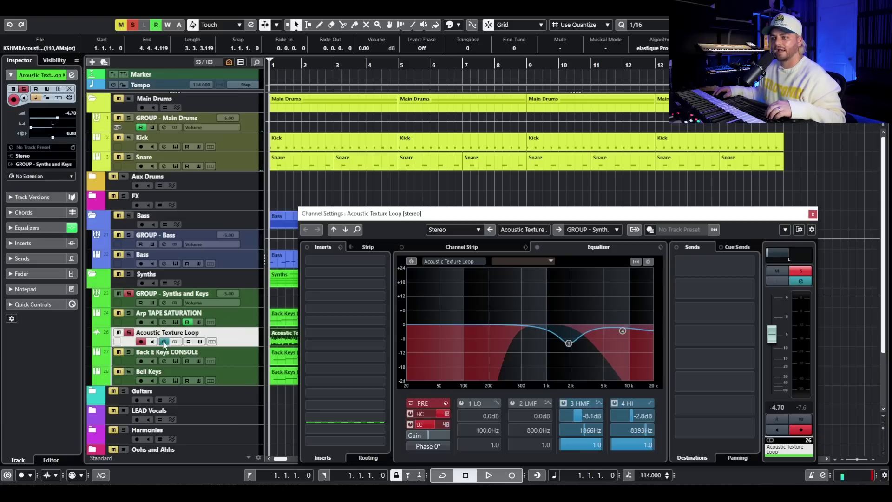
left_click(811, 215)
Step: Examine the Acoustic Texture Loop events up close and play the soloed loop
key("h")
key("h")
key("h")
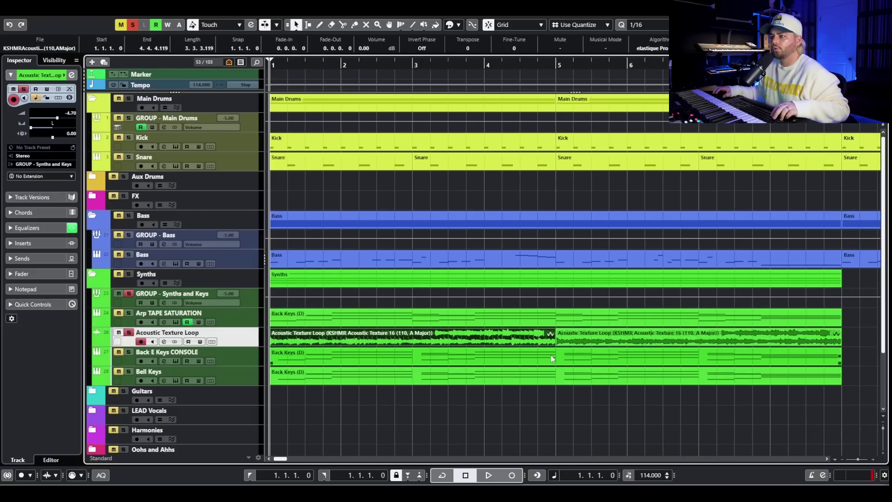
key("space")
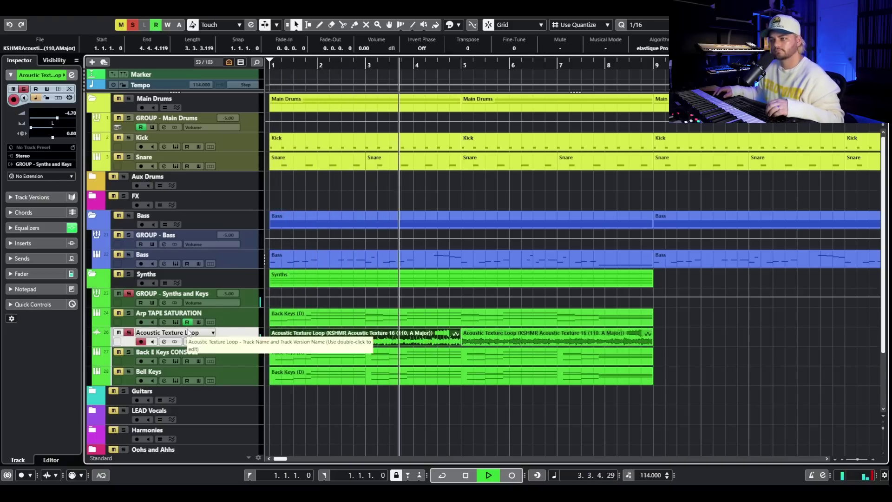
key("space")
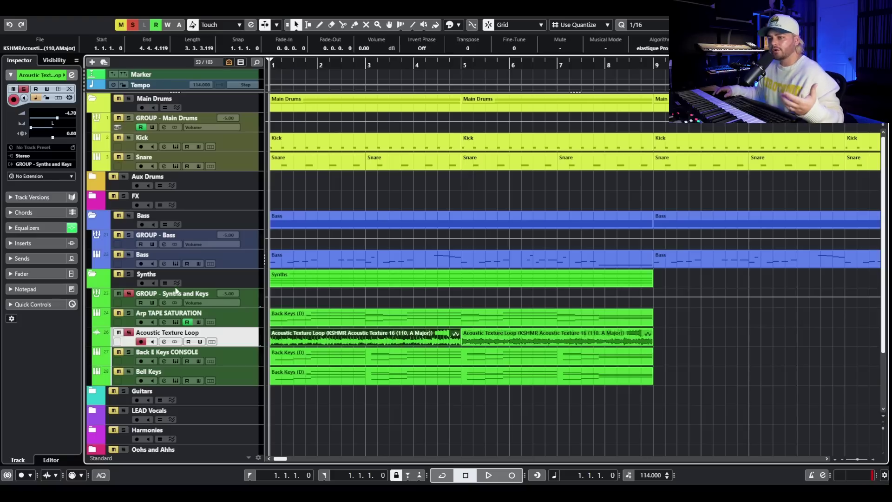
Step: Clear the solo on the Acoustic Texture Loop and play it together with all the other tracks
left_click(129, 275)
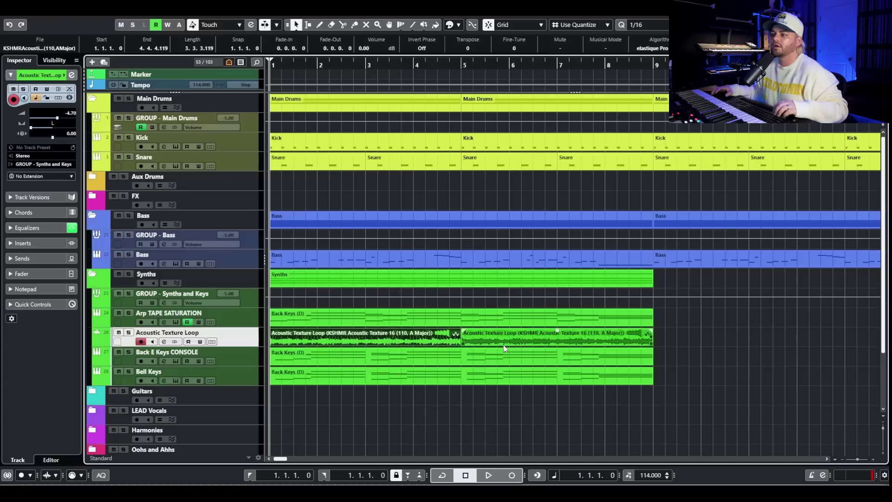
key("g")
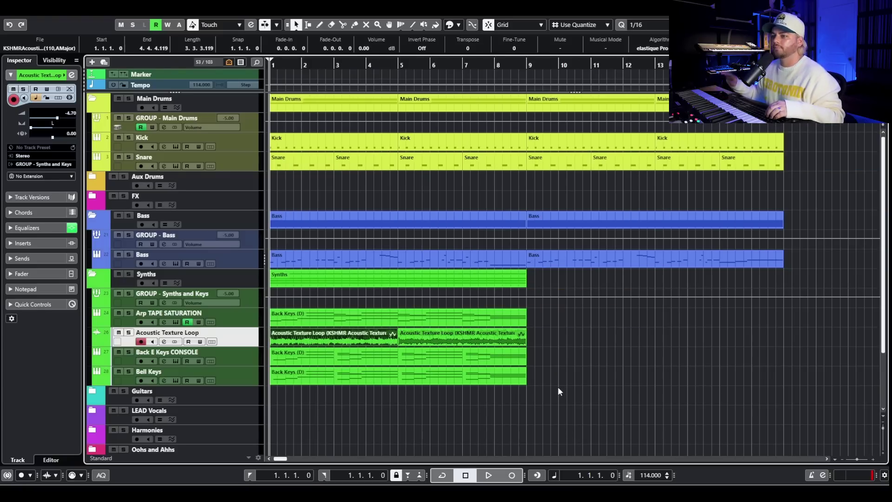
key("space")
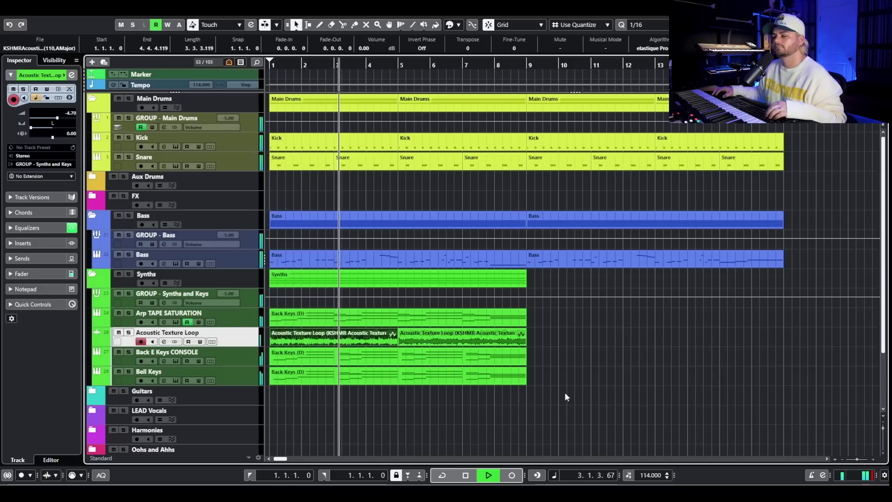
Step: Stop playback and repeat all the arp, texture loop and keys parts up to bar 17
left_click_drag(541, 397, 528, 335)
key("space")
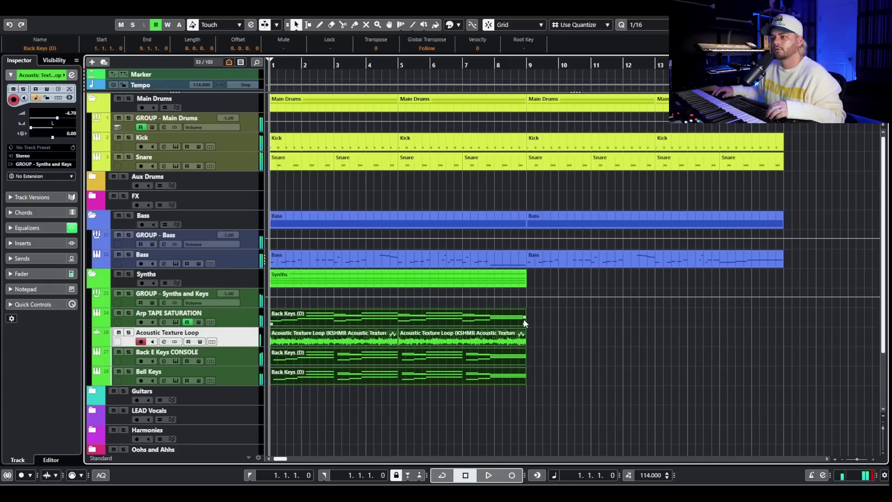
left_click_drag(525, 319, 623, 328)
left_click(747, 425)
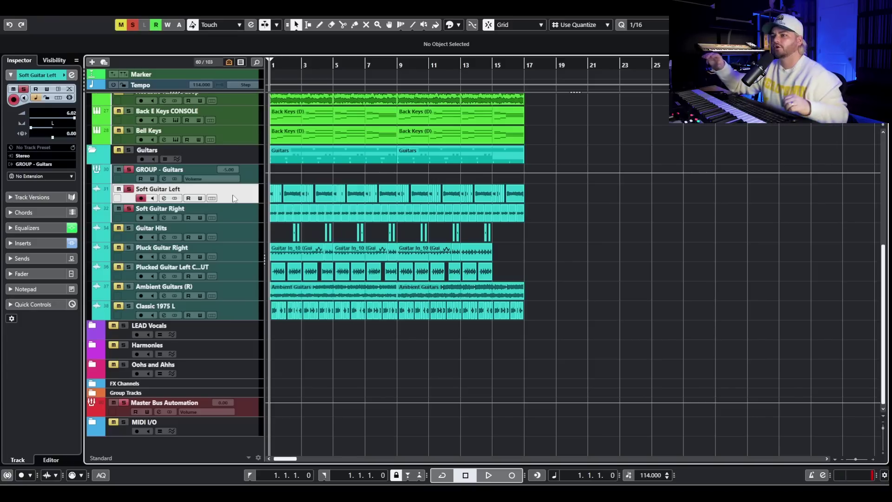
Step: Play Soft Guitar Left while bypassing and re-enabling its inserts in the channel settings, and display the Archetype Cory Wong amp
left_click(164, 198)
left_click_drag(350, 218, 344, 233)
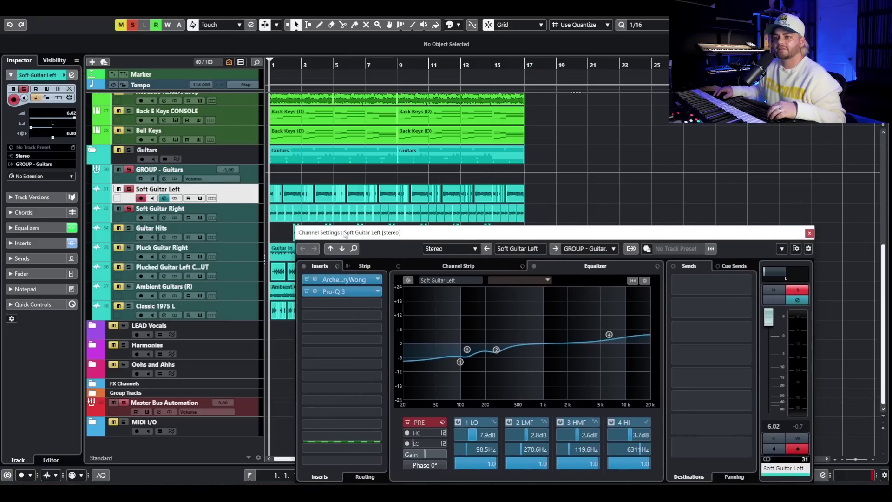
key("space")
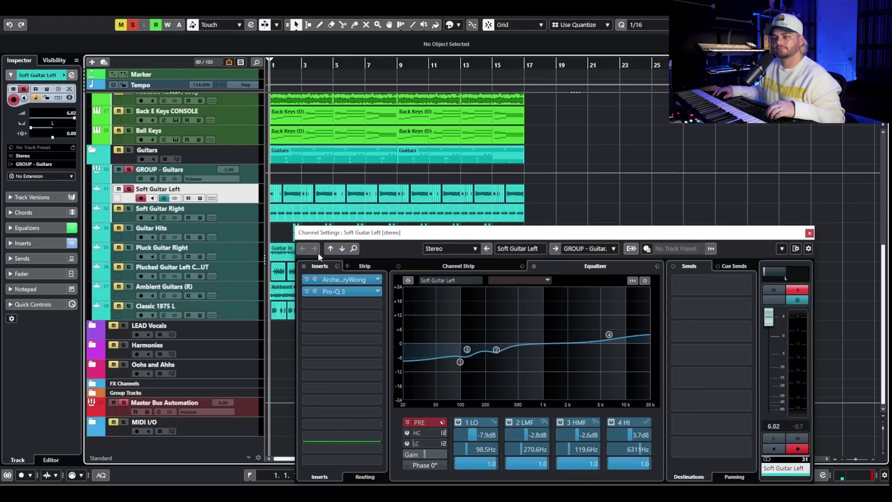
left_click(305, 282)
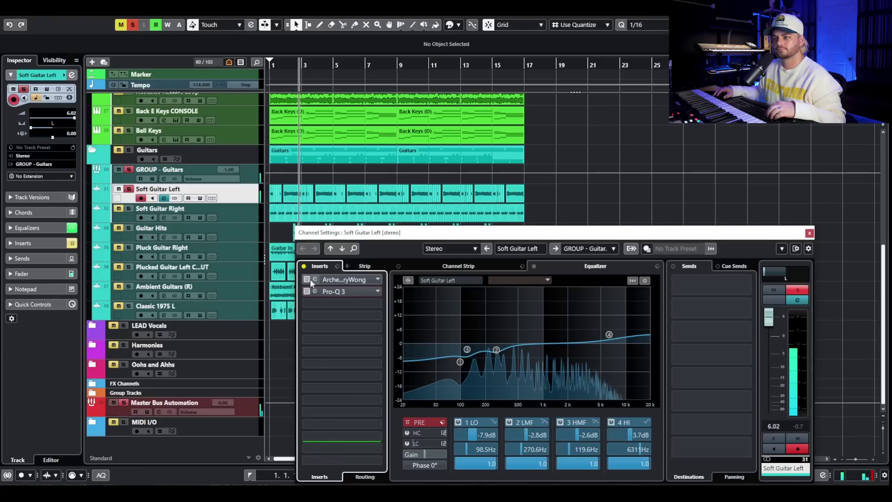
left_click(304, 266)
left_click(306, 280)
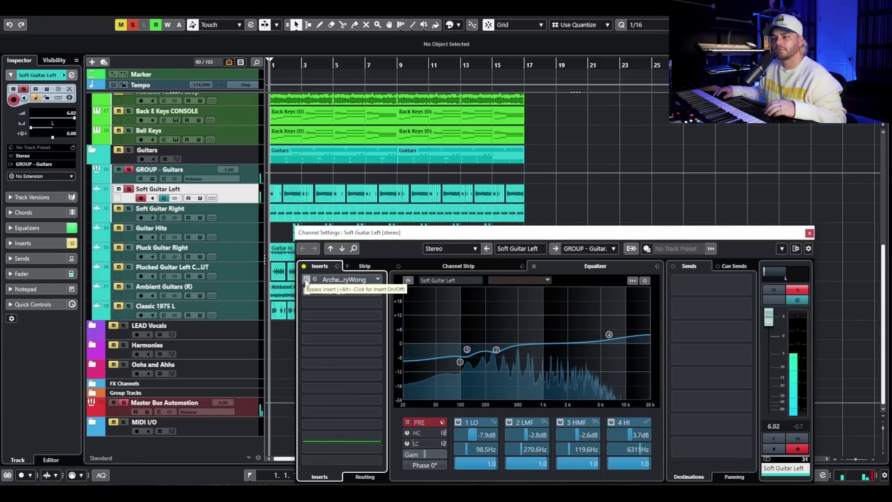
left_click(352, 283)
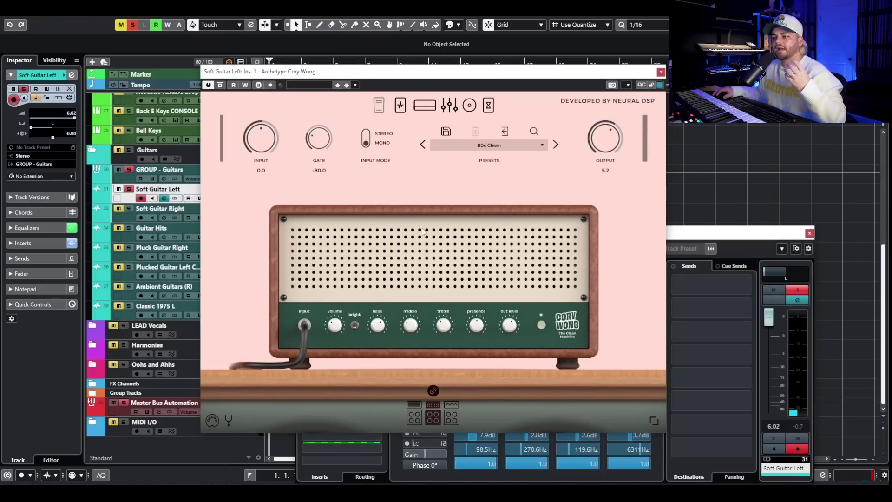
Step: Examine the pre-effect pedals, amp, nine-band EQ, cabinet and post-effect pedals of Soft Guitar Left's Archetype Cory Wong plugin
left_click(400, 105)
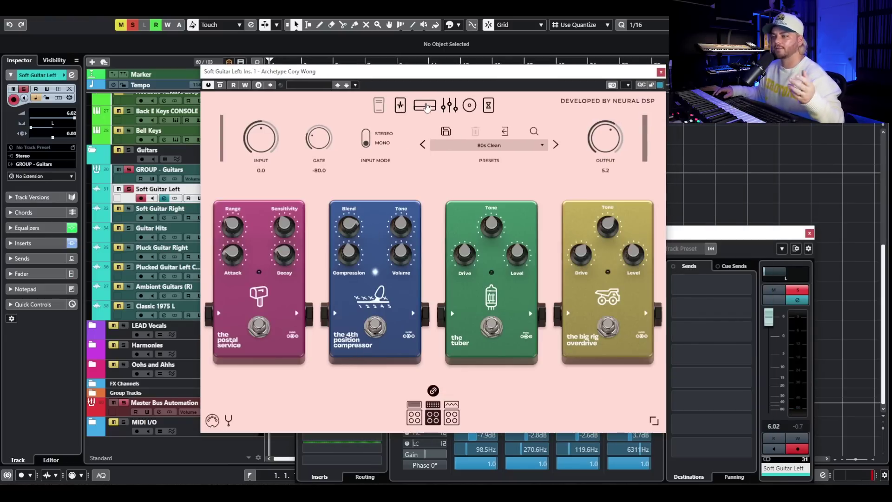
left_click(426, 106)
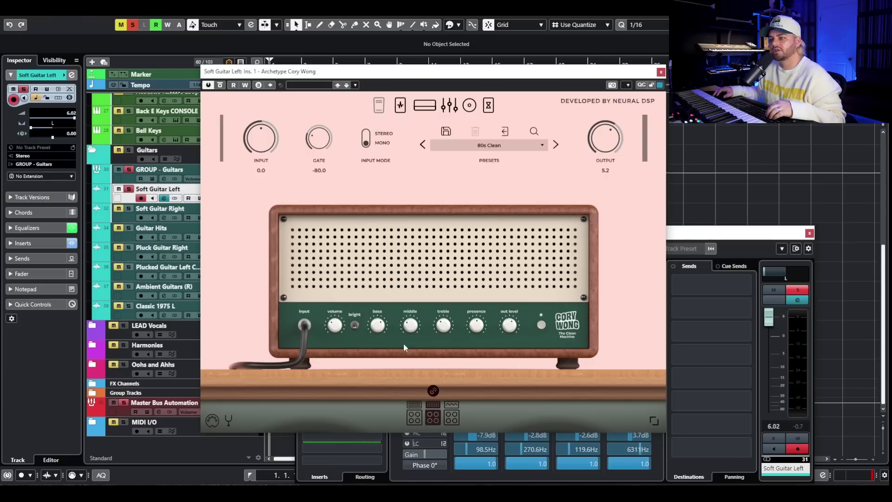
left_click(450, 107)
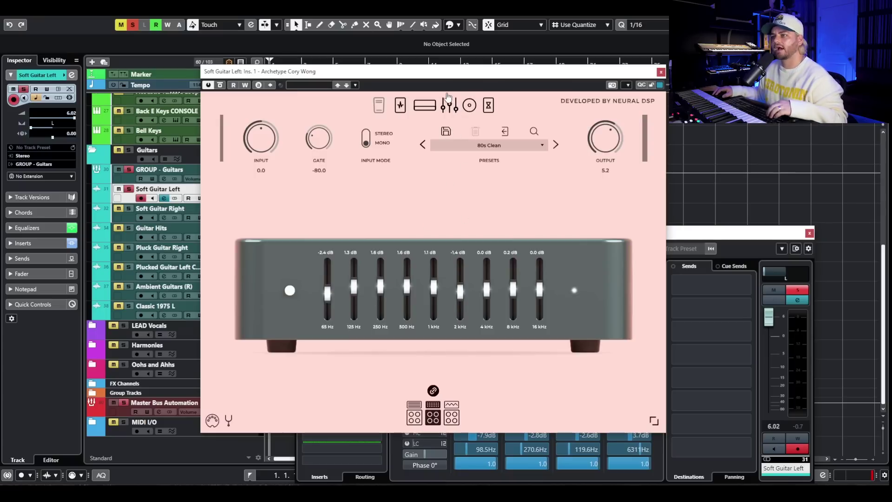
left_click(470, 107)
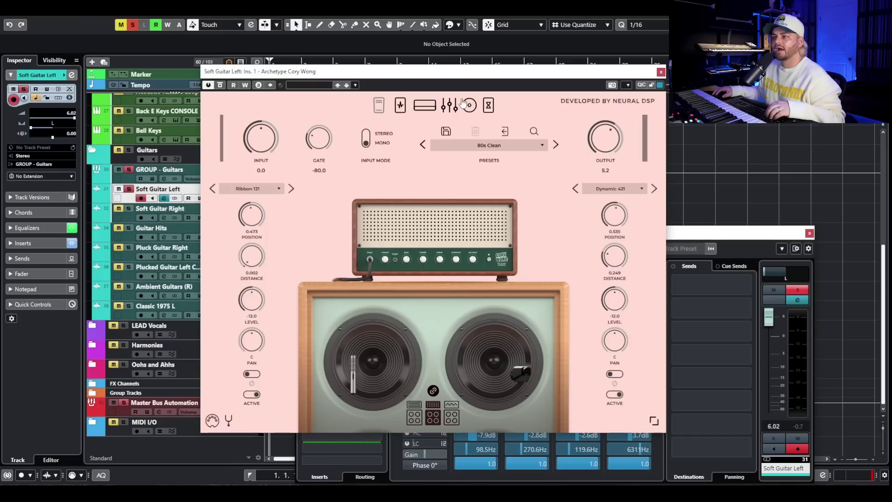
left_click(488, 105)
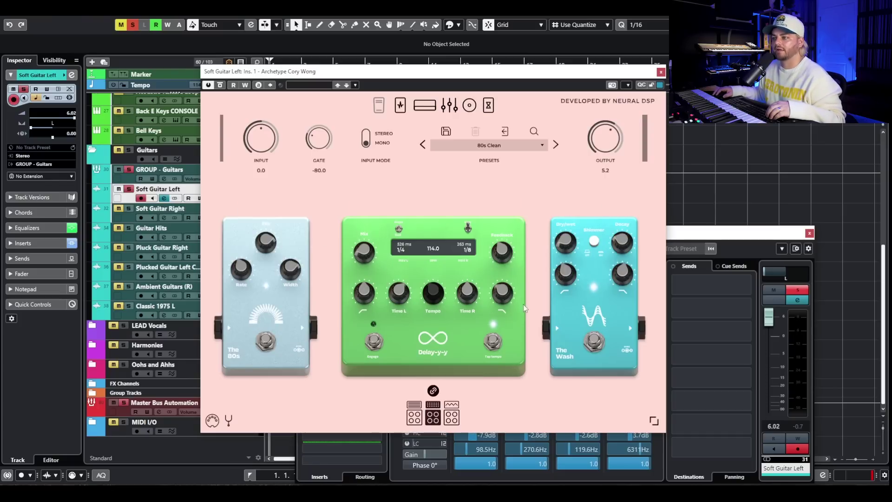
Step: Play Soft Guitar Left while bypassing and re-enabling the post-effect pedals, and close the plugin and channel settings
key("space")
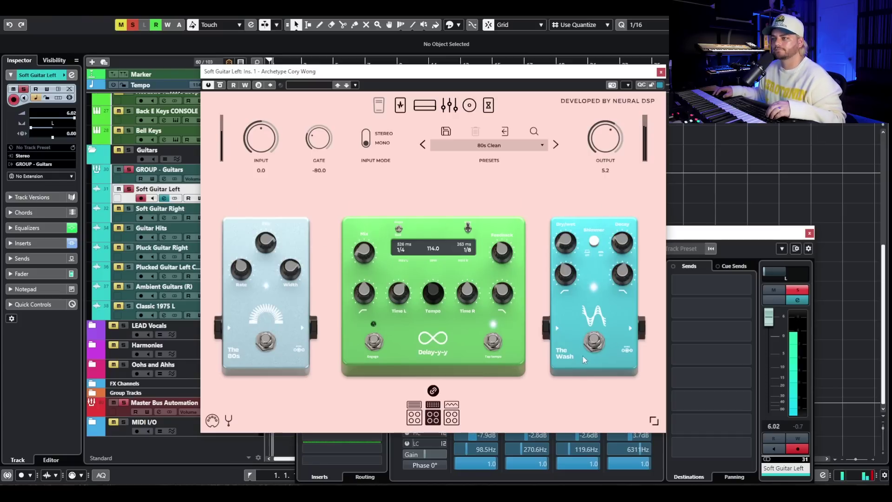
left_click(488, 106)
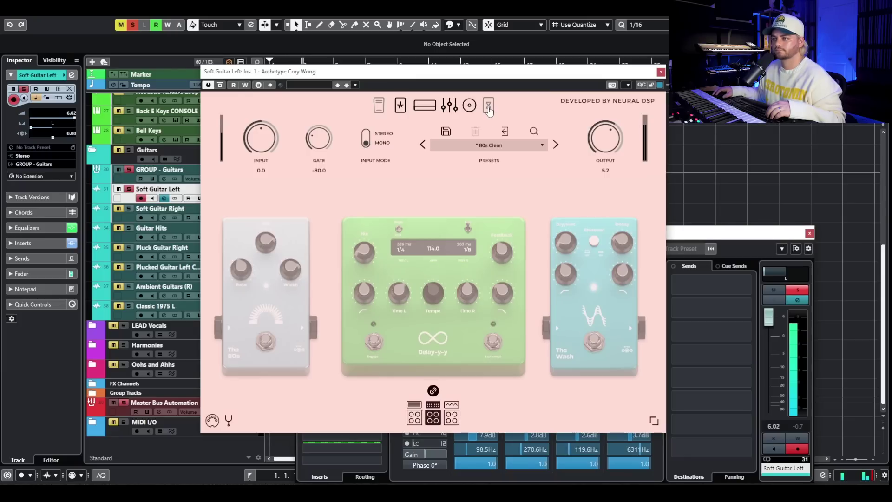
left_click(489, 106)
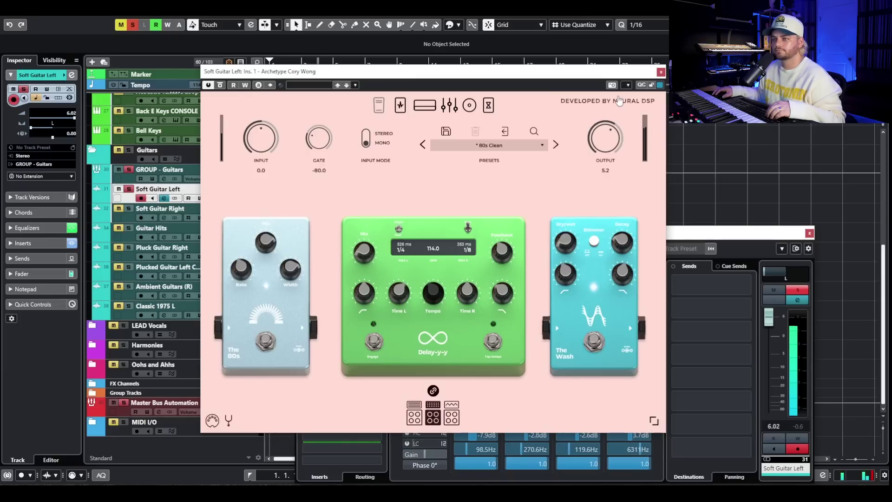
left_click(660, 72)
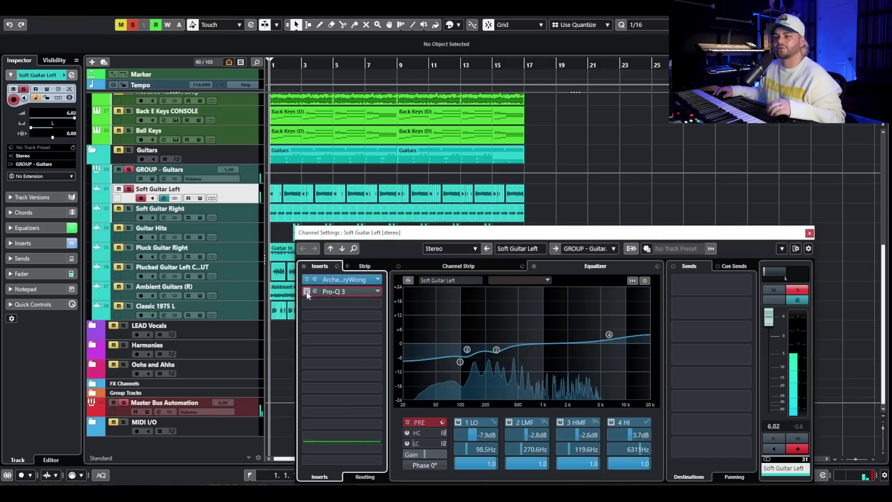
left_click(809, 233)
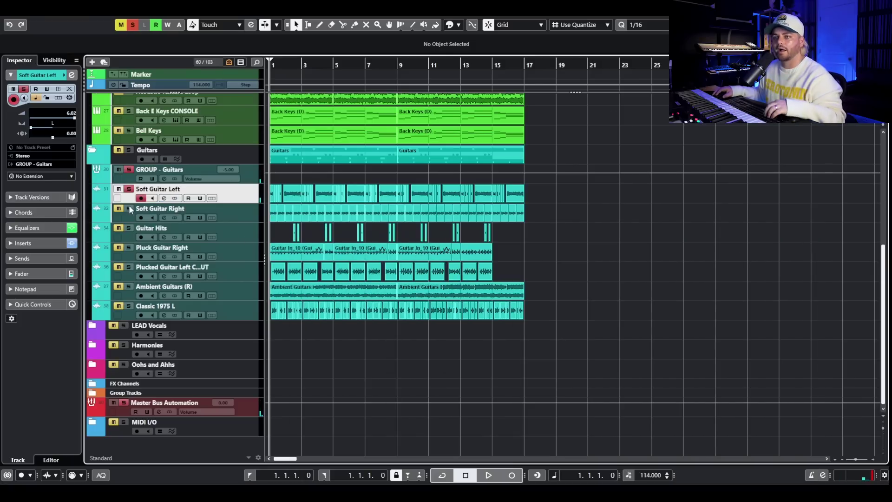
Step: Inspect the post-effect pedals and D.I. Funk Console amp in Soft Guitar Right's Archetype Cory Wong insert
left_click(163, 218)
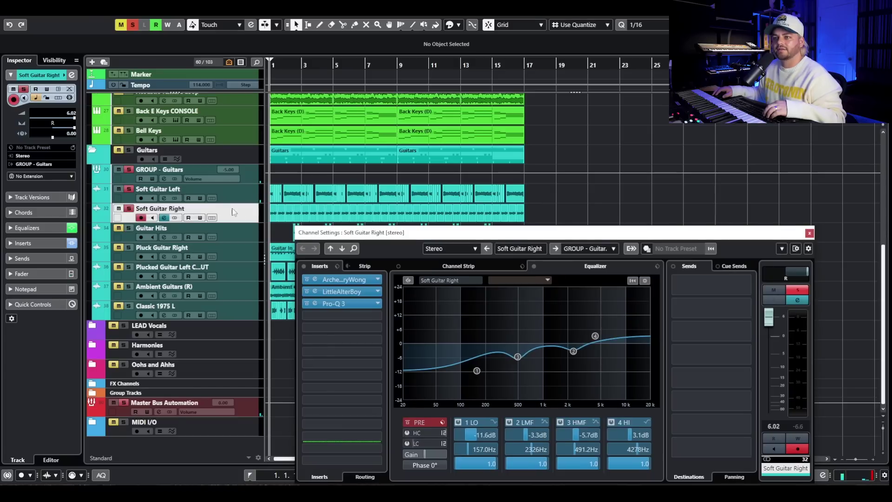
left_click(356, 280)
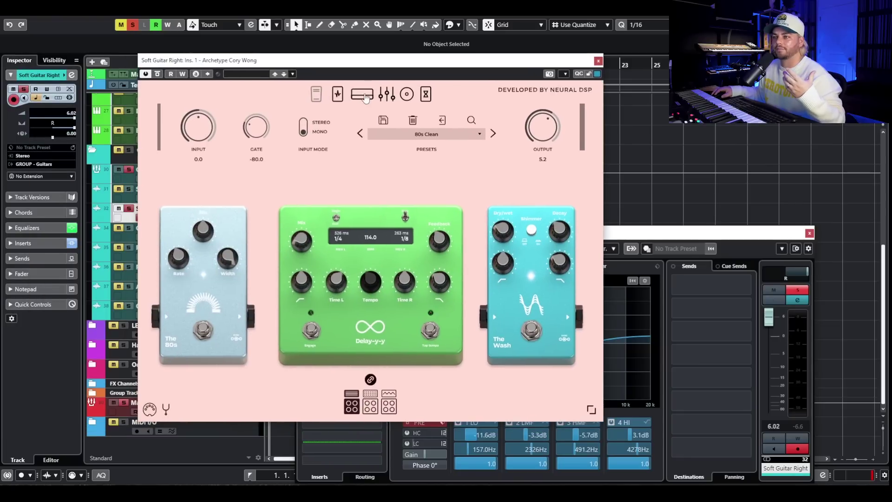
left_click(341, 95)
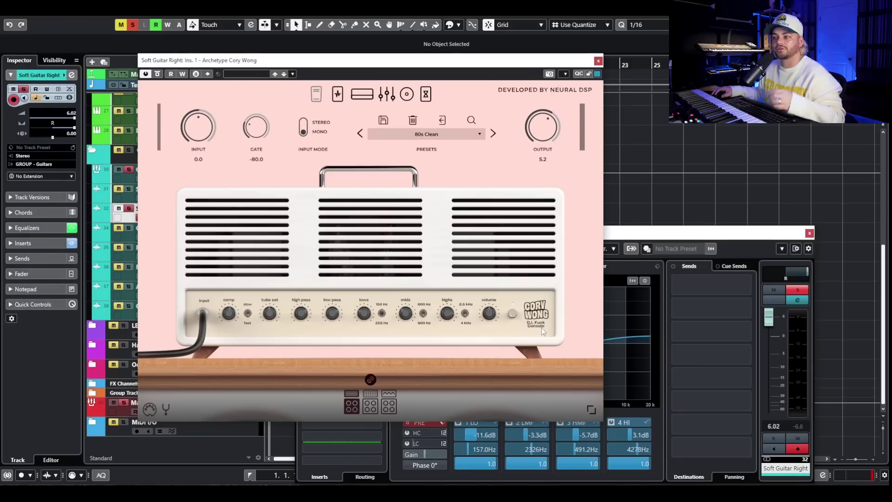
left_click(598, 61)
Step: Play Soft Guitar Right while checking its LittleAlterBoy and Pro-Q 3 inserts, and close its channel settings
left_click(315, 291)
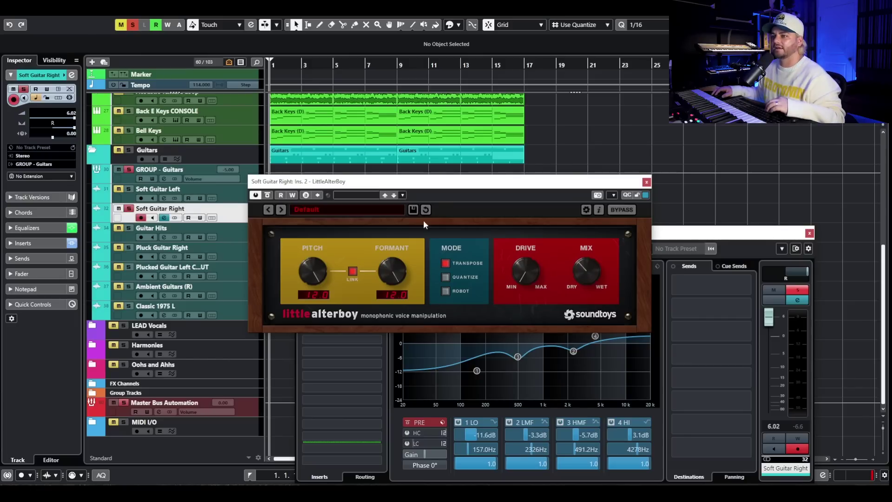
key("space")
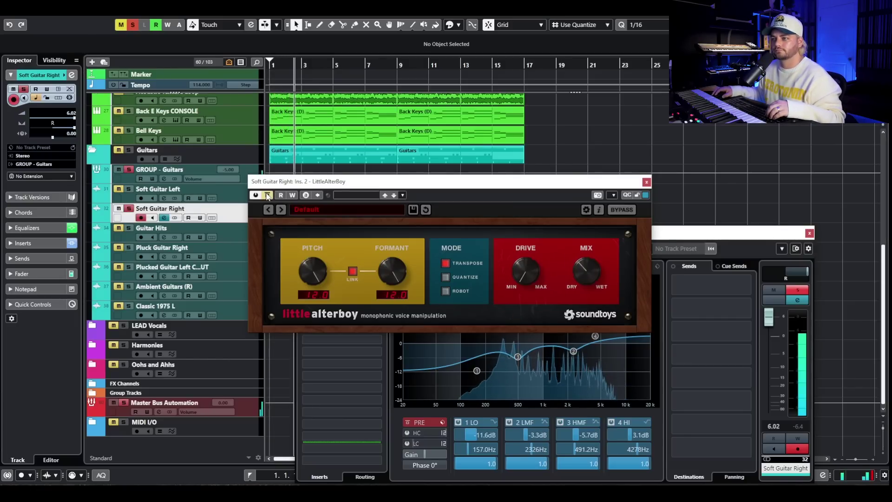
left_click(646, 182)
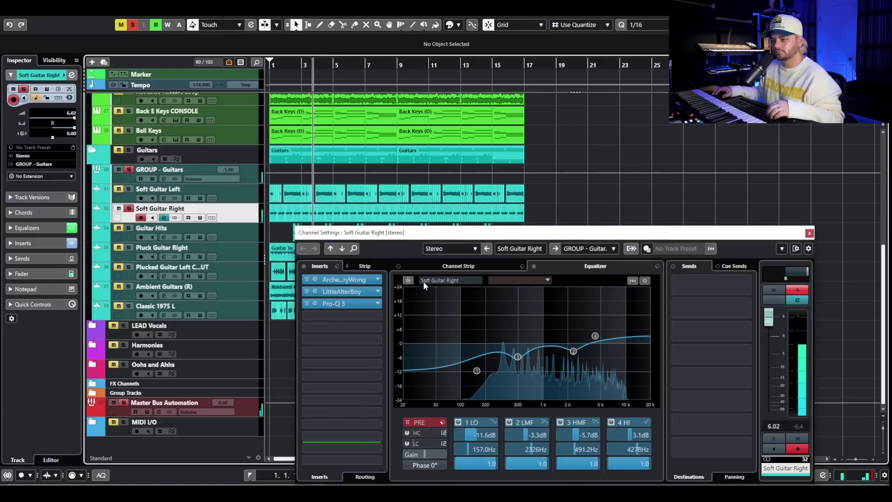
left_click(306, 304)
key("space")
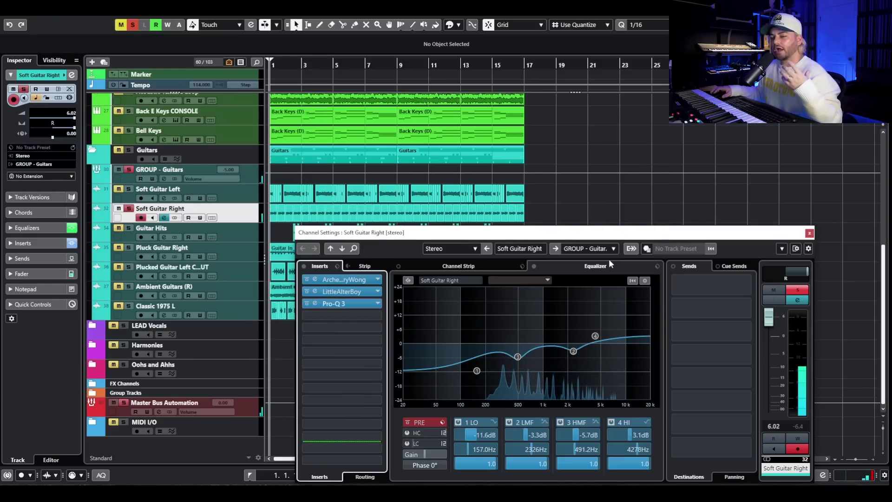
left_click(809, 233)
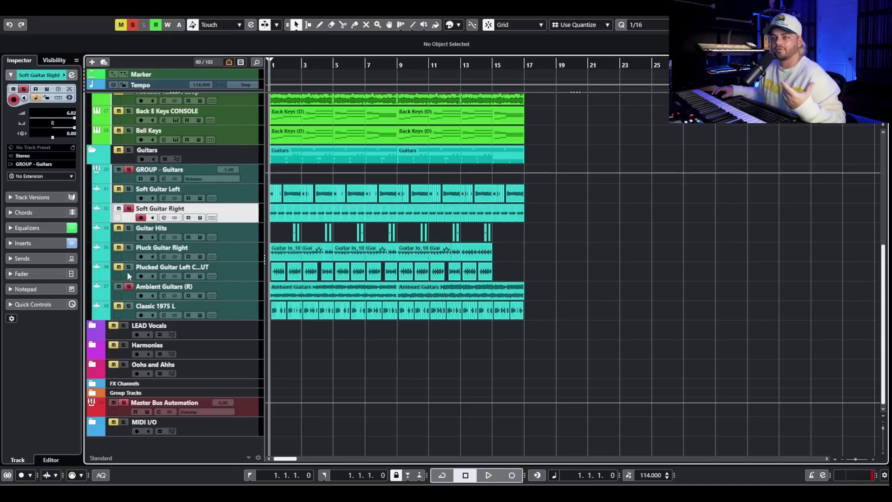
Step: Play the Ambient Guitars (R) track in solo, stop playback and clear its solo
left_click(128, 209)
left_click(243, 294)
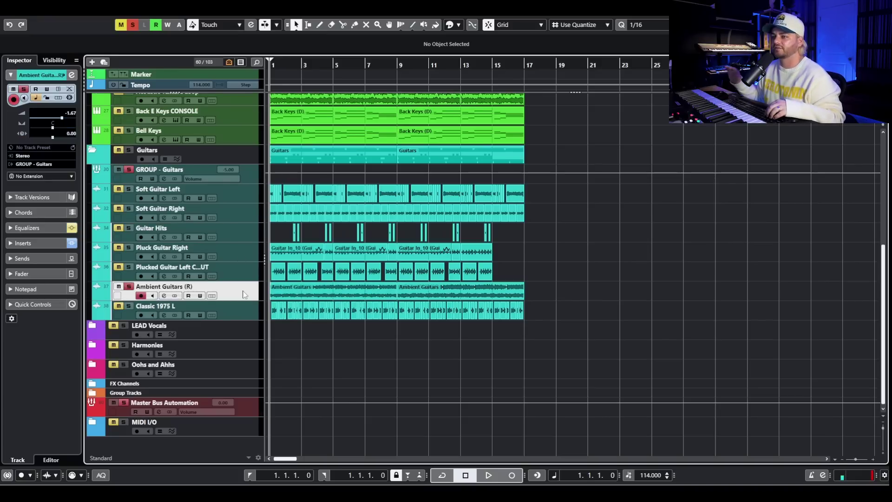
key("space")
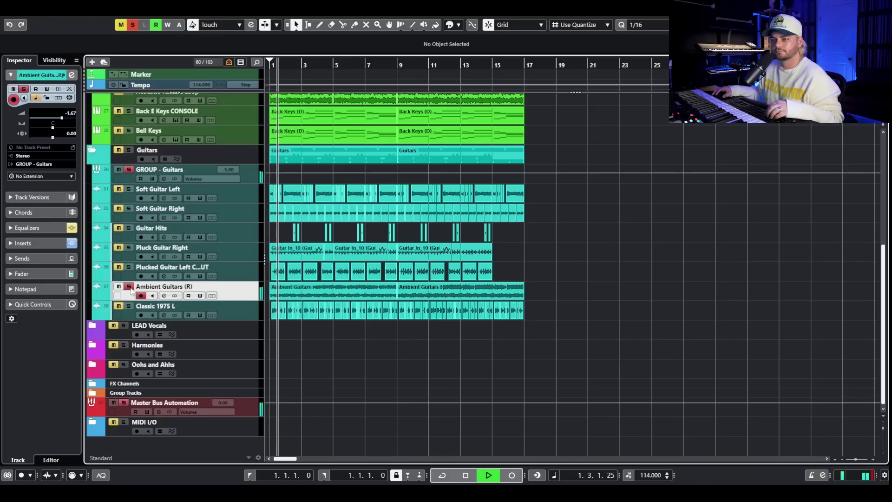
key("e")
key("e")
key("space")
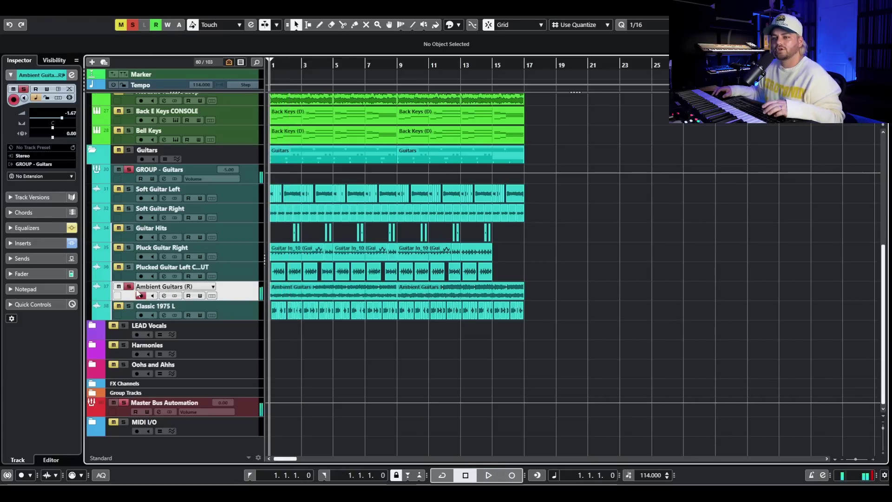
left_click(128, 286)
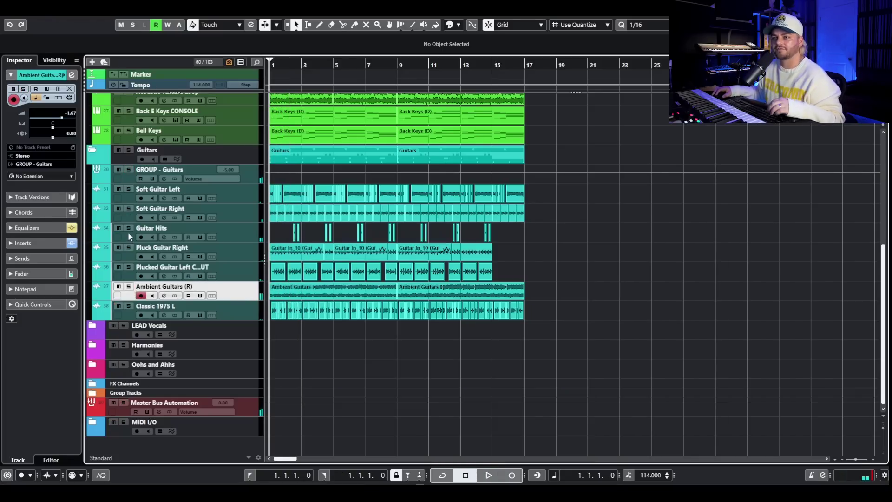
Step: Solo Guitar Hits, place the playhead just before its first hit in bar 2 and display its channel settings
left_click(128, 228)
key("h")
key("h")
key("h")
key("h")
left_click(364, 92)
left_click(168, 226)
key("e")
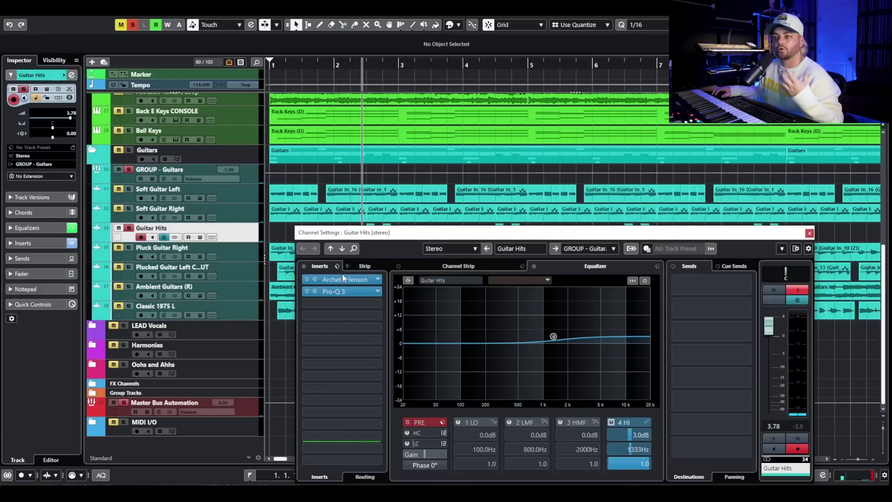
Step: Check Guitar Hits' Archetype Henson insert, play the soloed hits from bar 2 and clear the solo
left_click_drag(723, 242, 659, 264)
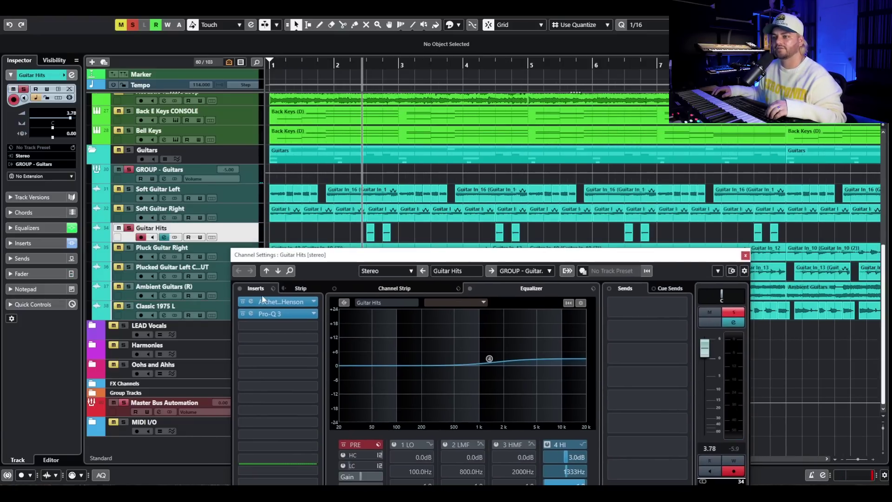
left_click(270, 301)
left_click_drag(662, 58, 17, 149)
left_click(460, 151)
key("space")
left_click(744, 256)
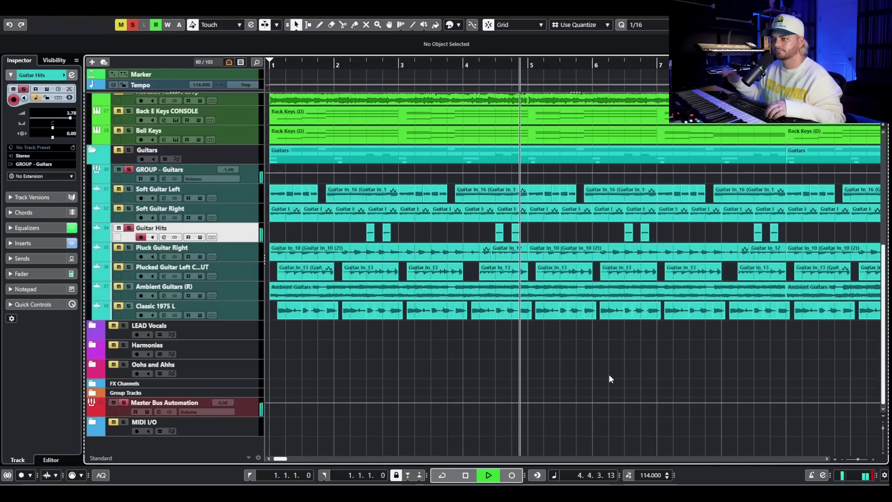
key("space")
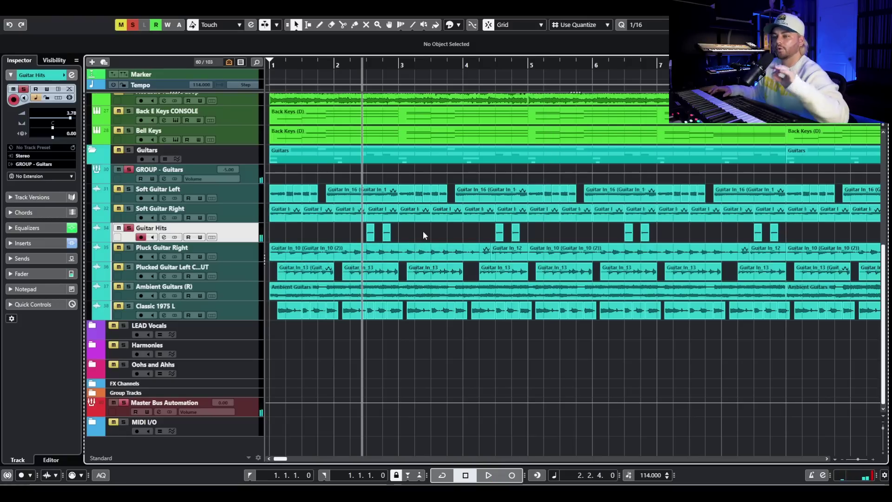
left_click(128, 228)
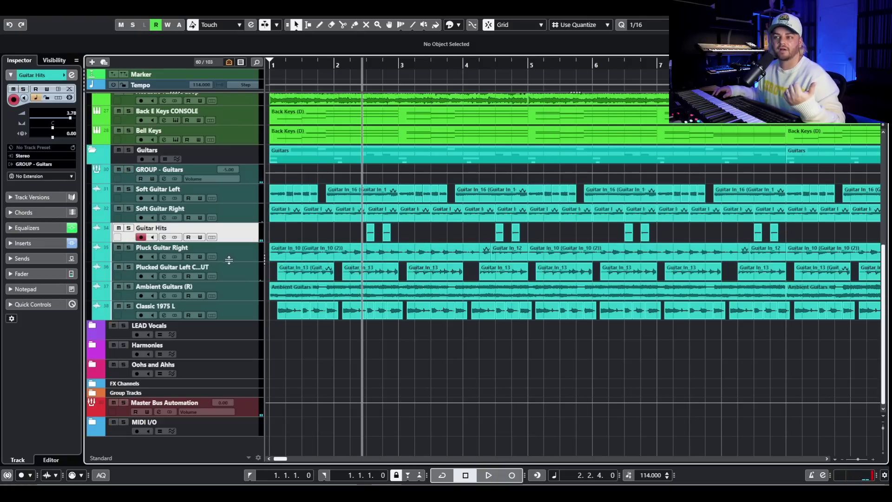
Step: Solo the Pluck Guitar Right track and play it from the start of the project
left_click(235, 254)
left_click(129, 248)
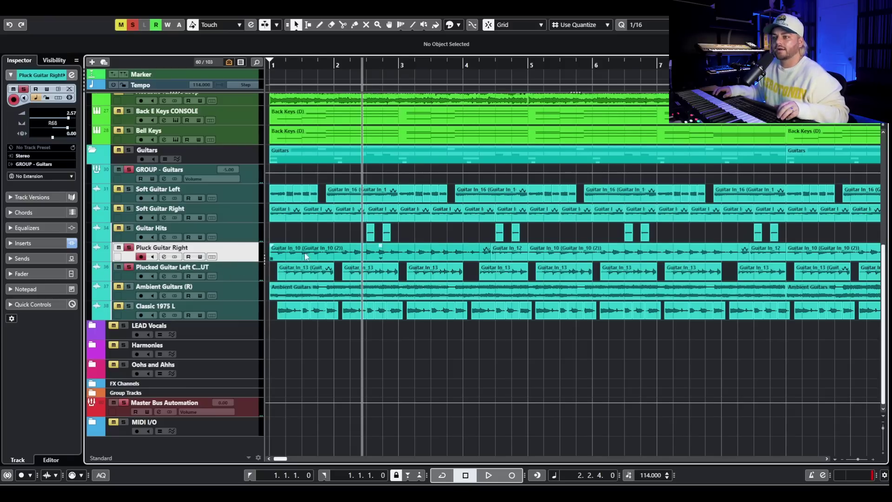
key("g")
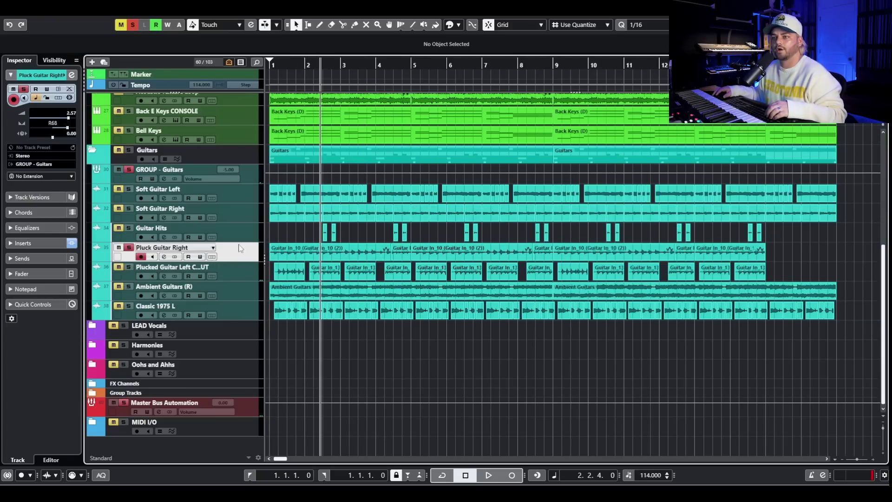
key("h")
key("period")
key("space")
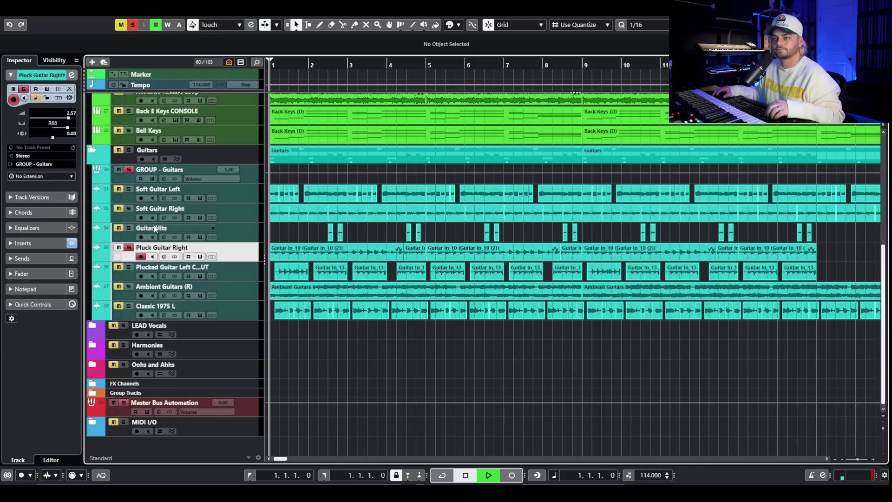
left_click(163, 257)
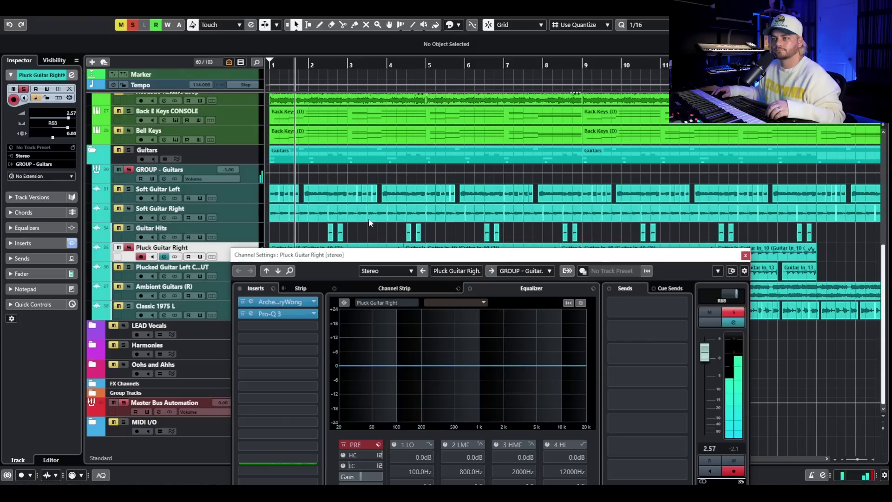
left_click(240, 289)
left_click(285, 302)
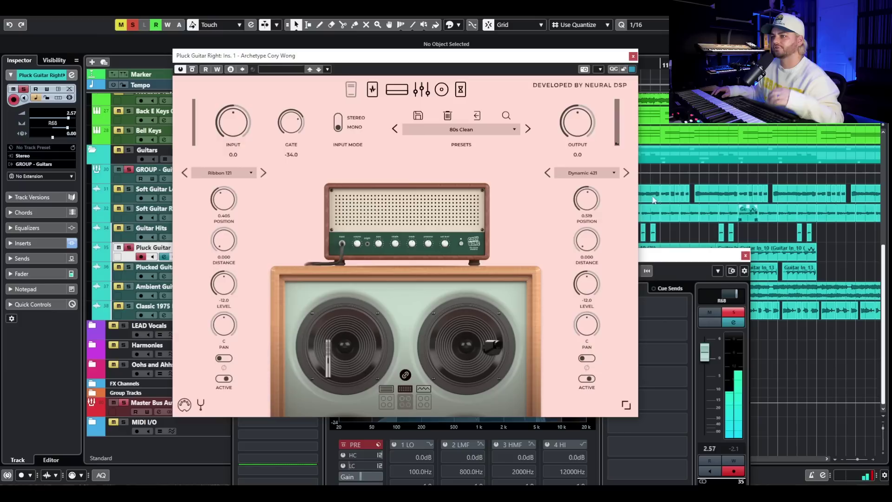
Step: Examine Archetype Cory Wong's pedals, amp, equalizer, cabinet and time-based effects on Pluck Guitar Right, and close the plug-in
left_click(372, 89)
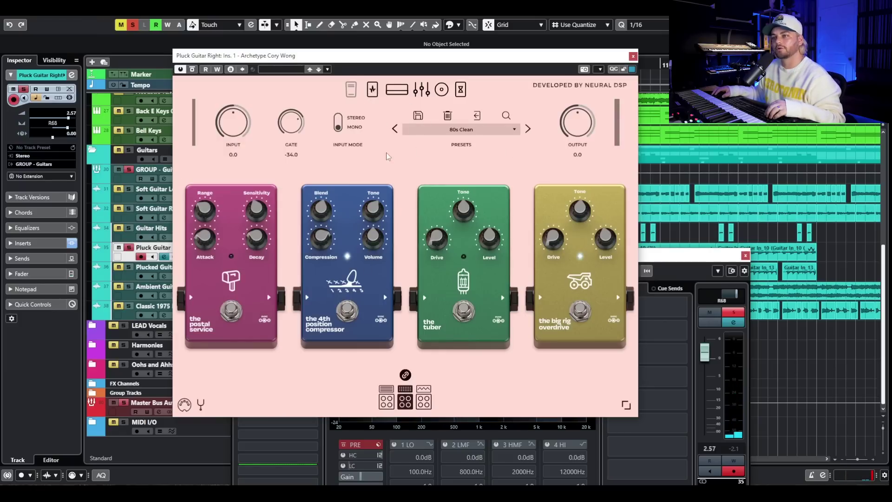
left_click(397, 90)
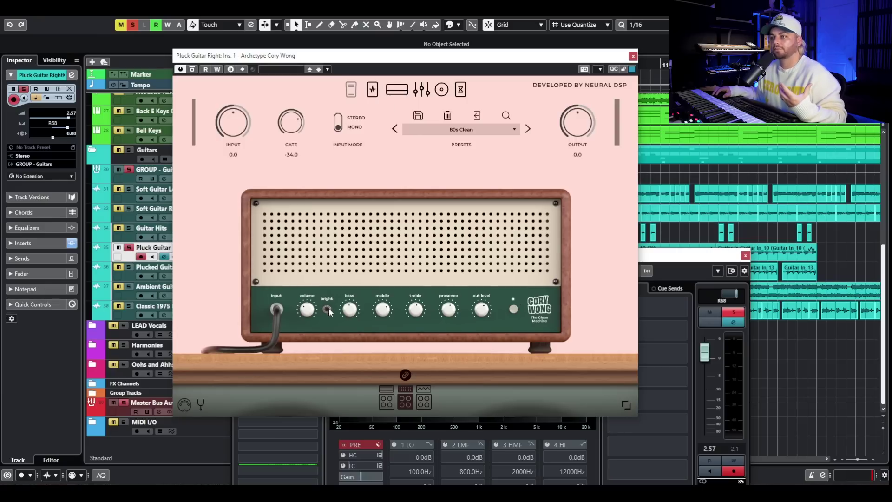
left_click(441, 92)
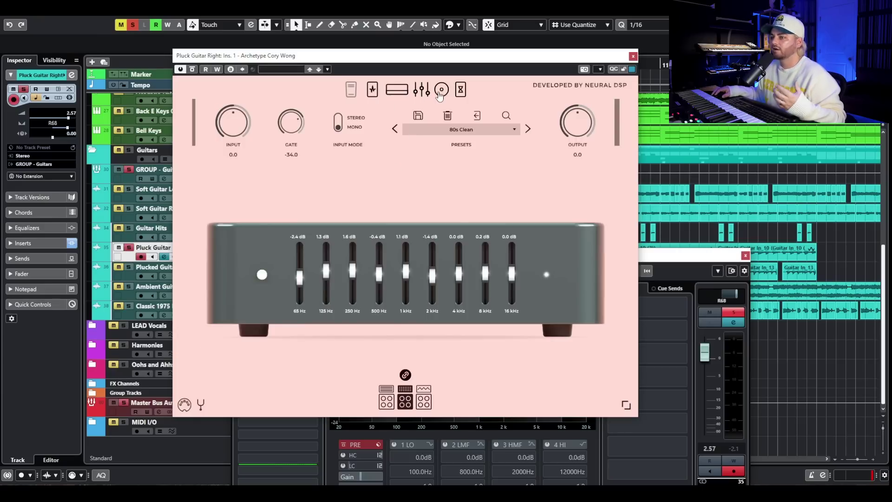
left_click(460, 92)
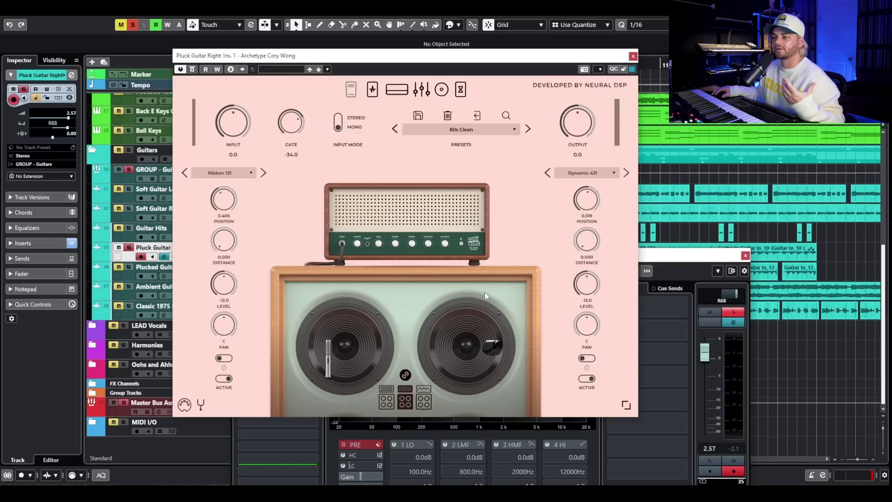
left_click(460, 89)
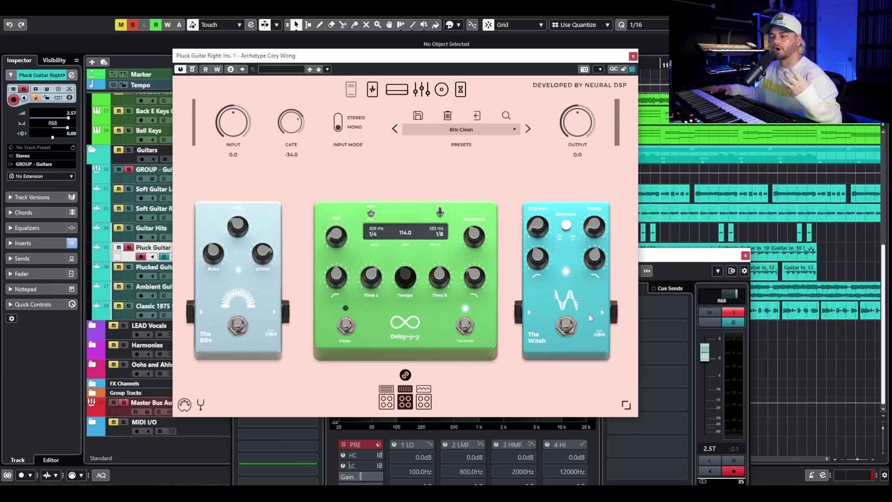
right_click(557, 226)
left_click(626, 172)
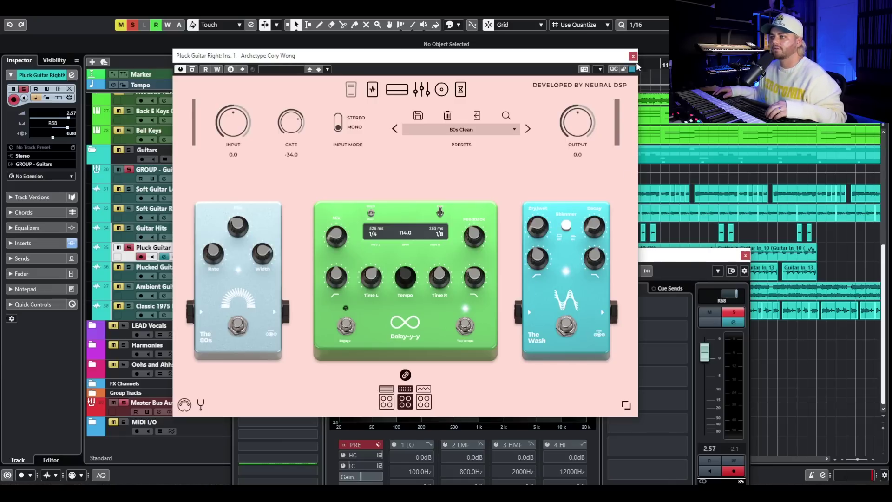
left_click(632, 57)
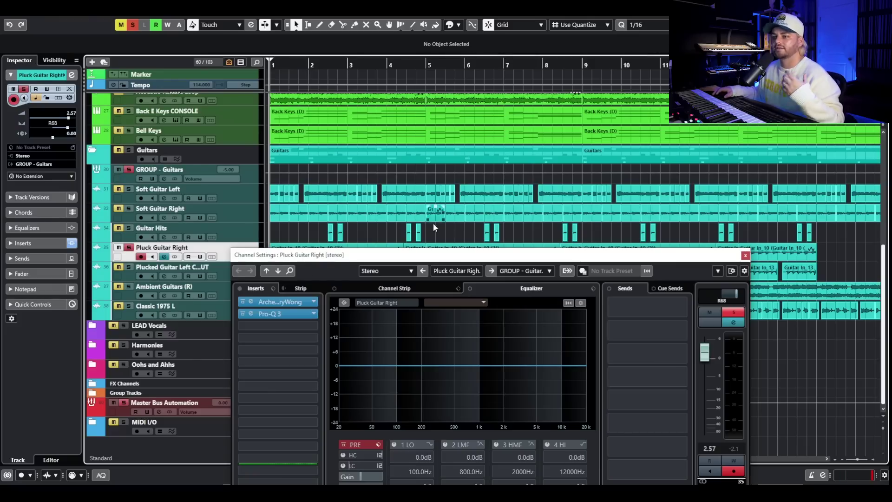
Step: Switch the channel settings to the Plucked Guitar Left track and check its Virtual Mix Rack insert
key("Down")
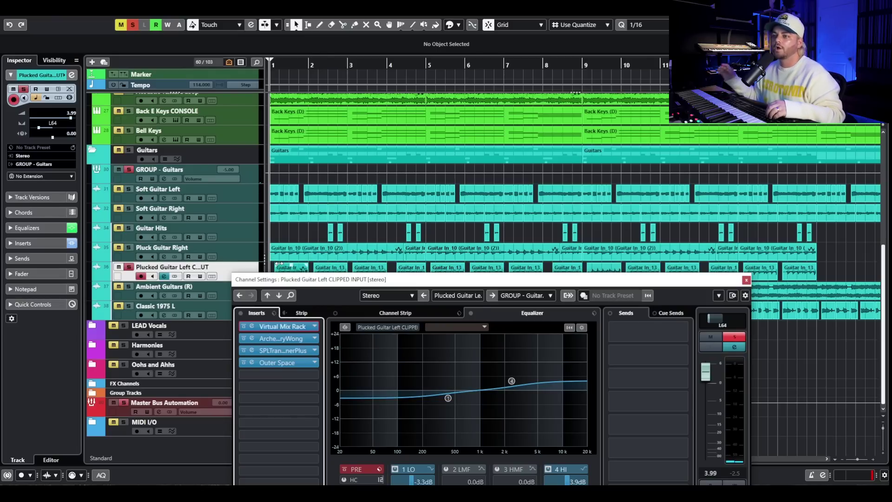
left_click(283, 326)
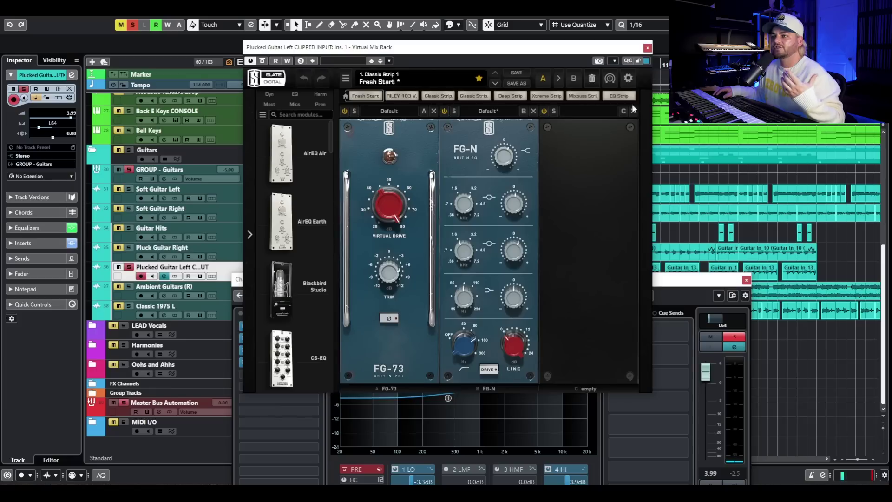
left_click(647, 48)
Step: Play the soloed Plucked Guitar Left track, comparing it with its inserts bypassed and active
key("space")
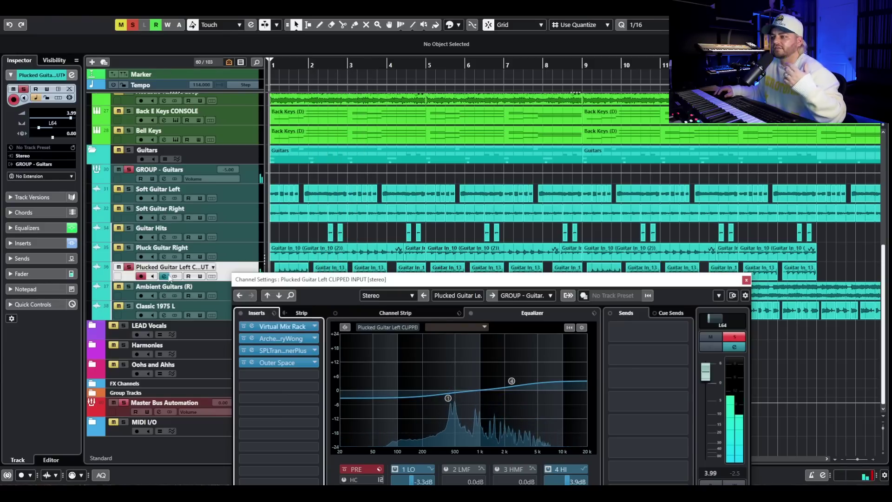
left_click(241, 313)
key("space")
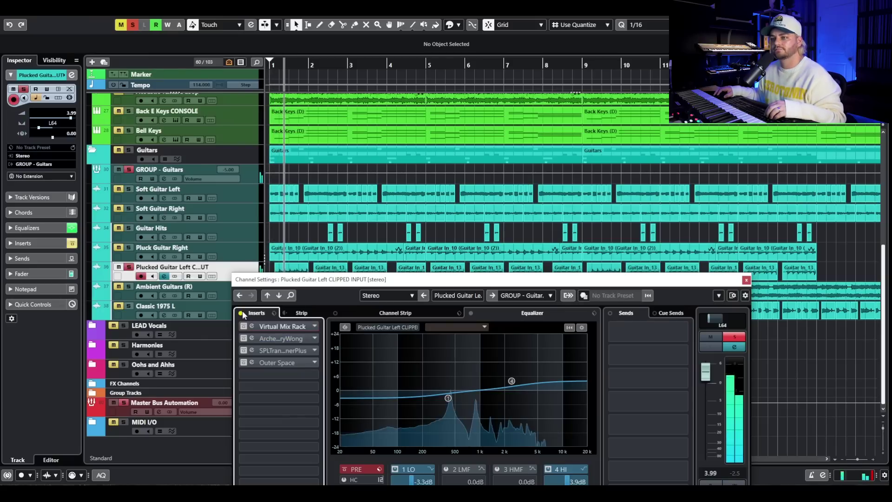
left_click(241, 313)
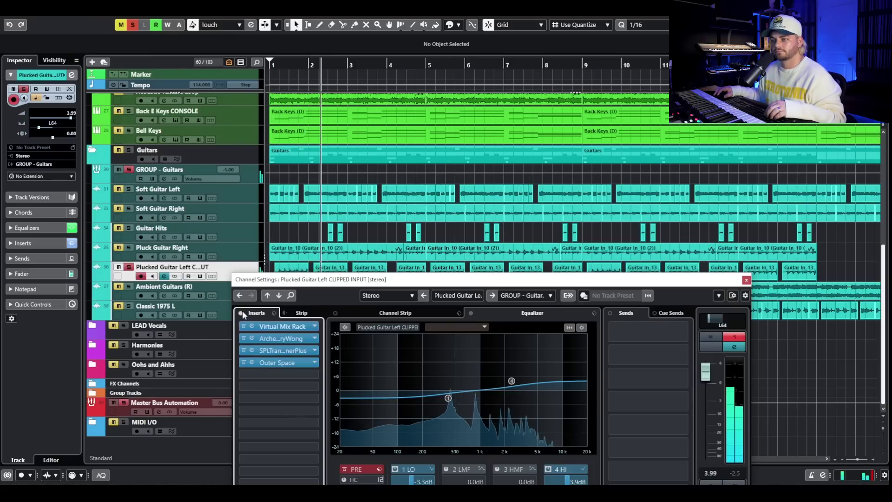
Step: Check Plucked Guitar Left's Outer Space and SPL Transient Designer Plus inserts, then clear its solo and close its channel settings
left_click(274, 362)
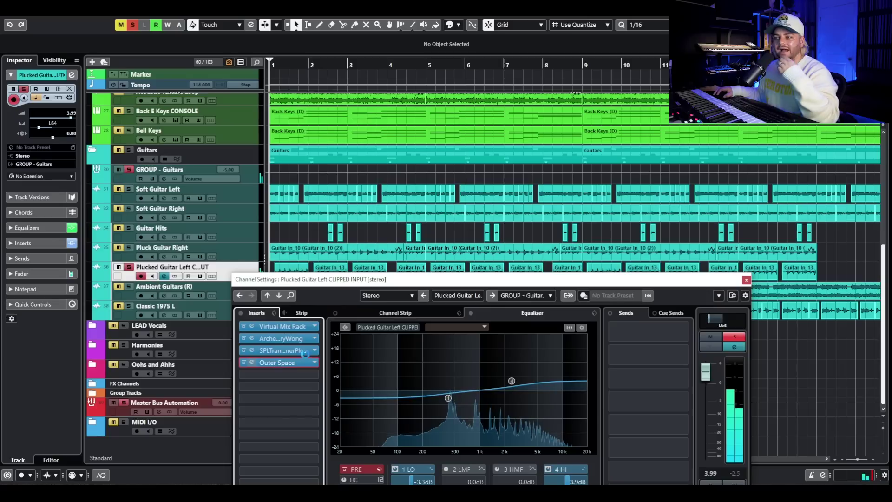
left_click_drag(825, 121, 363, 119)
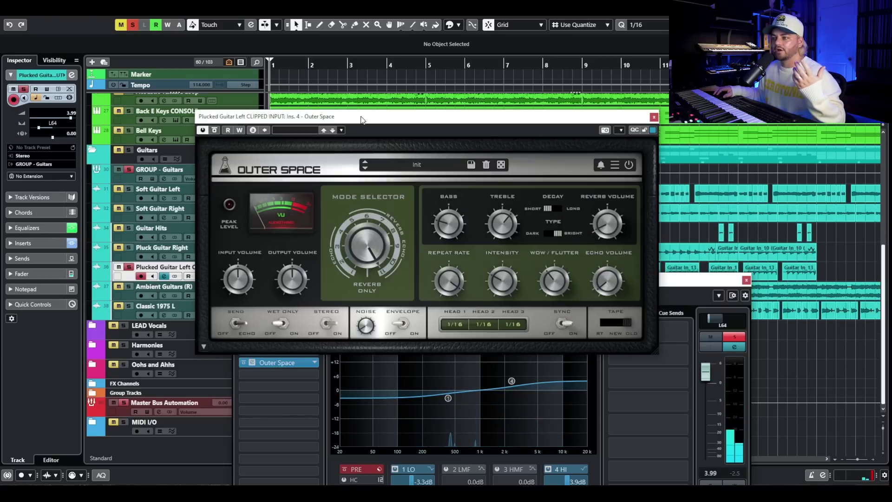
left_click(653, 117)
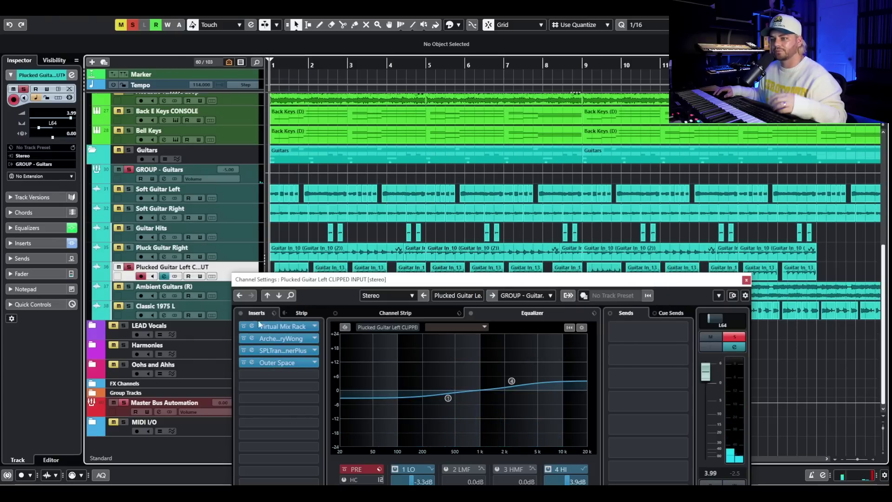
left_click(278, 350)
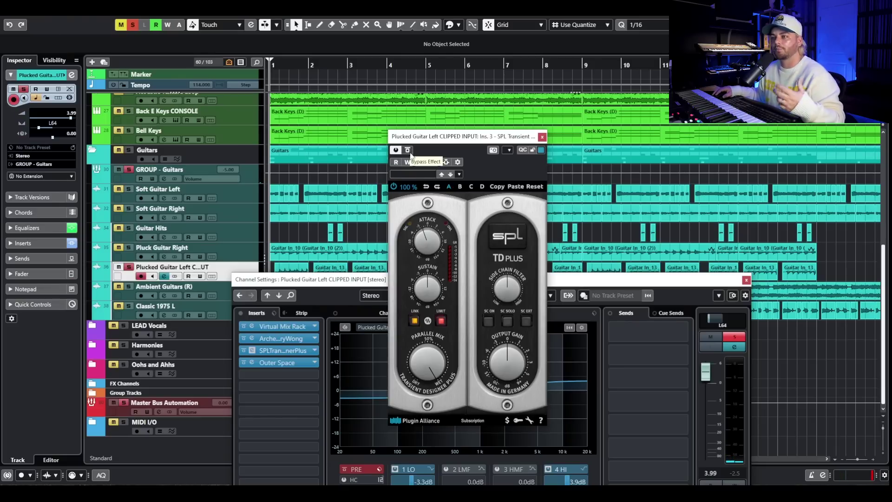
left_click(542, 136)
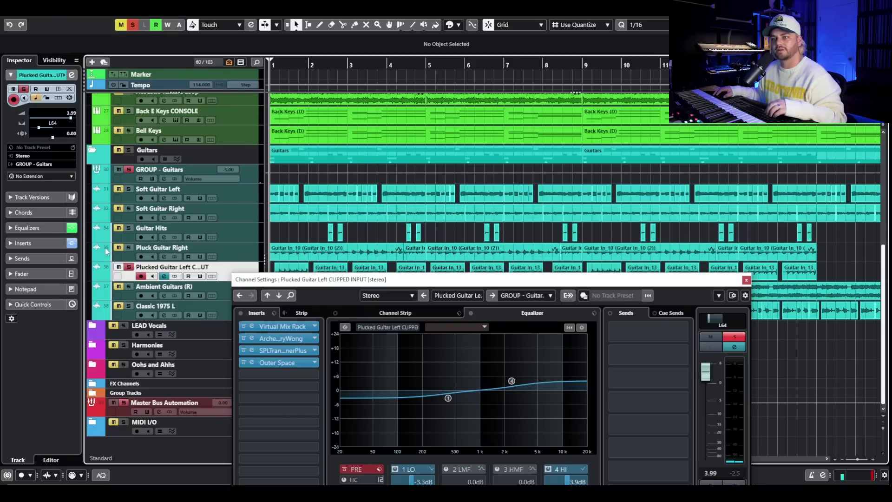
left_click(130, 267)
left_click(747, 280)
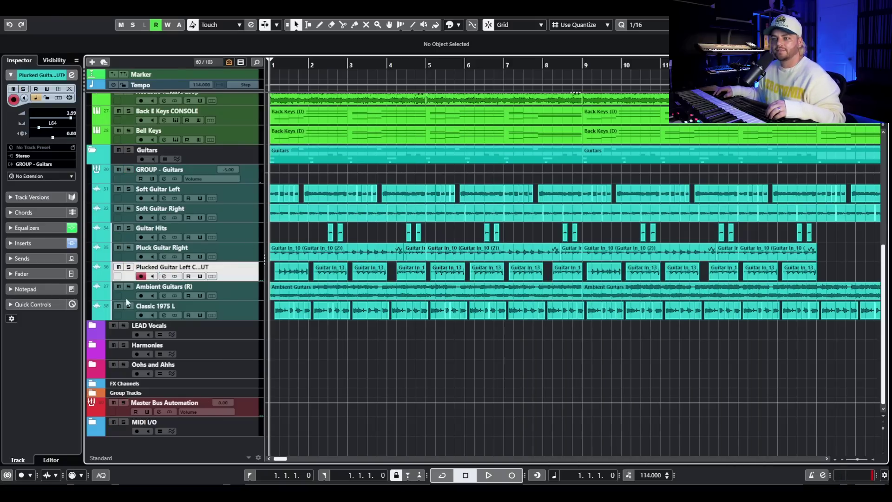
Step: Solo the Classic 1975 L track and display its channel settings
left_click(129, 306)
left_click(161, 310)
left_click(165, 315)
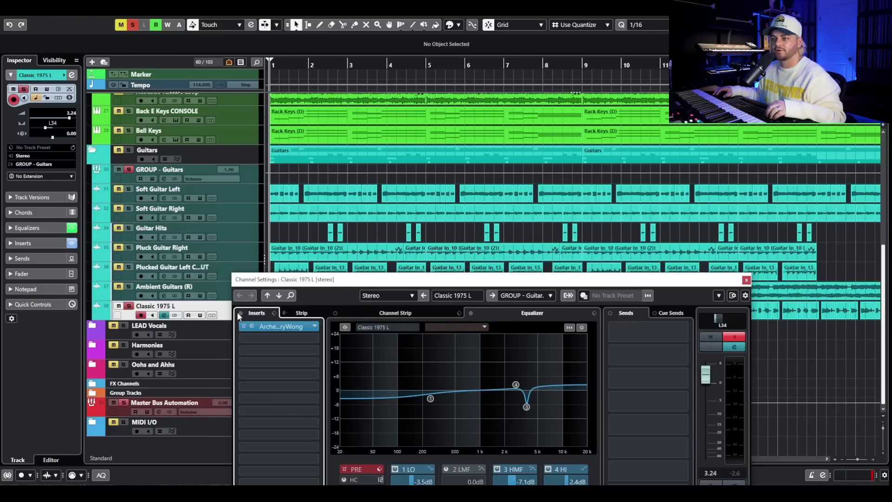
Step: Play Classic 1975 L with its inserts and equalizer bypassed, stop playback and reactivate both
left_click(240, 312)
left_click(471, 313)
key("space")
left_click_drag(453, 284, 467, 224)
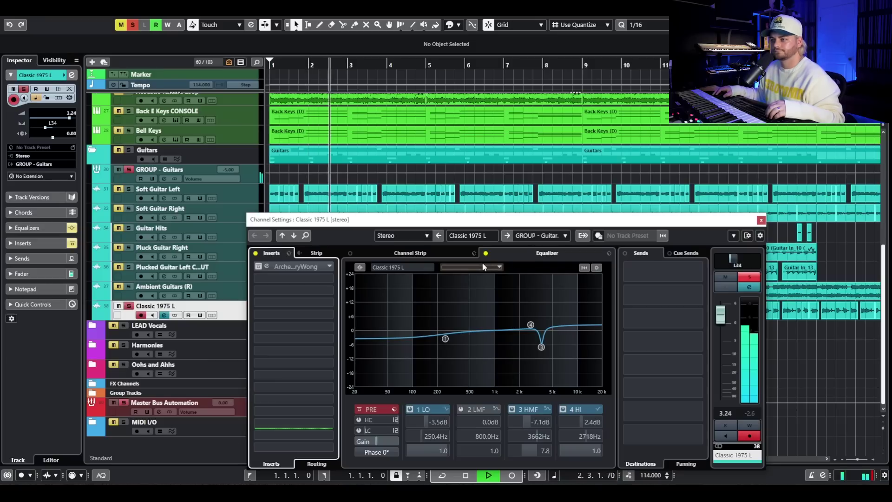
key("space")
left_click(485, 254)
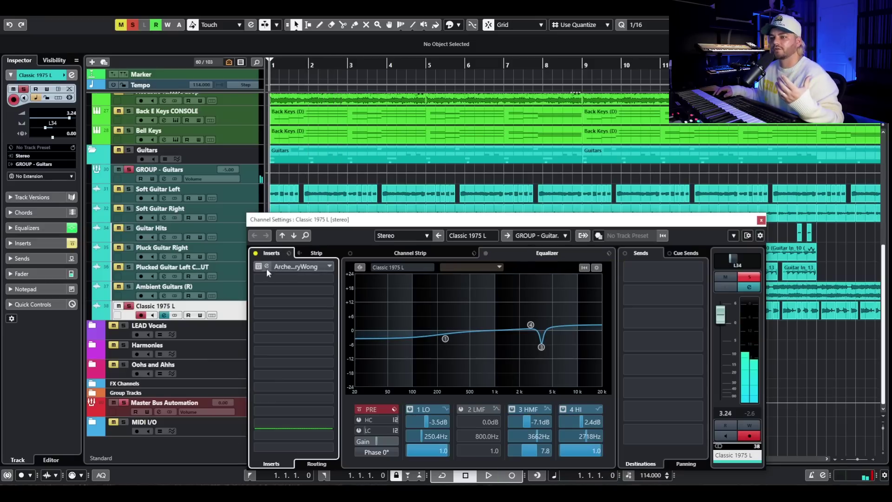
left_click(255, 253)
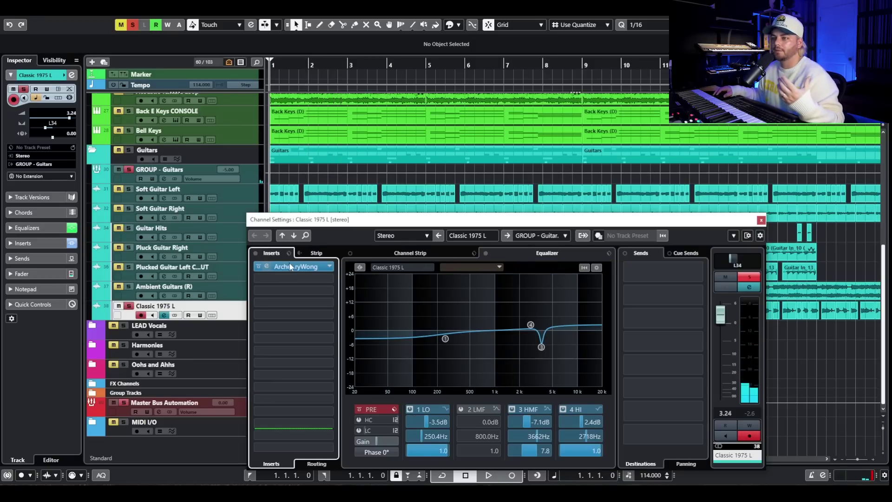
Step: Examine the amp, pedals, cabinet and time-based effects in Classic 1975 L's Archetype Cory Wong insert
left_click(267, 266)
left_click_drag(789, 59, 325, 92)
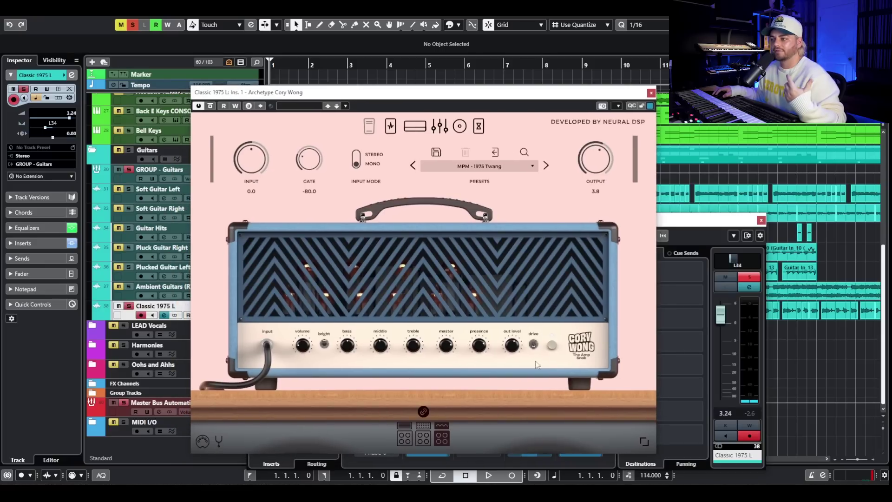
left_click(392, 132)
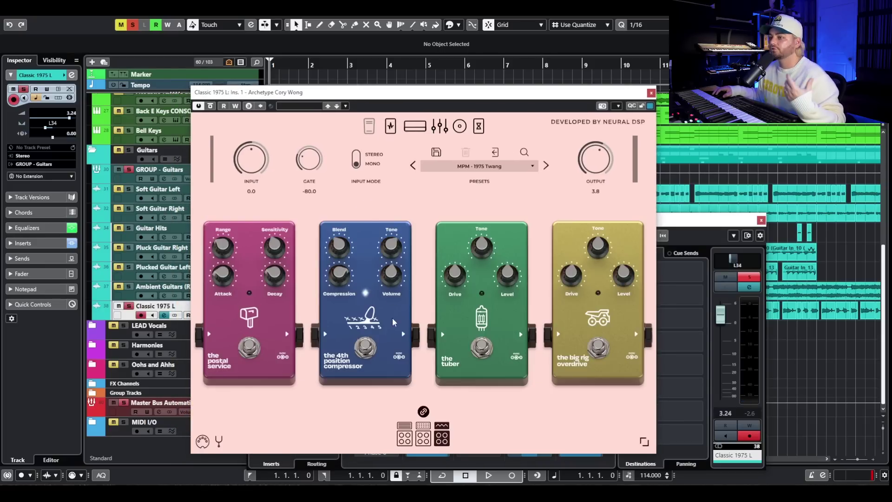
left_click(459, 126)
left_click(478, 126)
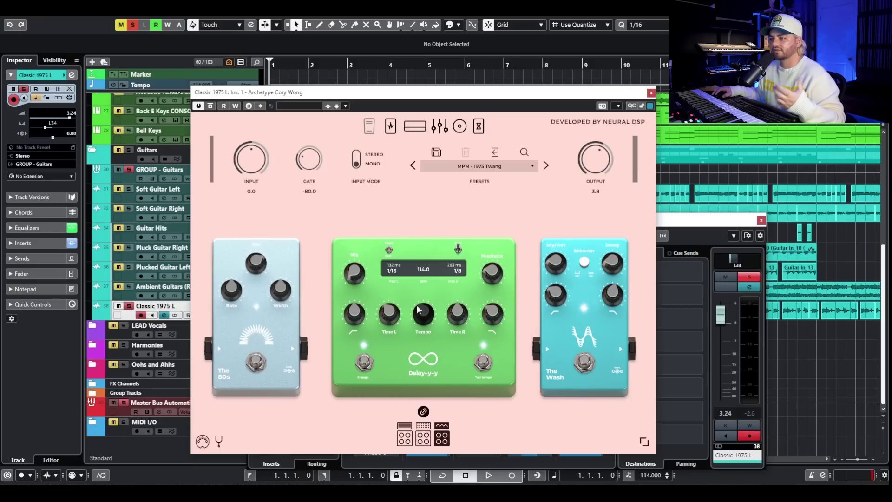
Step: Play the soloed Classic 1975 L track from the start with its effects active, closing its plug-in and channel windows, and stop
key("space")
left_click(651, 93)
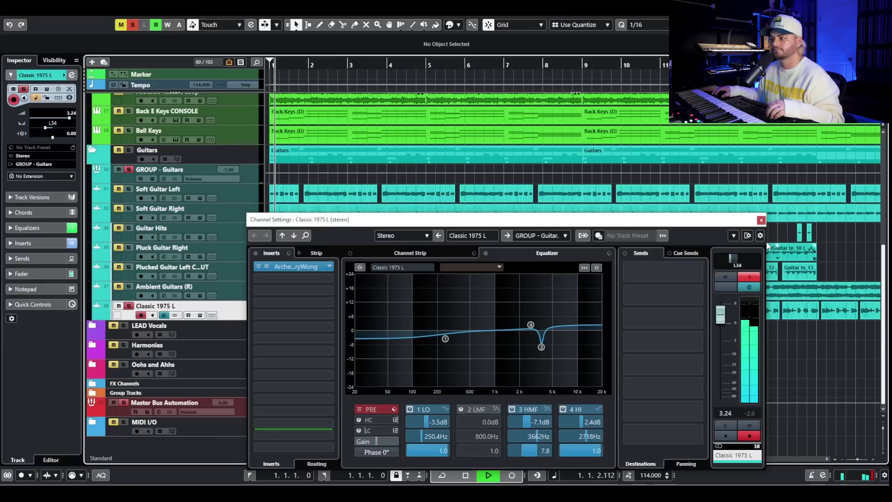
left_click(761, 220)
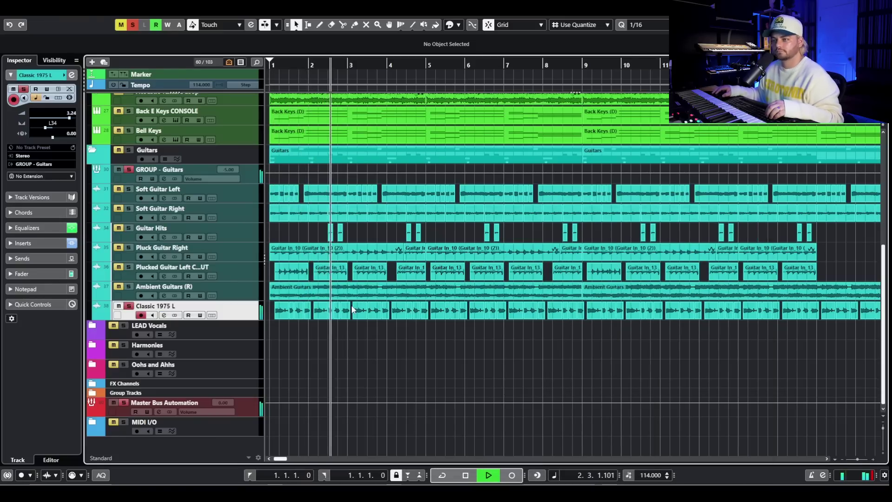
key("space")
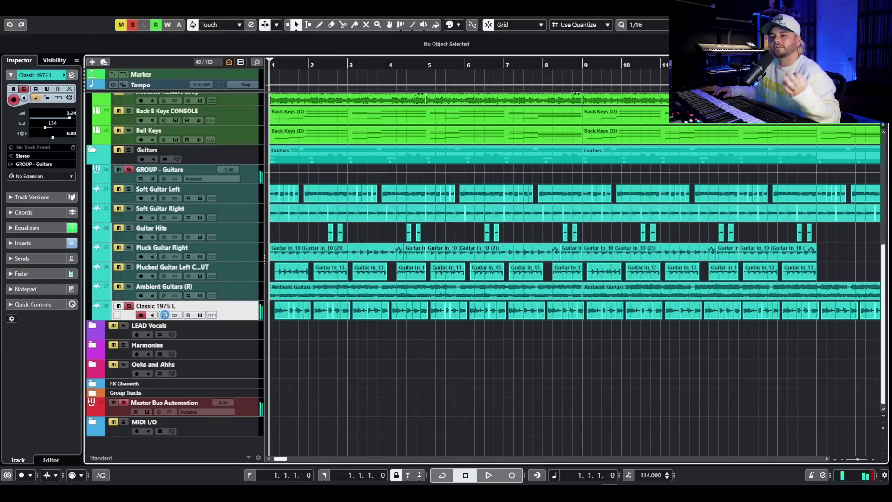
Step: Revisit Classic 1975 L's channel settings, clear the track's solo and close the settings
left_click(164, 315)
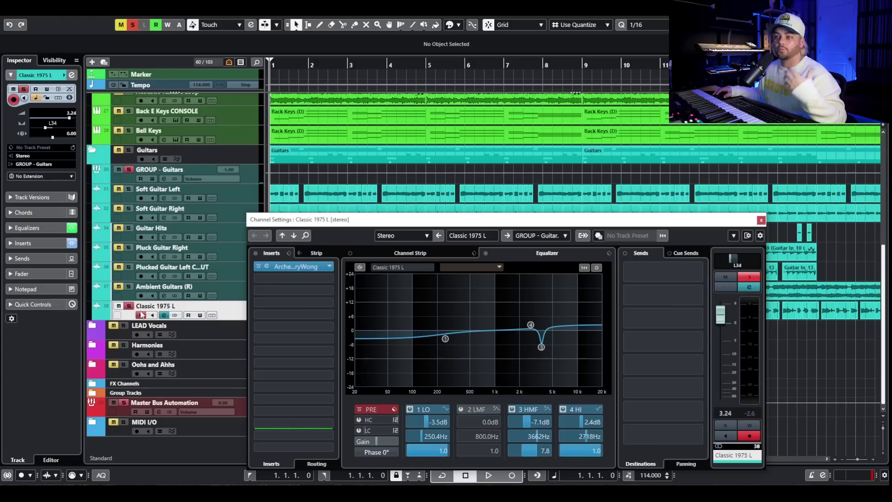
left_click(129, 306)
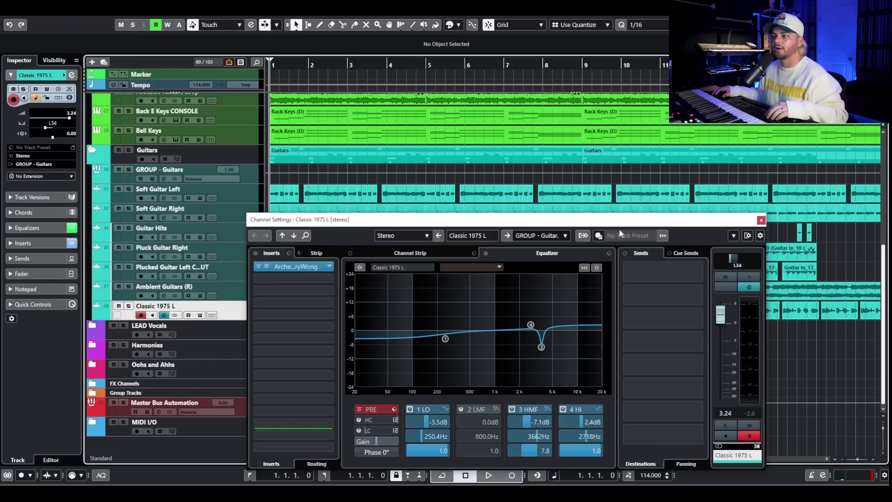
left_click(760, 220)
Step: Show the full length of the arrangement and look over its tracks from the drums to the guitars
key("g")
key("g")
key("g")
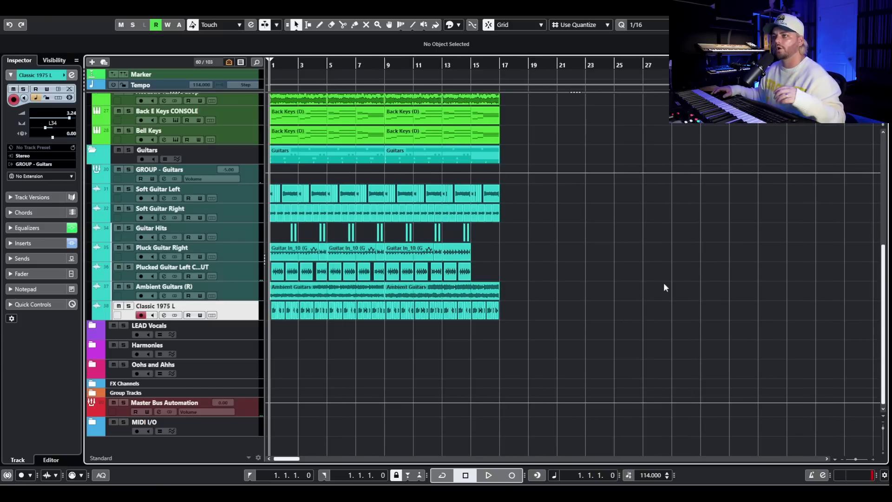
scroll(636, 282, "up", 10)
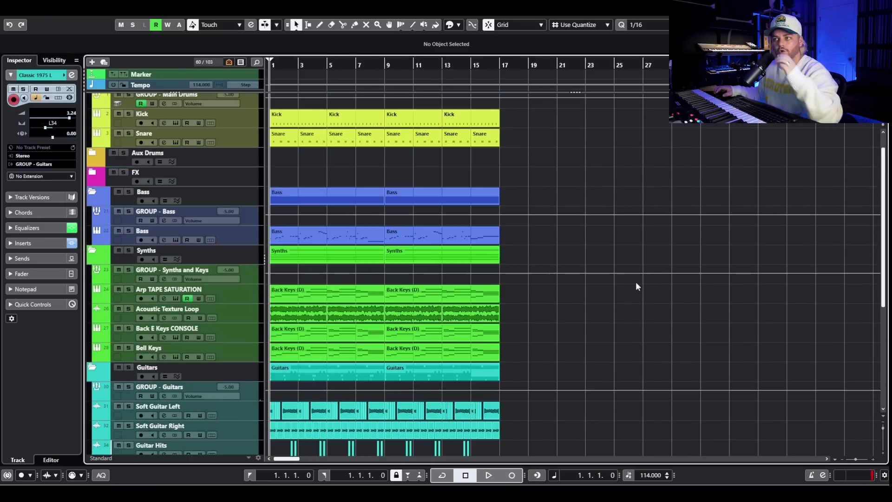
scroll(360, 192, "down", 5)
scroll(440, 195, "up", 5)
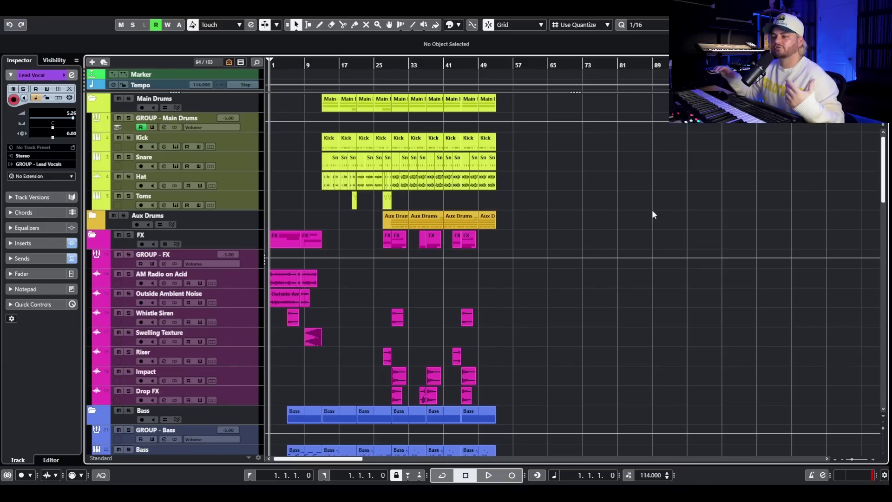
Step: Place the playhead just before bar 13 and solo the Main Drums folder
key("h")
key("h")
key("h")
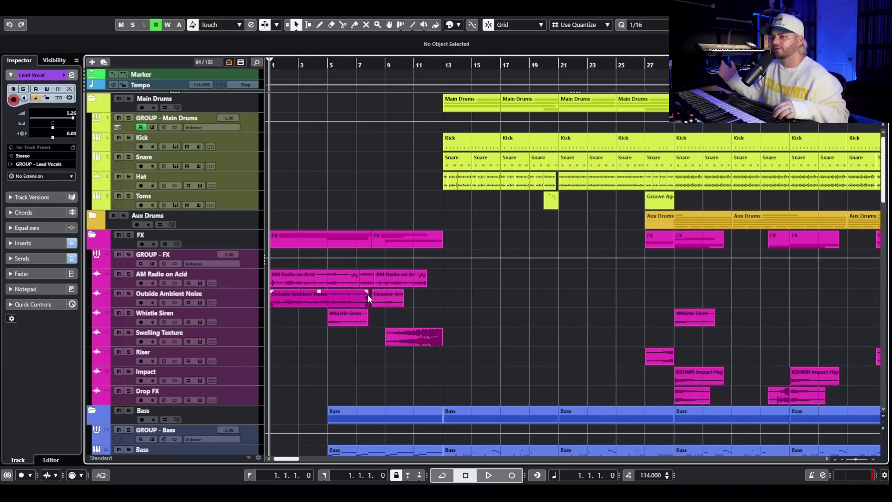
scroll(406, 319, "right", 4)
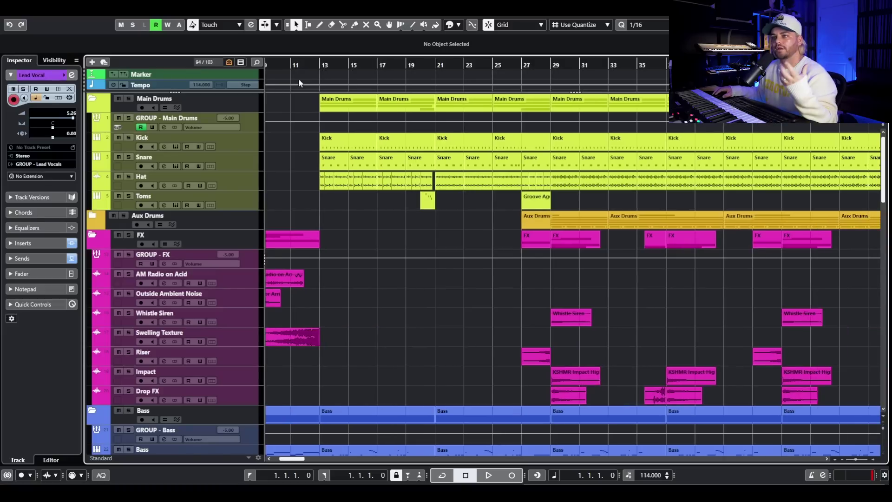
left_click(318, 82)
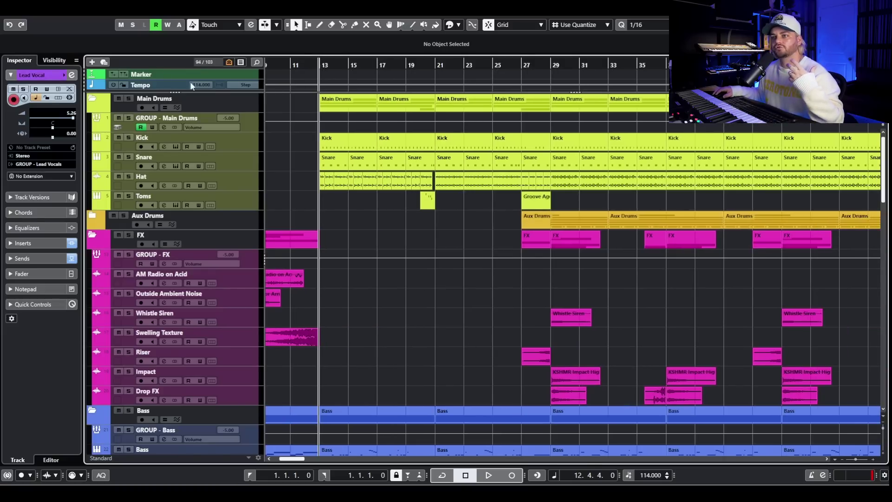
left_click(128, 98)
Step: Play the soloed main drums from just before bar 13 and stop
scroll(360, 211, "up", 5, "ctrl")
scroll(363, 211, "down", 5)
scroll(425, 205, "up", 2)
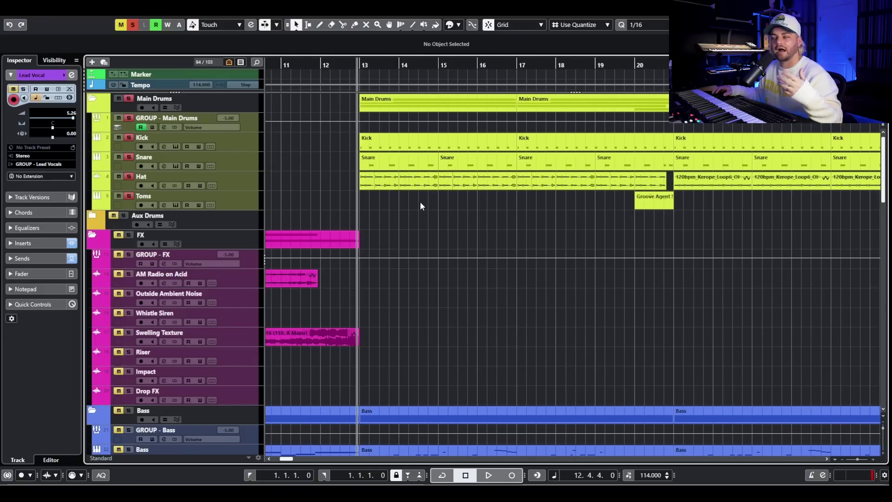
scroll(496, 200, "left", 1)
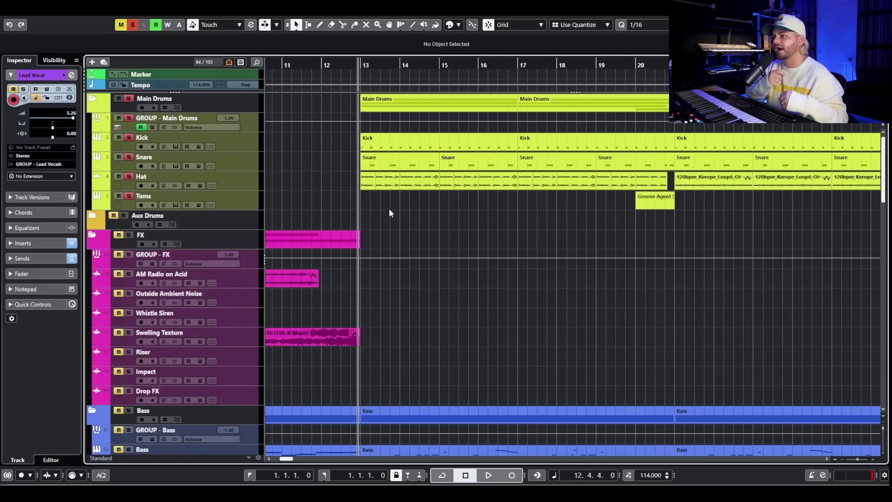
key("space")
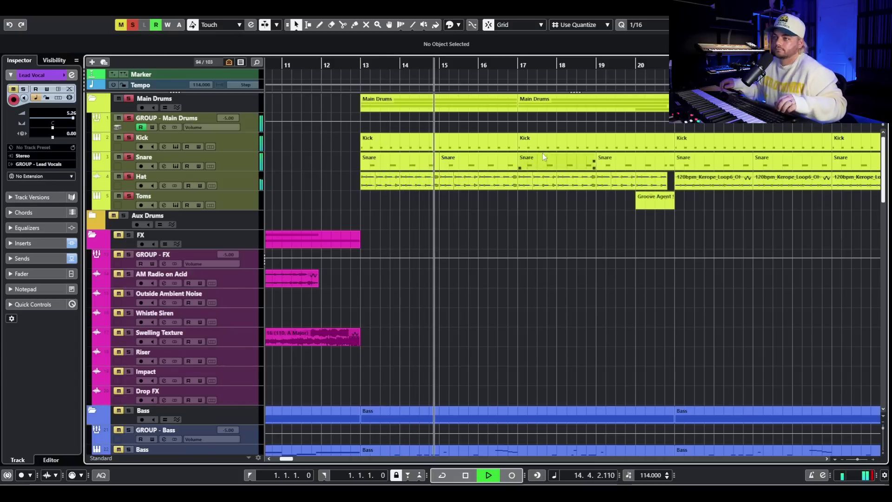
key("space")
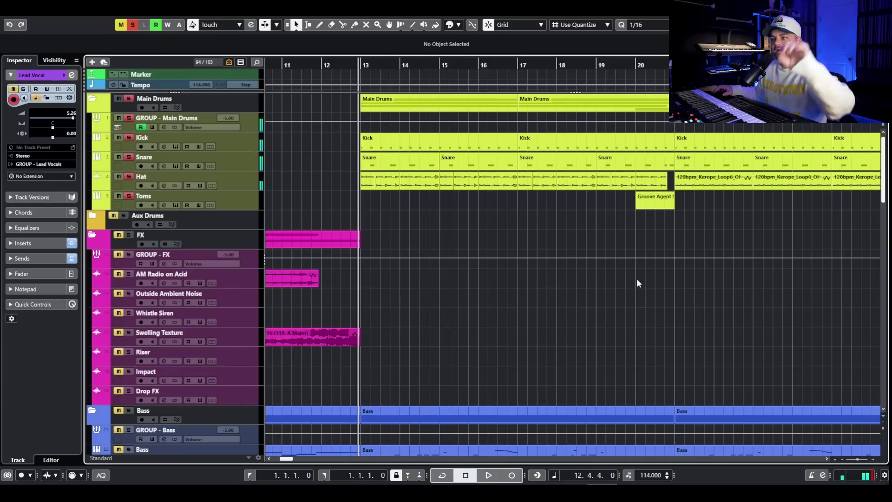
Step: Play the soloed drums from just before bar 21, where the hat loop changes, and stop
scroll(570, 286, "right", 5)
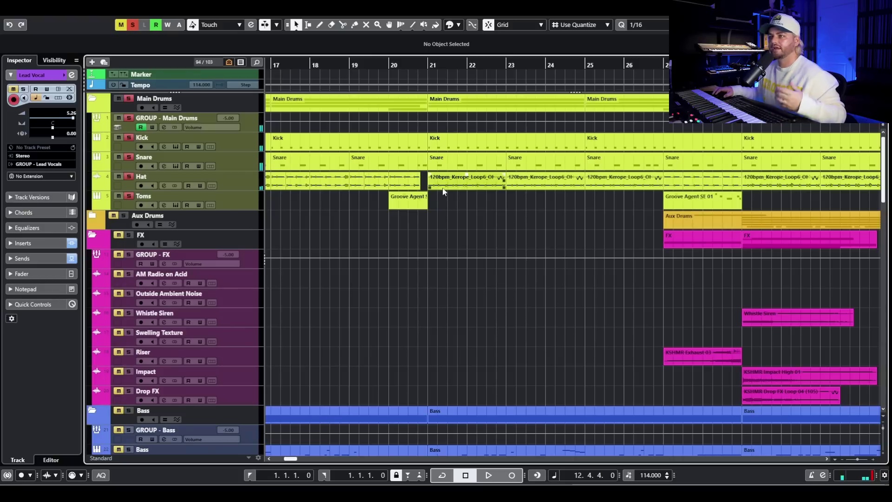
left_click(427, 65)
key("h")
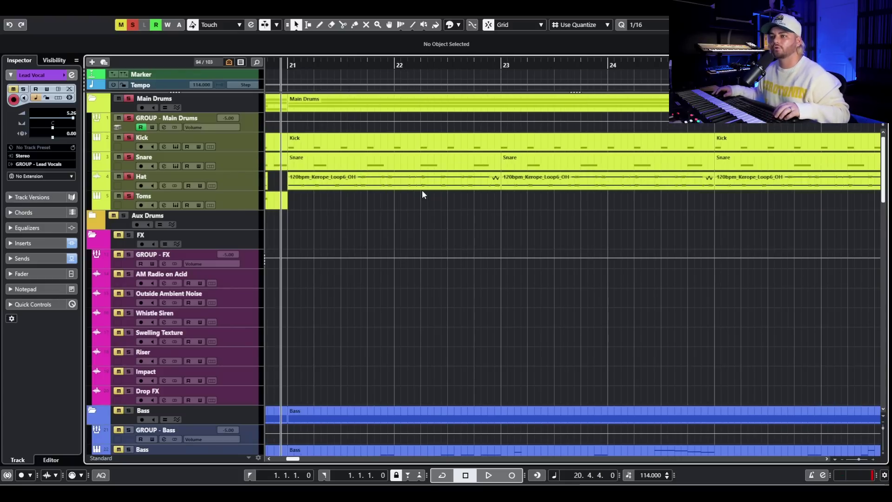
scroll(423, 194, "down", 2)
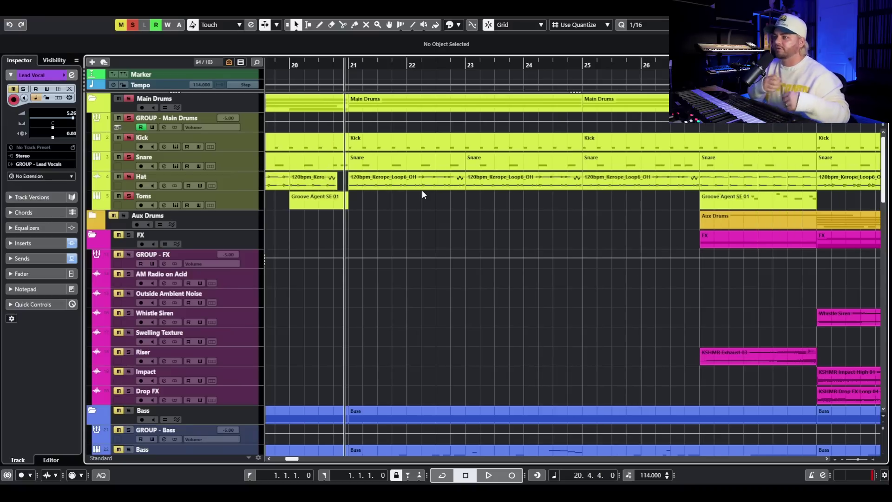
key("space")
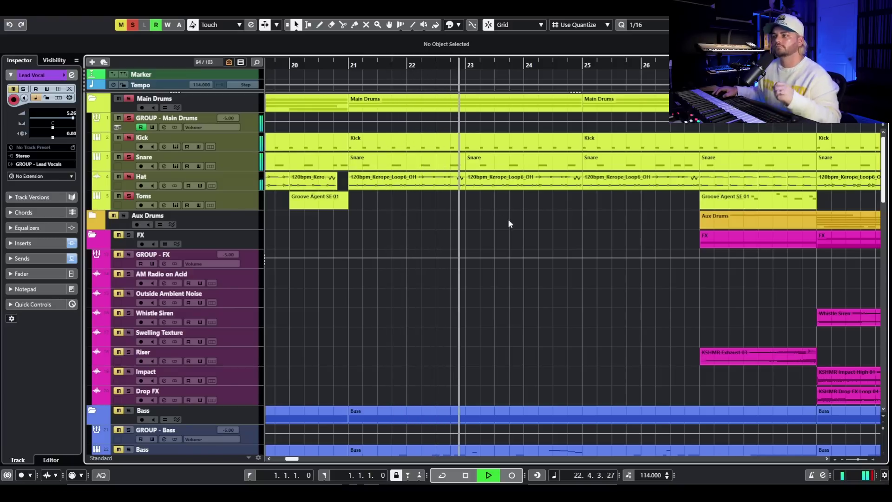
scroll(543, 230, "down", 2)
key("space")
Step: Examine the Toms track's Groove Agent SE kit and close the instrument window
scroll(651, 234, "down", 4)
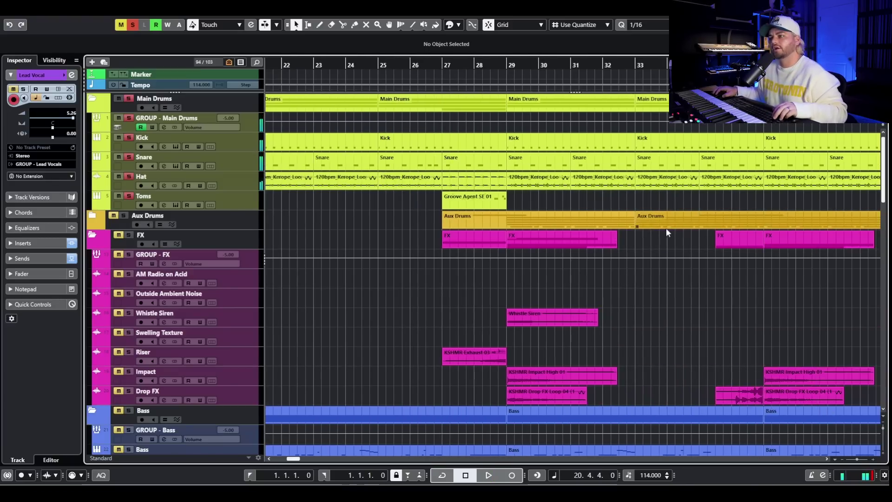
left_click(215, 208)
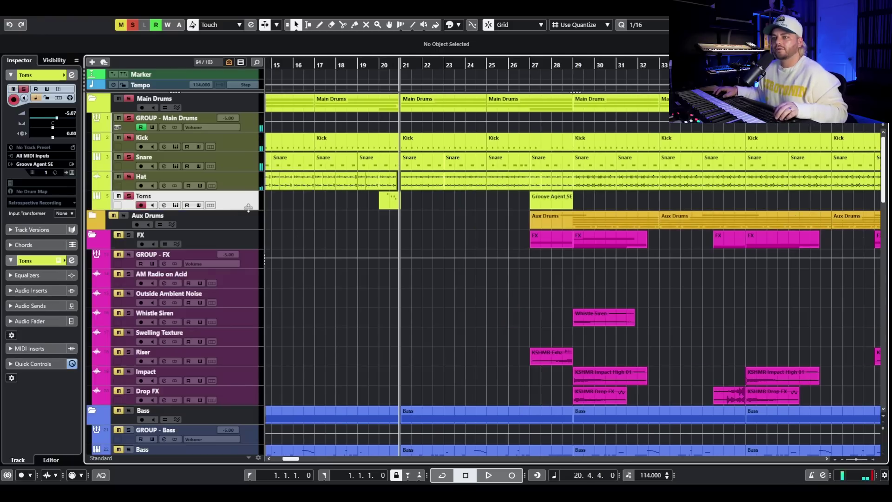
scroll(374, 208, "up", 4)
left_click(176, 205)
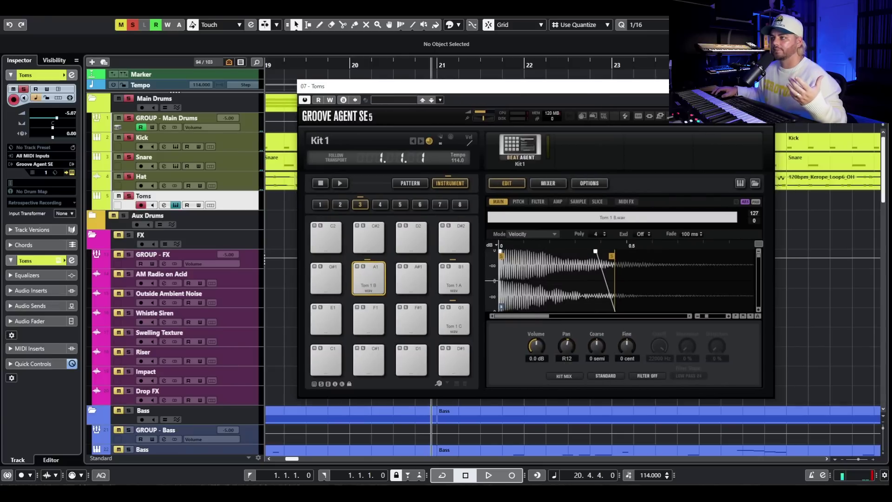
key("Escape")
Step: Play the tom fills at bar 20 and bar 27 within the soloed drums and stop
left_click(349, 65)
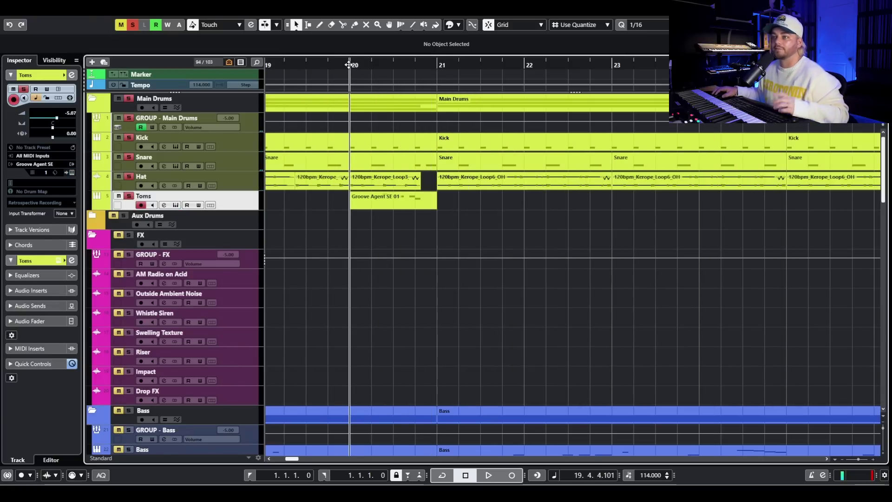
key("space")
scroll(465, 282, "down", 3)
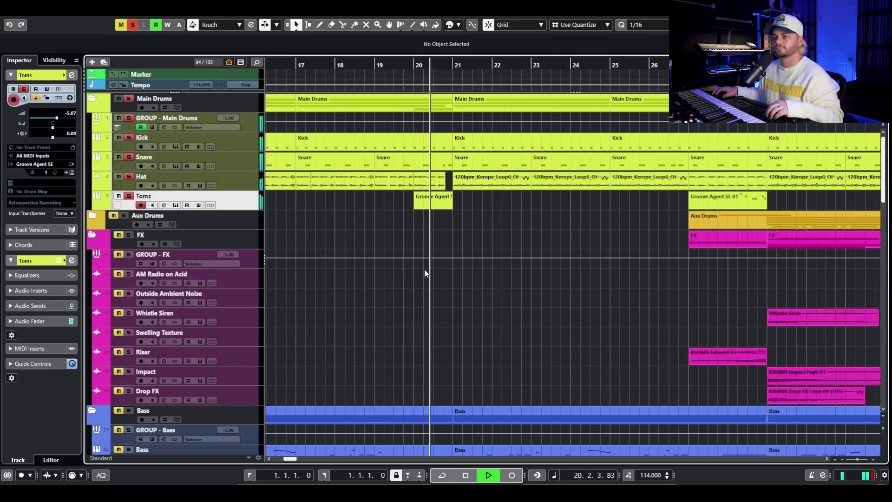
left_click(717, 132)
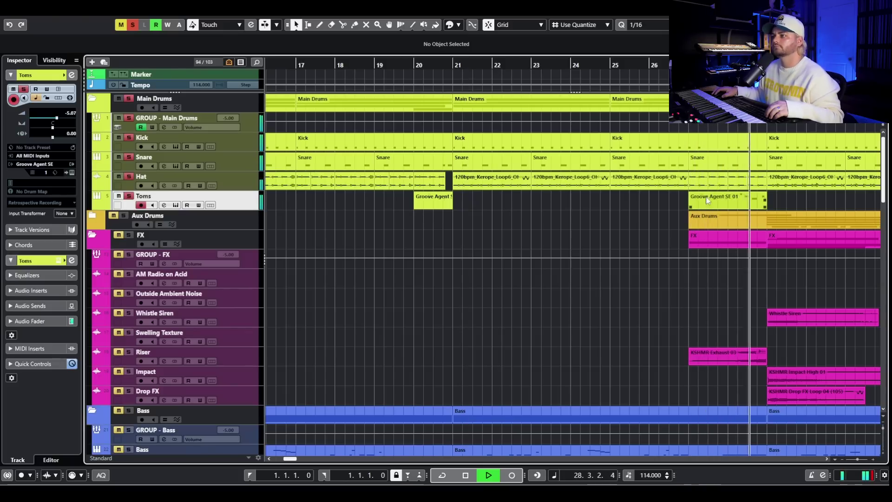
key("g")
key("g")
key("g")
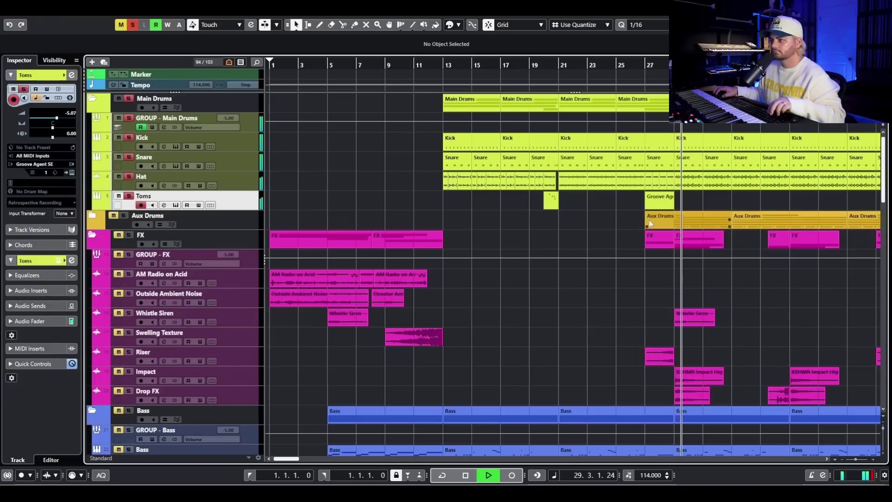
key("space")
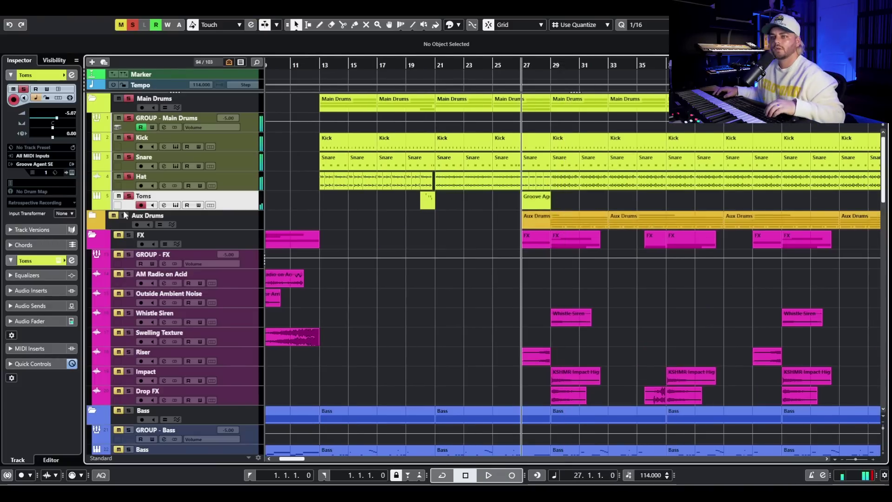
Step: Solo the Bass track along with the drums and return the playhead to just before bar 13
scroll(438, 228, "down", 4)
scroll(442, 215, "up", 4)
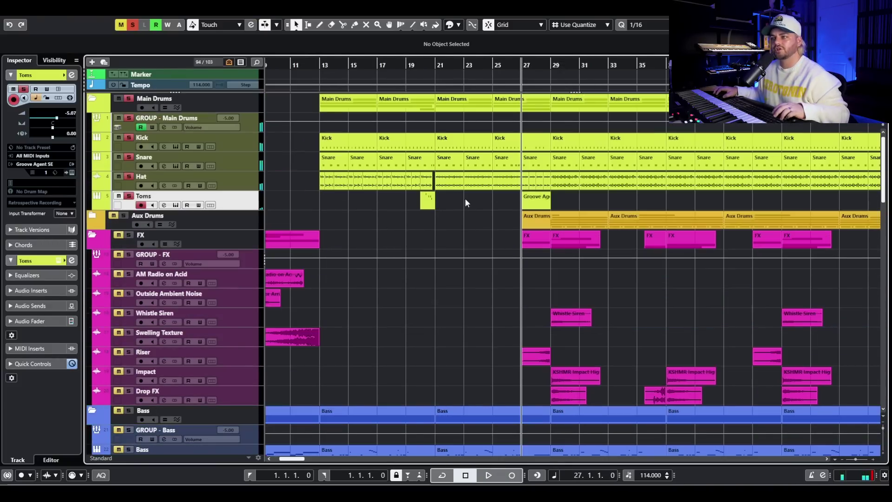
scroll(484, 199, "right", 4)
key("g")
key("h")
key("h")
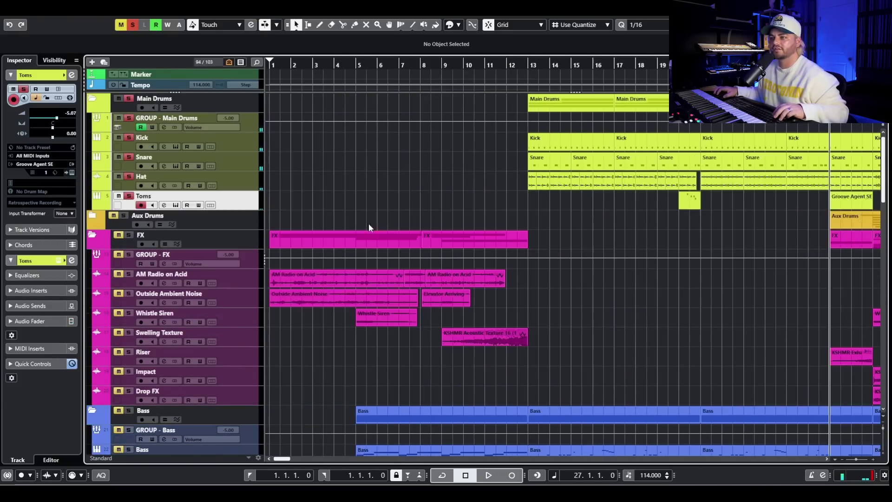
scroll(591, 224, "down", 5)
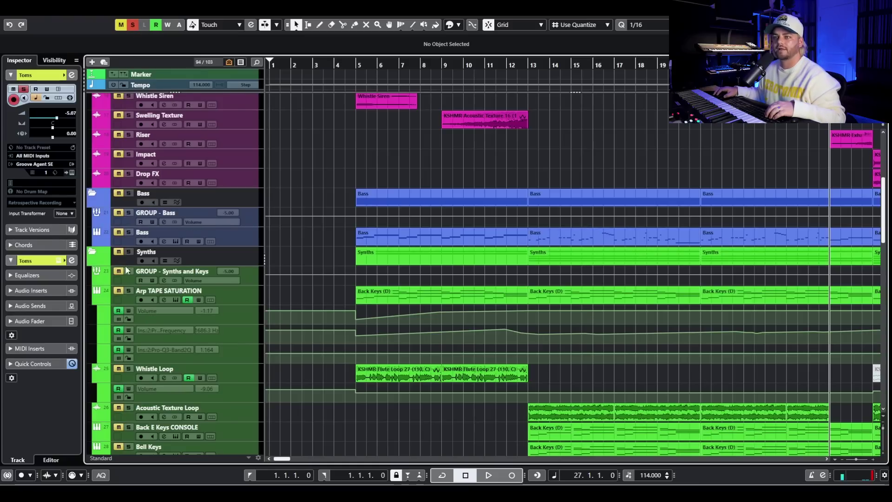
left_click(128, 232)
left_click(527, 65)
Step: Play the drums and bass together from just before bar 13 and stop
key("space")
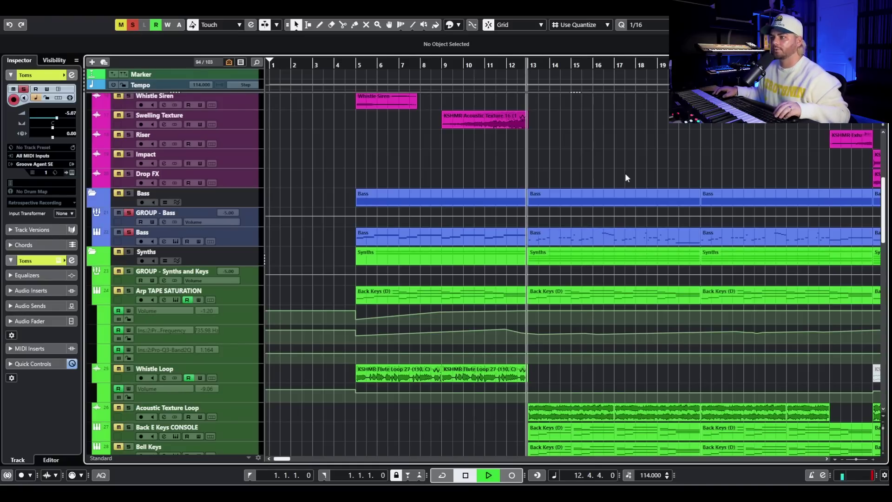
key("g")
scroll(457, 223, "down", 4)
scroll(458, 222, "up", 2)
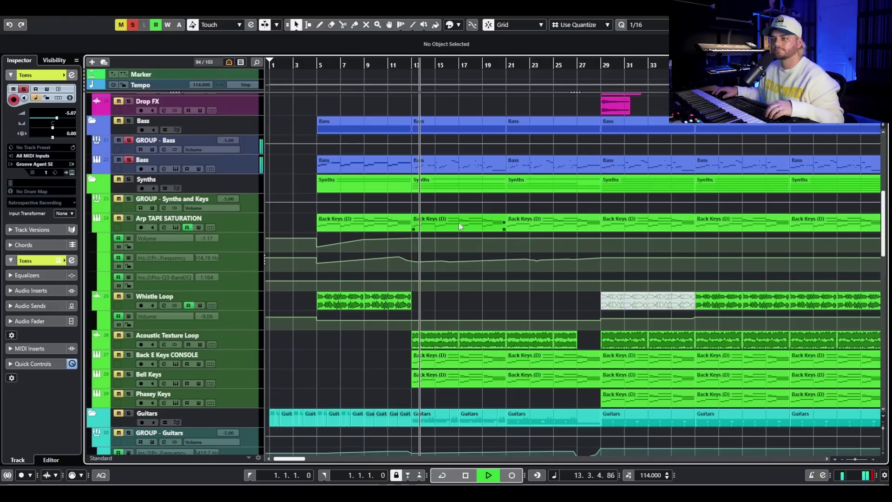
key("space")
Step: Add the Synths folder to the solo and select the GROUP - Synths and Keys channel
left_click(251, 209)
key("Down")
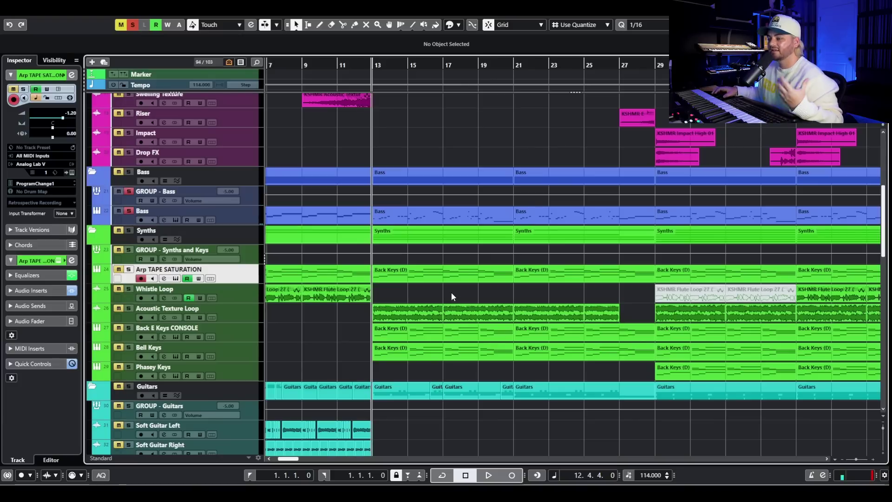
left_click(122, 230)
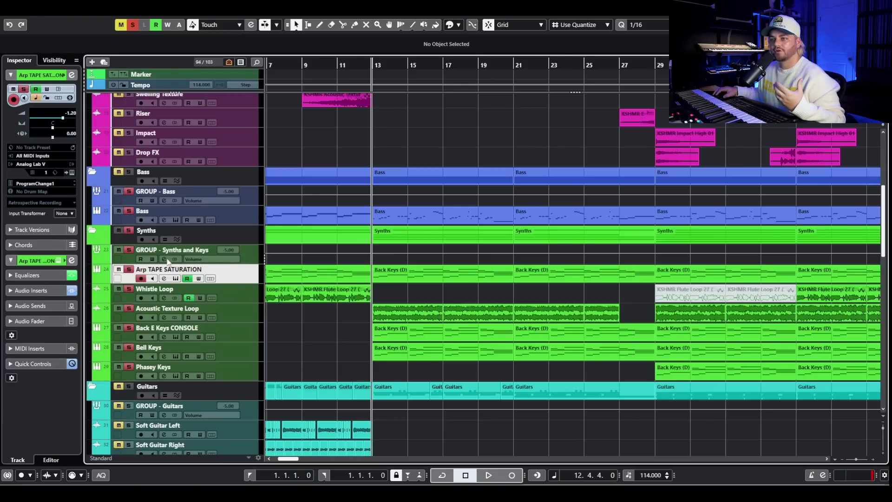
left_click(165, 259)
left_click(761, 220)
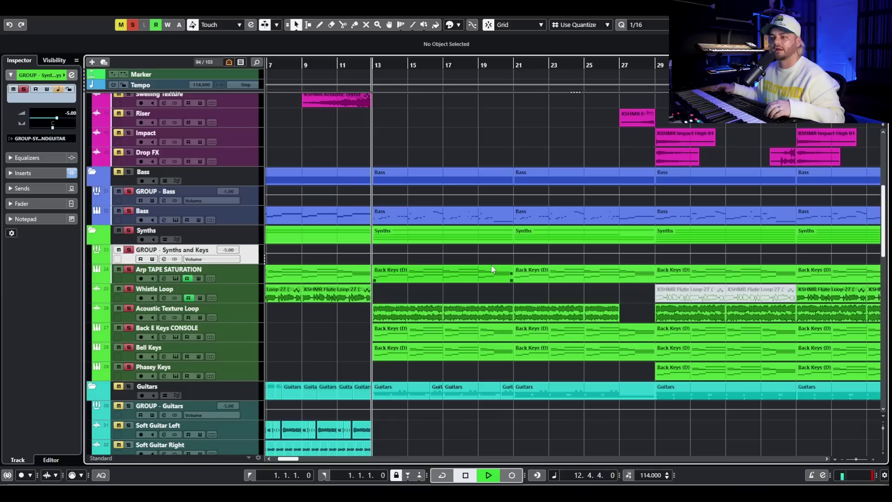
Step: Play the drums, bass and synths together from just before bar 13 while looking over the guitar and vocal tracks
key("space")
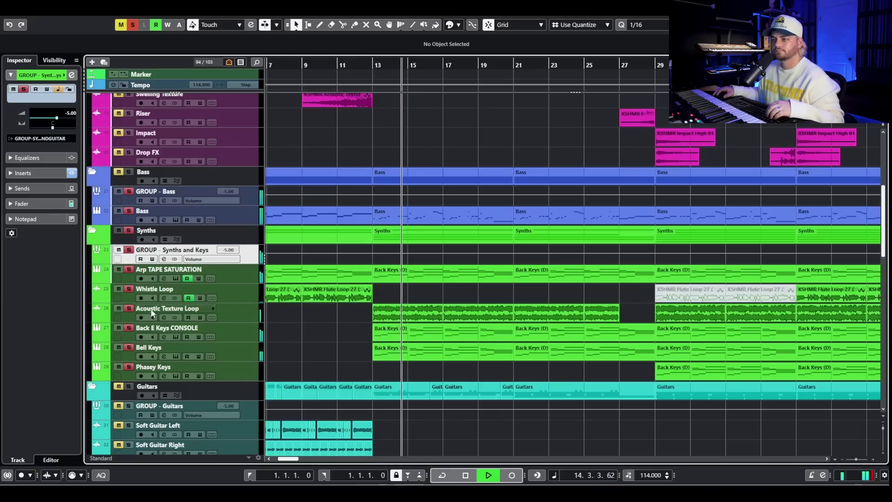
scroll(299, 318, "down", 5)
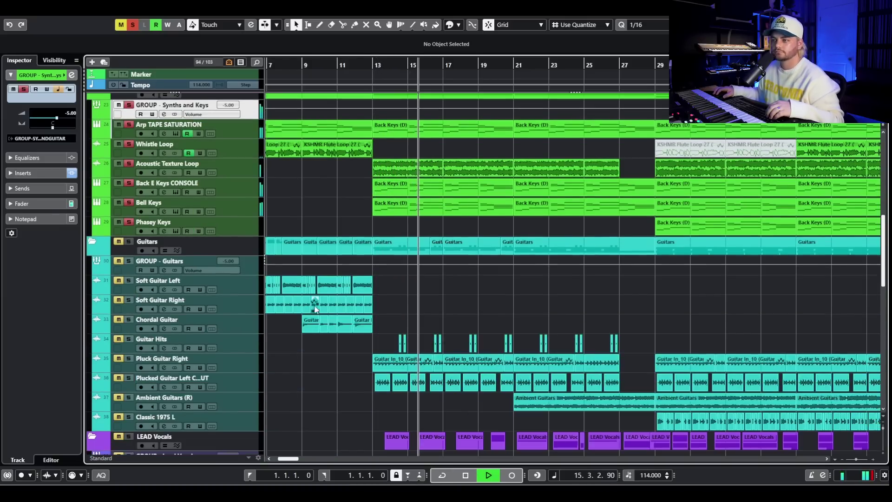
scroll(358, 302, "down", 5)
scroll(256, 279, "up", 3)
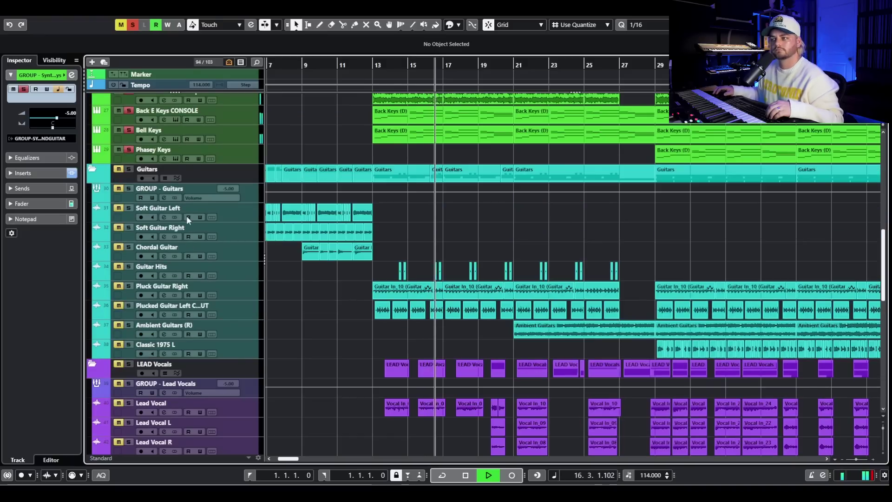
Step: Stop playback, solo the Guitars folder and select the verse guitar clips around bars 13 to 14
key("space")
left_click(128, 169)
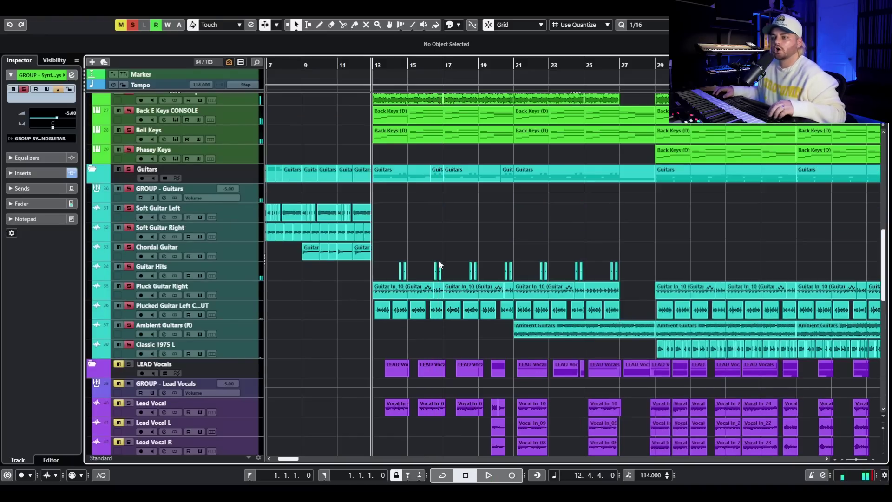
scroll(404, 325, "up", 5)
left_click_drag(419, 311, 471, 319)
scroll(548, 269, "down", 2)
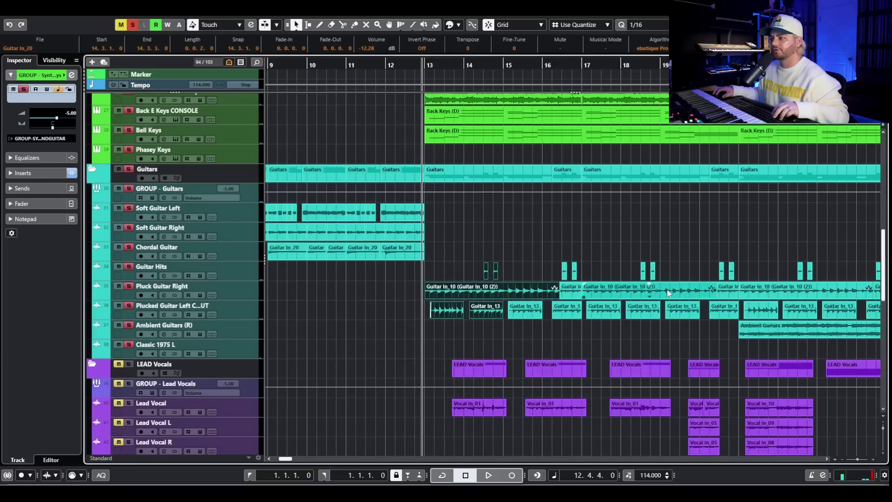
Step: Select the Ambient Guitars clip at bar 21 and audition the soloed verse parts from just before bar 13
scroll(669, 291, "down", 3)
left_click(682, 331)
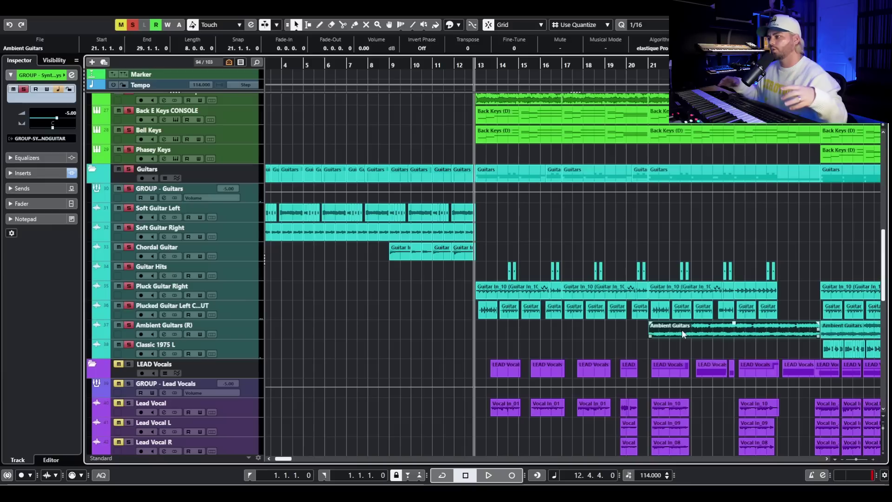
key("space")
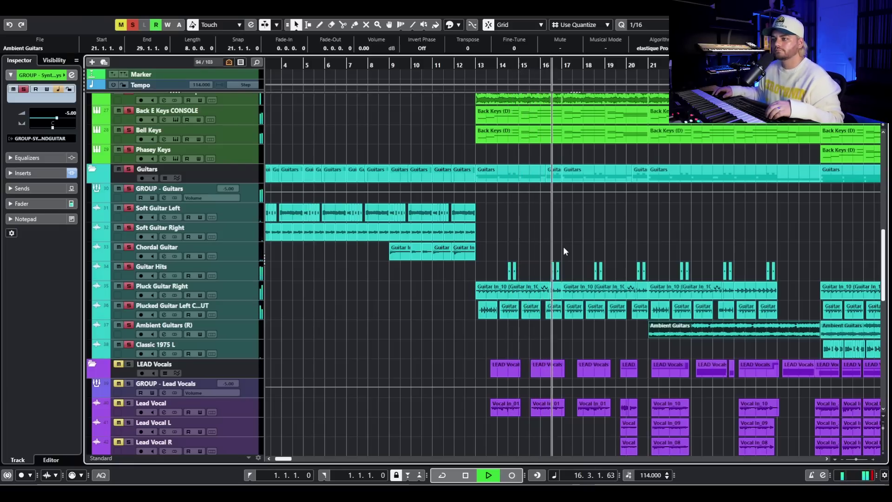
key("space")
Step: Review the GROUP - Guitars channel's inserts and its Amplified Instrument Processor settings, closing both windows when finished
left_click(253, 195)
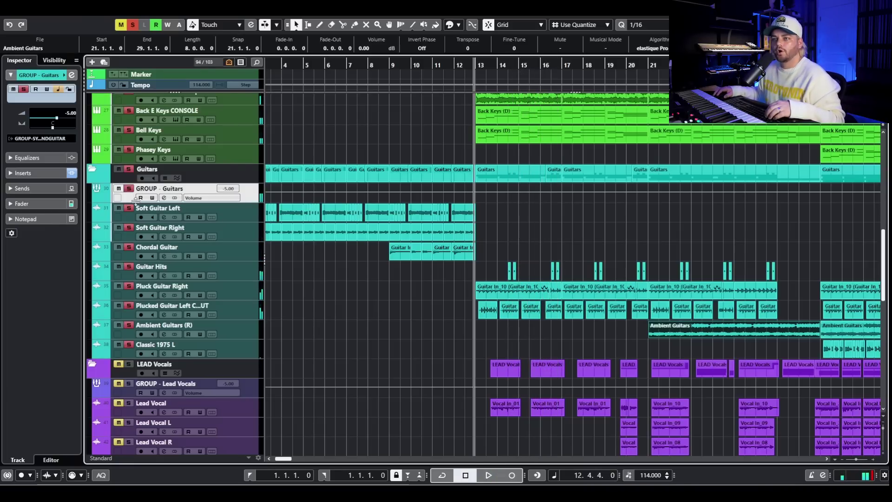
left_click(163, 198)
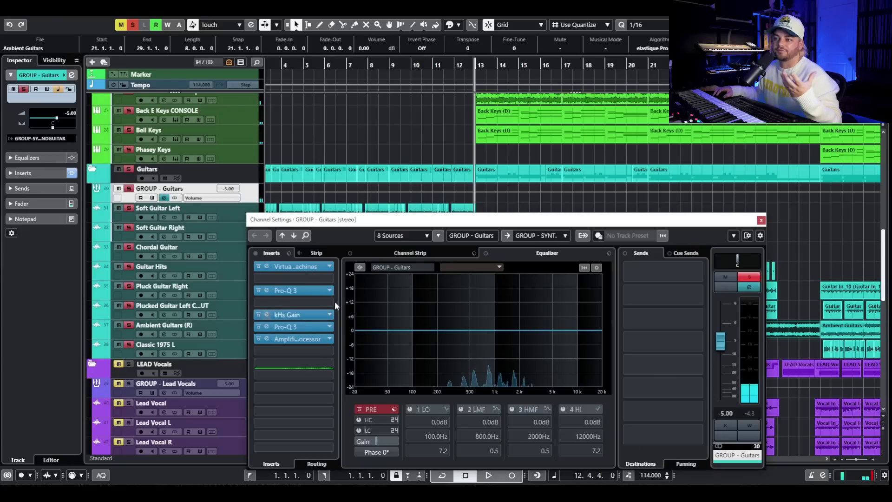
left_click_drag(722, 223, 716, 178)
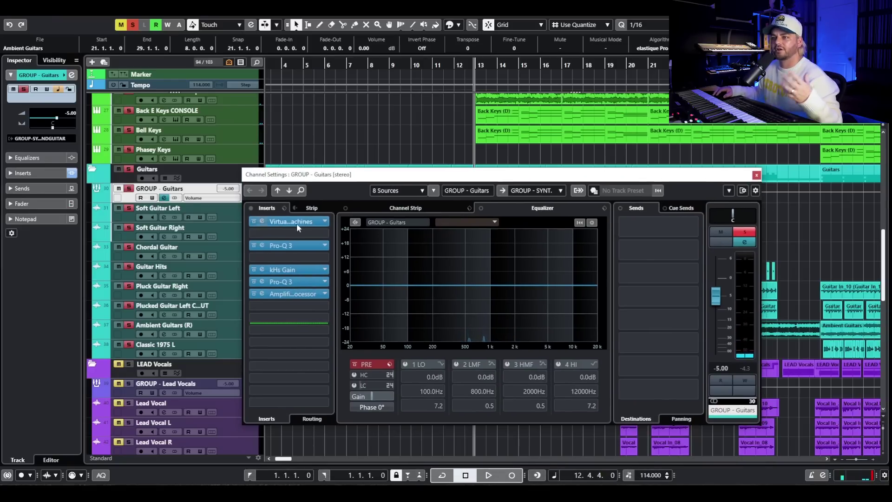
left_click(301, 293)
left_click_drag(460, 86, 217, 102)
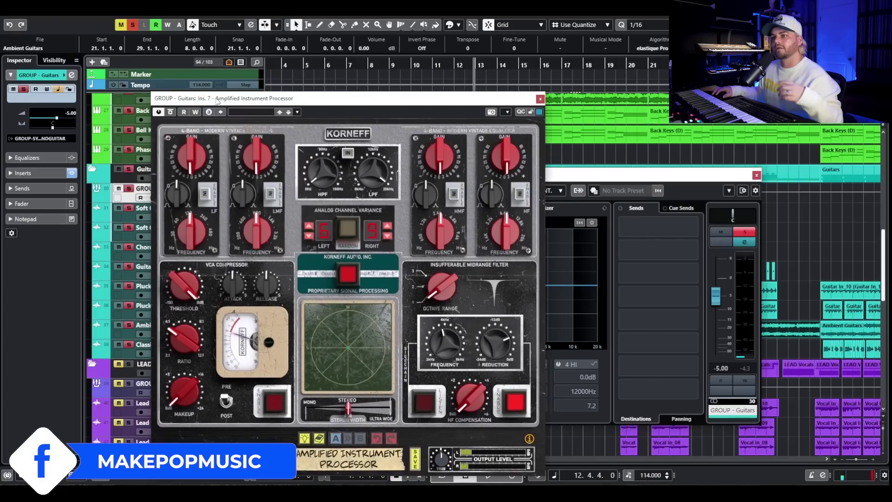
left_click(540, 99)
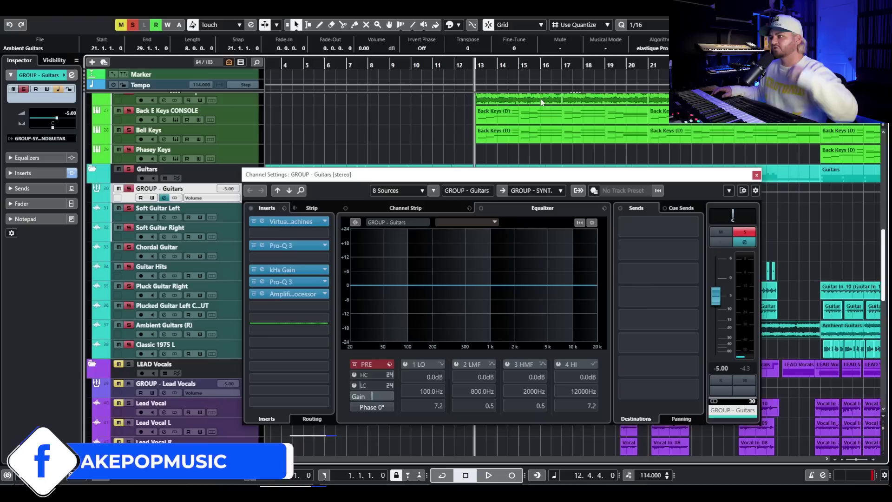
left_click(756, 174)
Step: Play the second half of the verse from just before bar 21 while reviewing the drum, synth and guitar tracks
key("g")
key("g")
left_click(505, 65)
scroll(547, 220, "up", 8)
key("space")
scroll(556, 211, "down", 6)
scroll(550, 213, "up", 6)
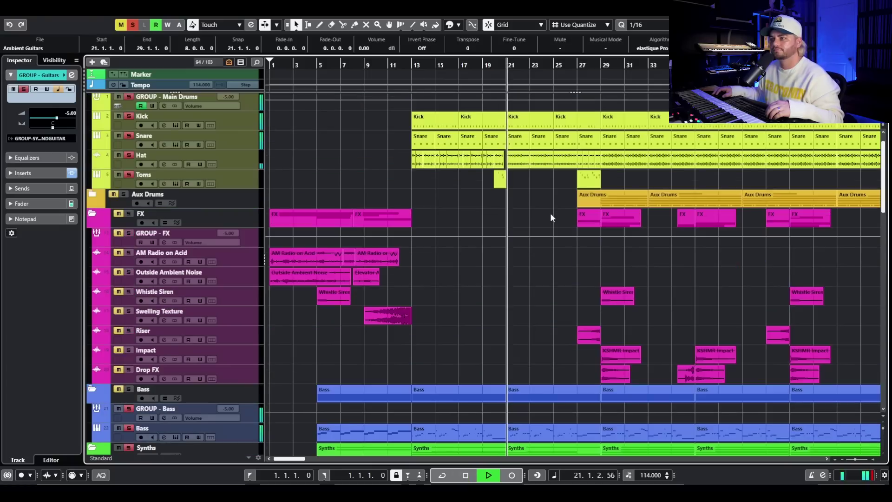
scroll(549, 208, "down", 4)
scroll(549, 208, "down", 10)
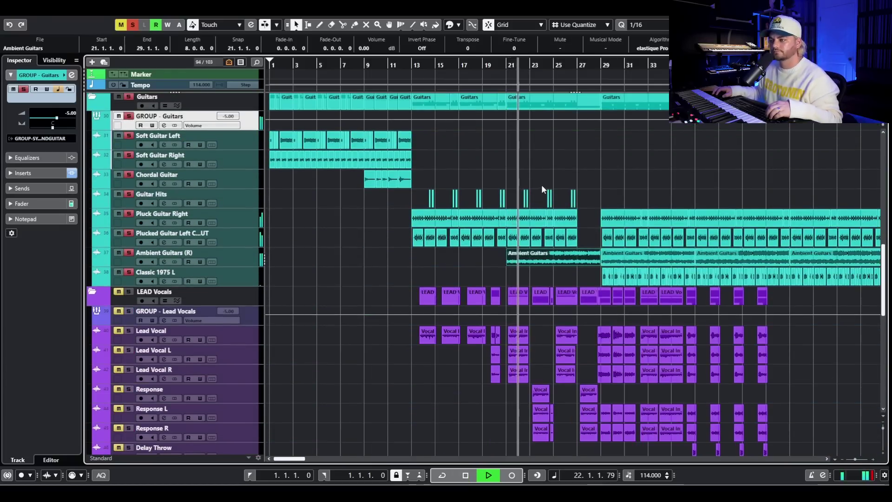
scroll(494, 172, "up", 3)
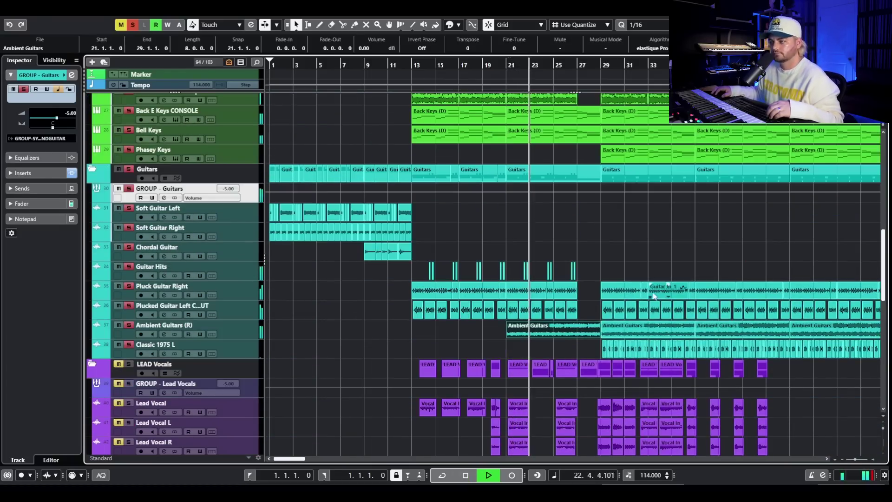
scroll(588, 255, "up", 5)
scroll(581, 273, "down", 5)
key("space")
Step: Examine the drum, synth and guitar clips around bar 21 to compare which parts play in the verse's second half
scroll(581, 239, "up", 5)
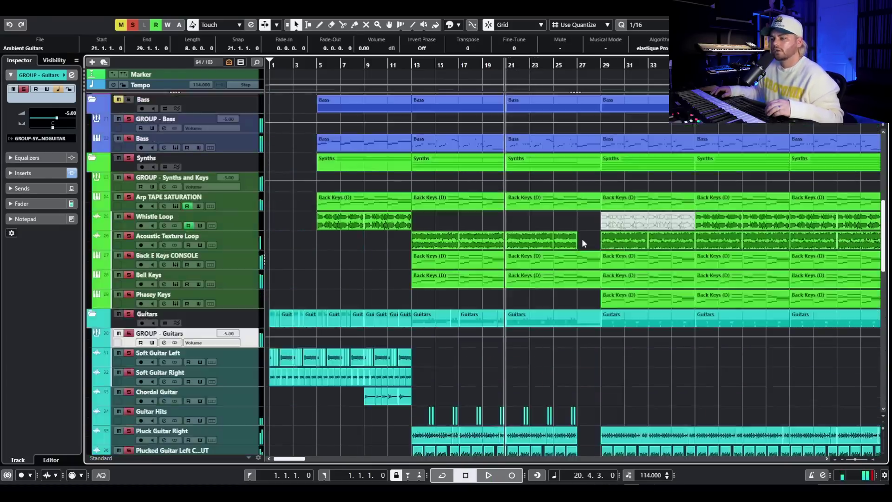
scroll(578, 227, "up", 8)
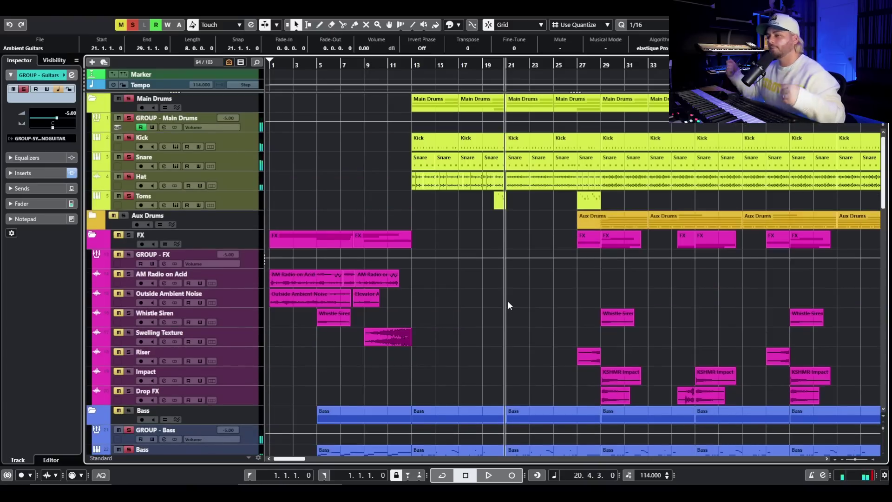
scroll(511, 293, "down", 10)
left_click(494, 352)
left_click(546, 357)
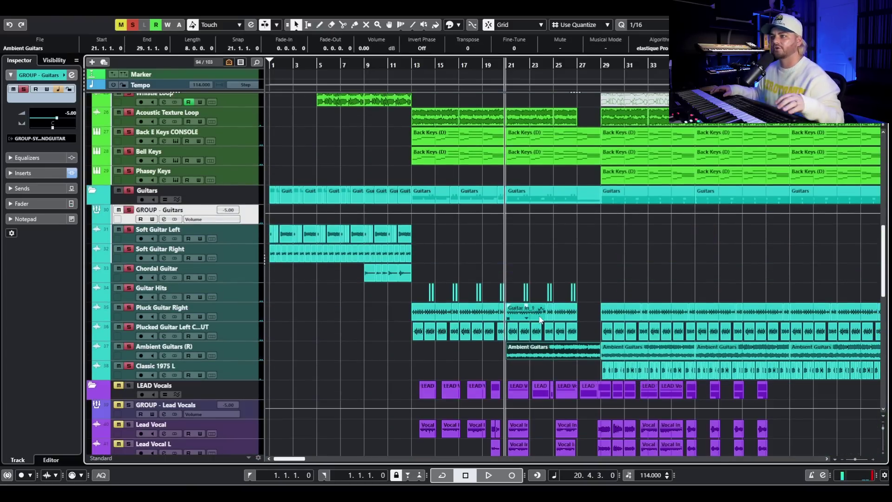
scroll(557, 302, "up", 7)
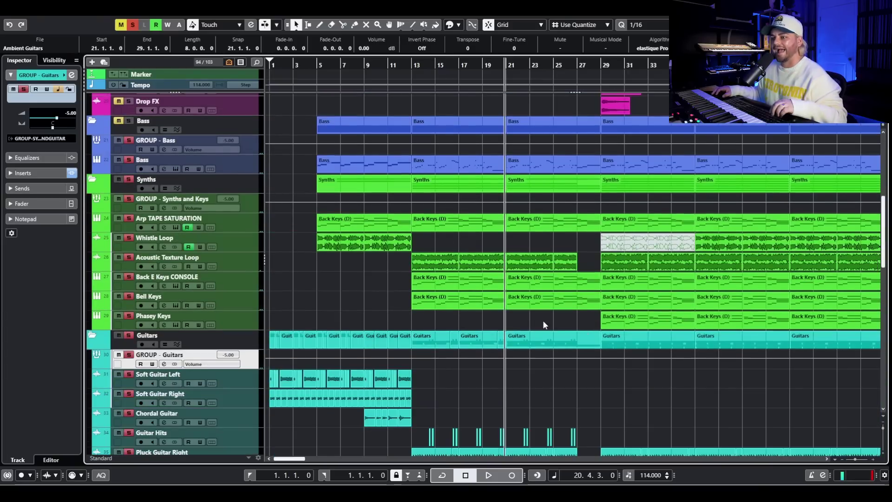
Step: Audition the transition into bar 29 from about bar 26 while viewing the drum, FX, bass and synth tracks
scroll(535, 313, "right", 6)
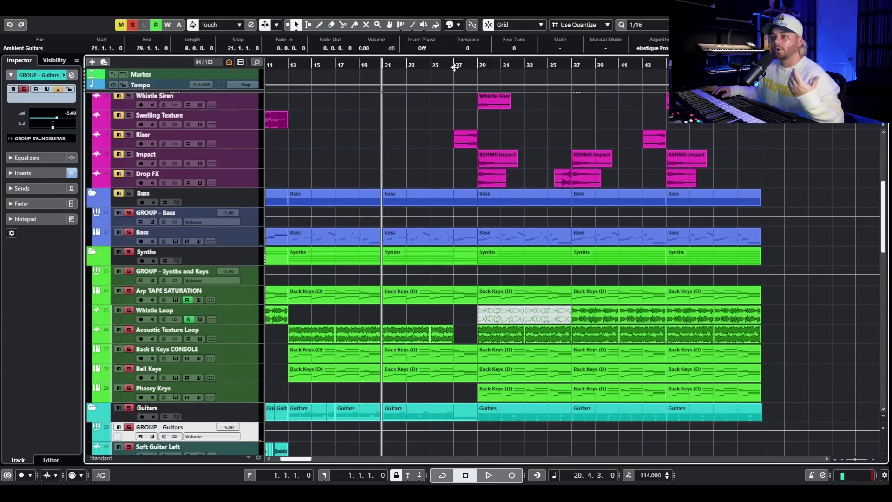
scroll(474, 141, "up", 3)
left_click(451, 67)
left_click_drag(442, 67, 442, 72)
scroll(441, 241, "up", 5)
key("space")
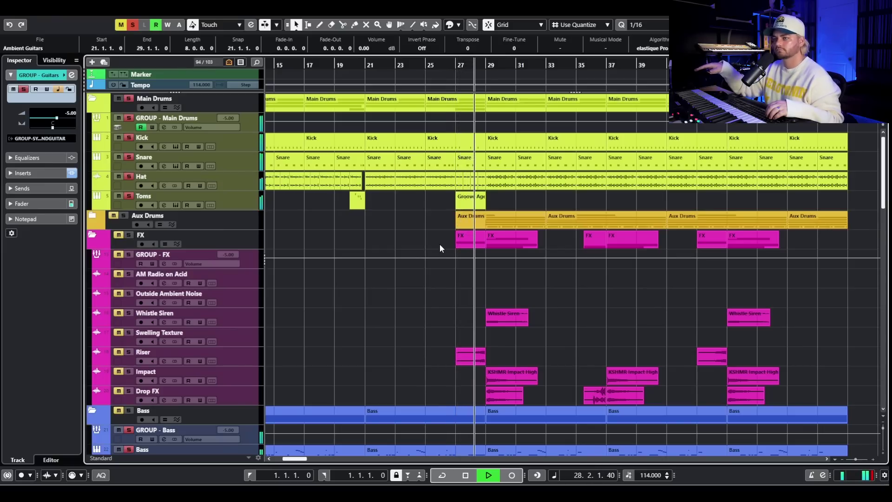
scroll(592, 325, "down", 4)
scroll(593, 326, "down", 8)
key("space")
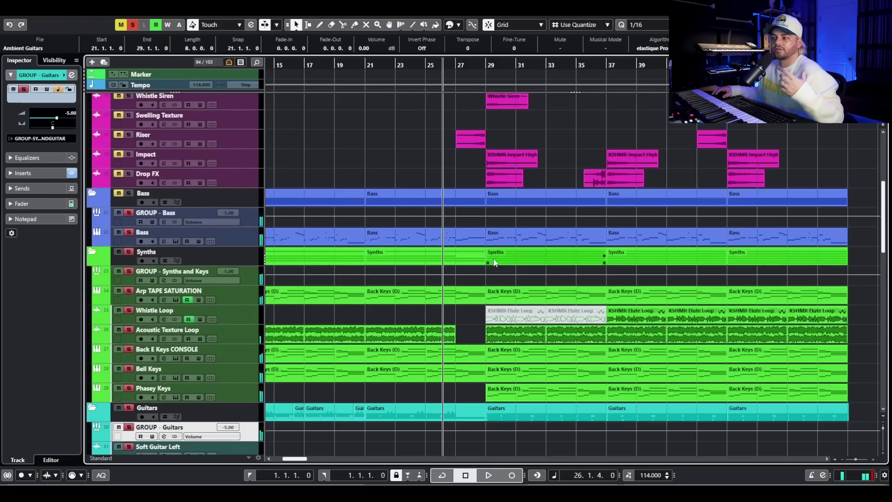
Step: Clear all solos, expand the Aux Drums folder and solo it
left_click(133, 25)
scroll(154, 211, "up", 12)
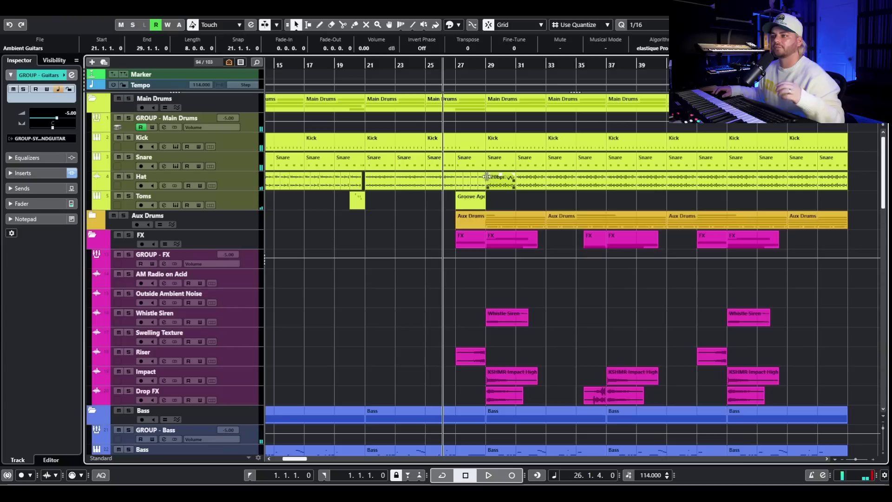
left_click(92, 216)
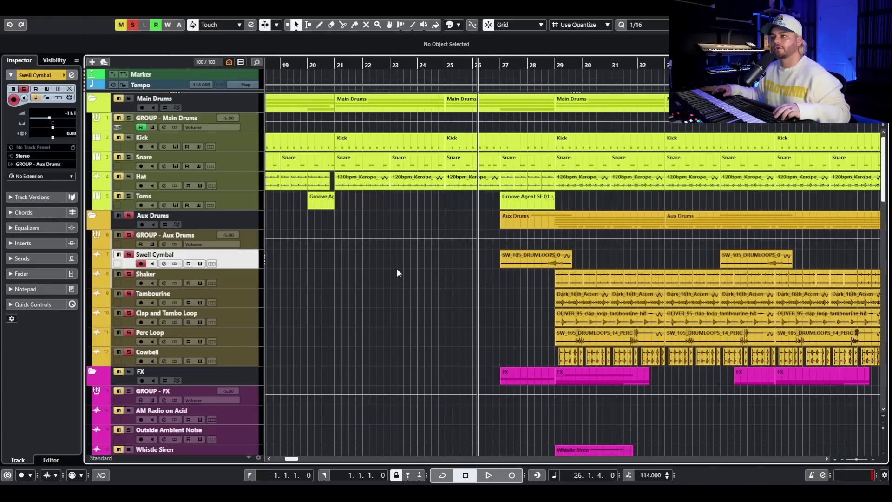
Step: Examine the Aux Drums clips from bar 27 onward, checking the Shaker, Tambourine and Cowbell tracks in turn
scroll(397, 268, "right", 4)
scroll(402, 268, "down", 5)
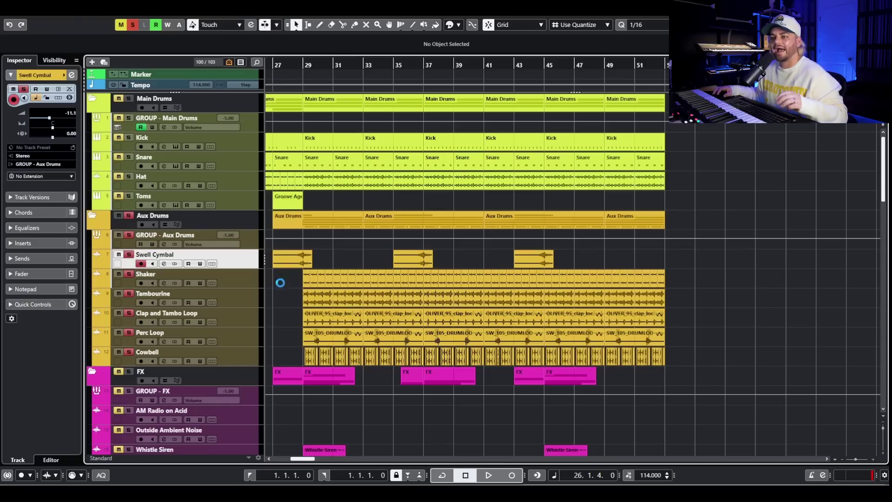
scroll(406, 315, "up", 3)
scroll(406, 315, "down", 1)
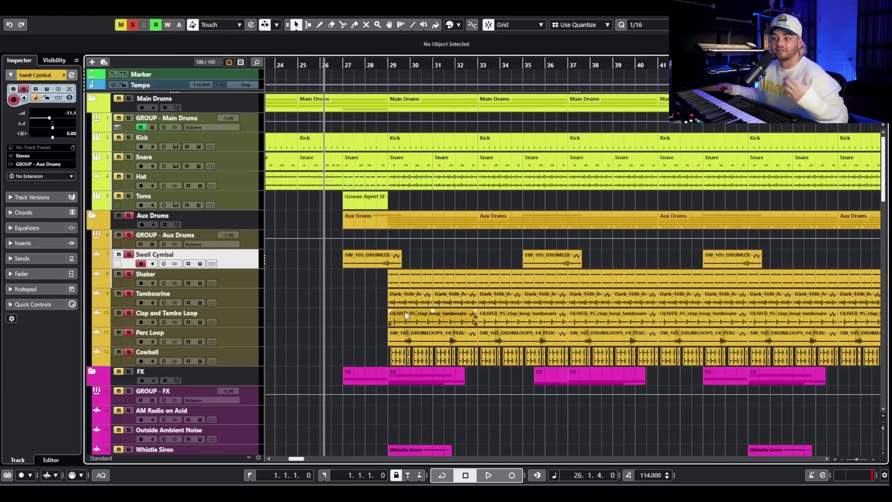
left_click(251, 278)
left_click(253, 296)
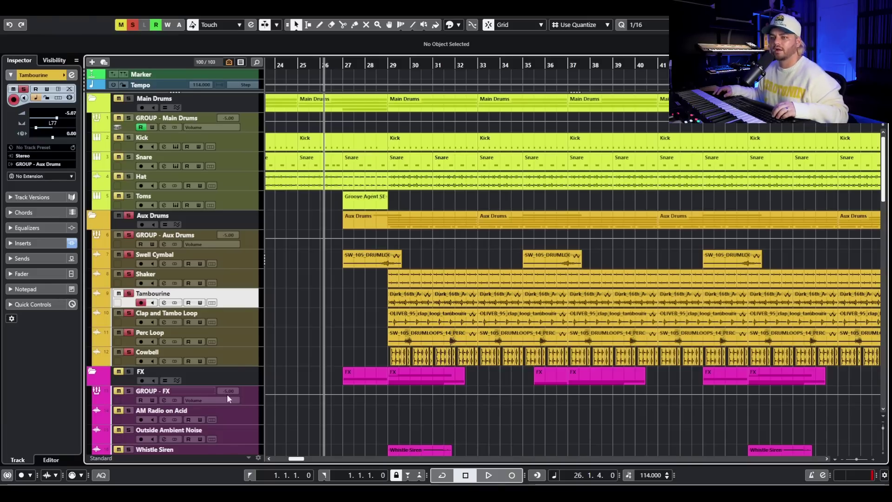
left_click(247, 361)
scroll(308, 327, "up", 3, "ctrl")
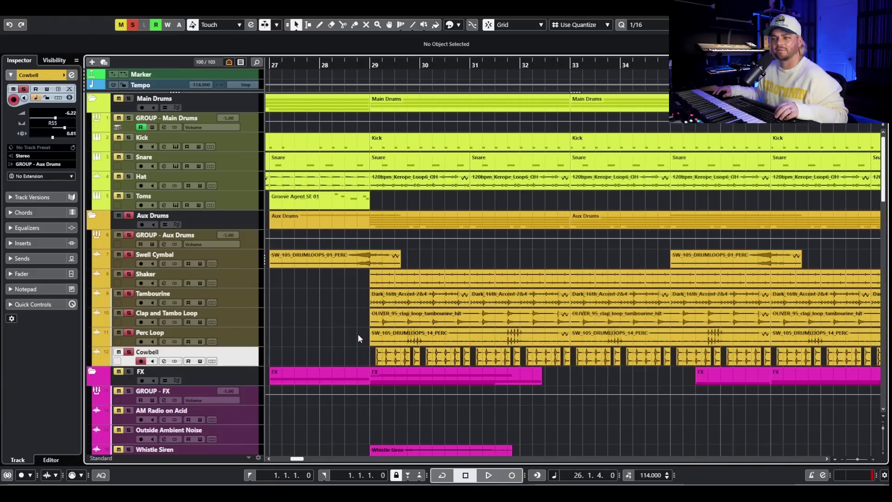
Step: Add the FX folder to the soloed tracks and select the AM Radio on Acid track
scroll(358, 333, "down", 3)
scroll(314, 198, "down", 3, "ctrl")
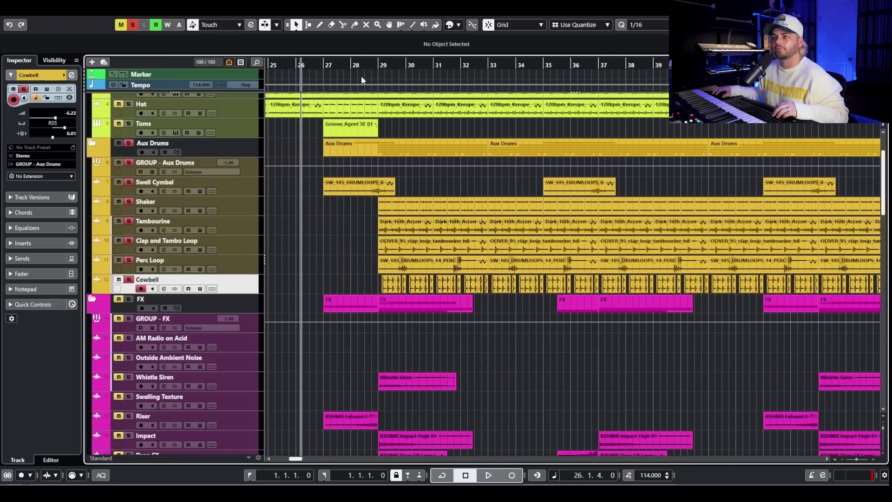
scroll(297, 310, "down", 5)
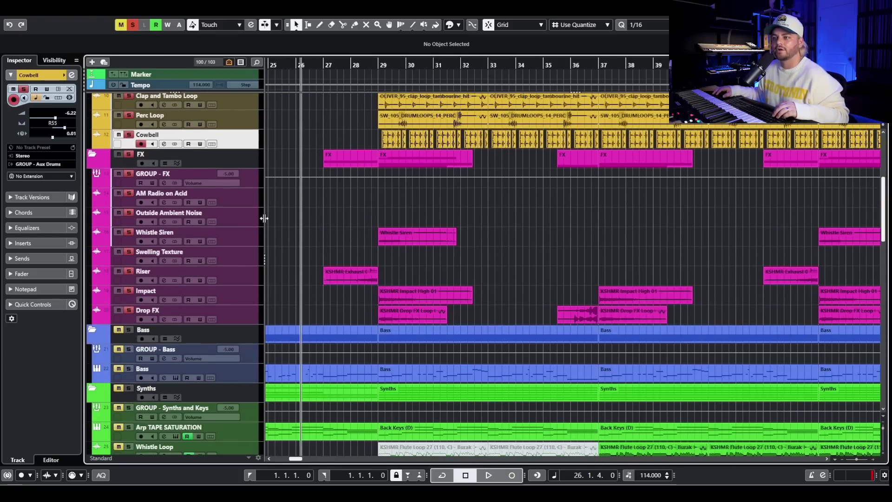
left_click(248, 200)
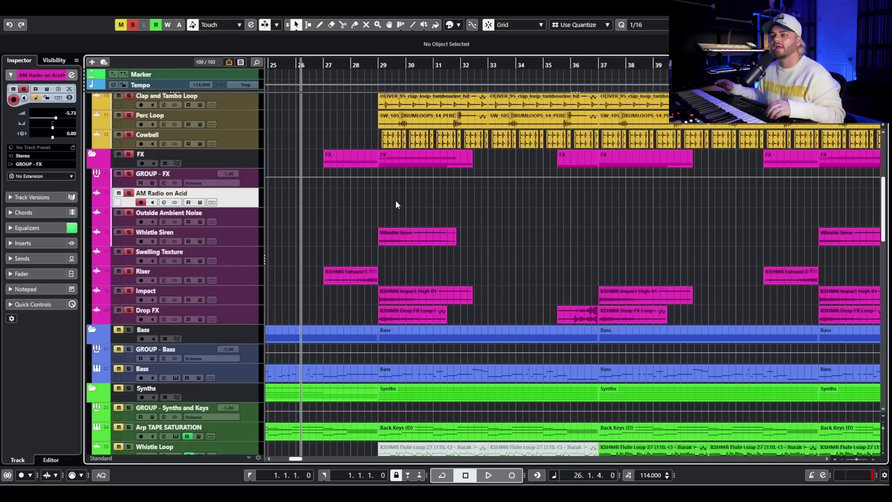
Step: Play the soloed parts from bar 26 into the chorus, briefly muting the Aux Drums folder to compare
key("space")
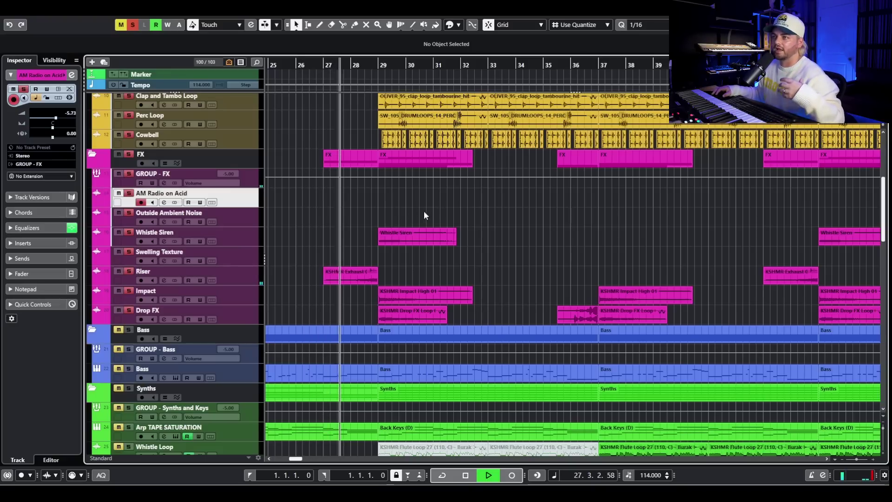
scroll(392, 219, "up", 5)
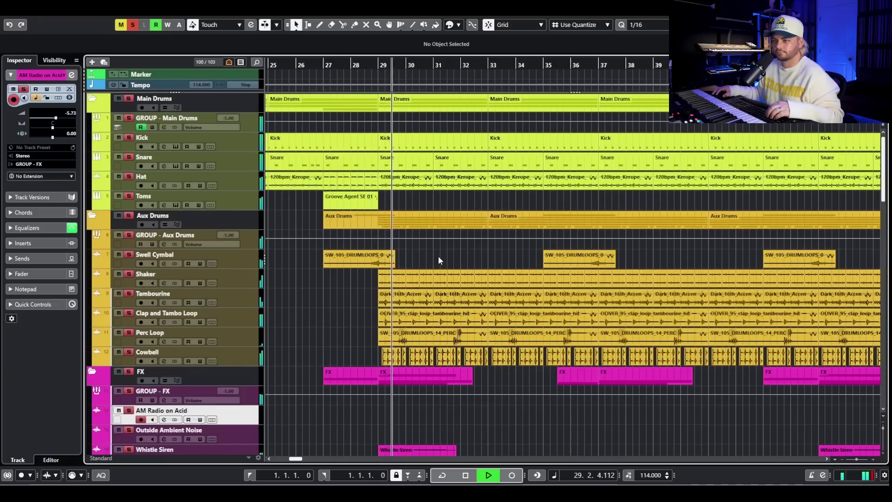
left_click(118, 216)
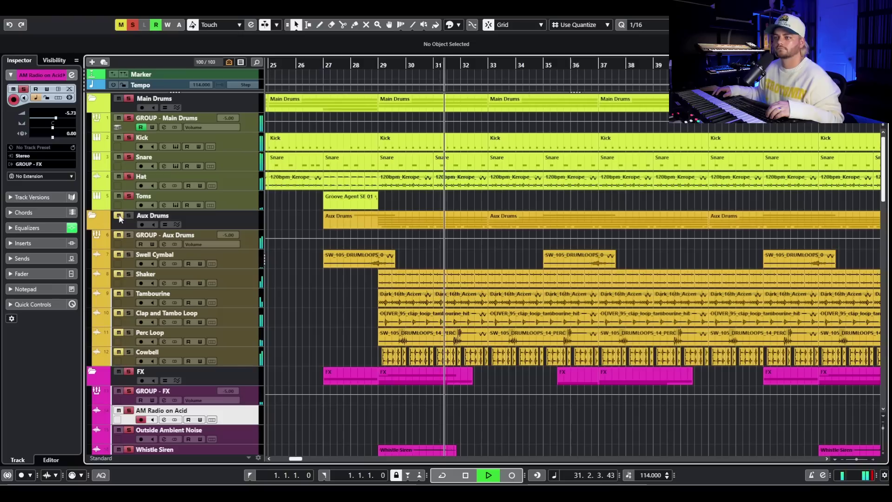
left_click(118, 214)
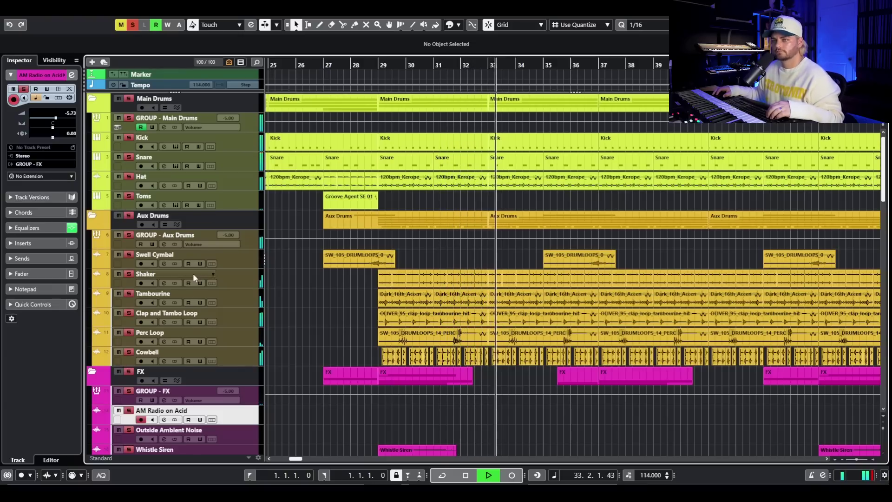
key("space")
Step: Select the Shaker track and inspect the aux percussion and FX clips across the chorus
left_click(250, 280)
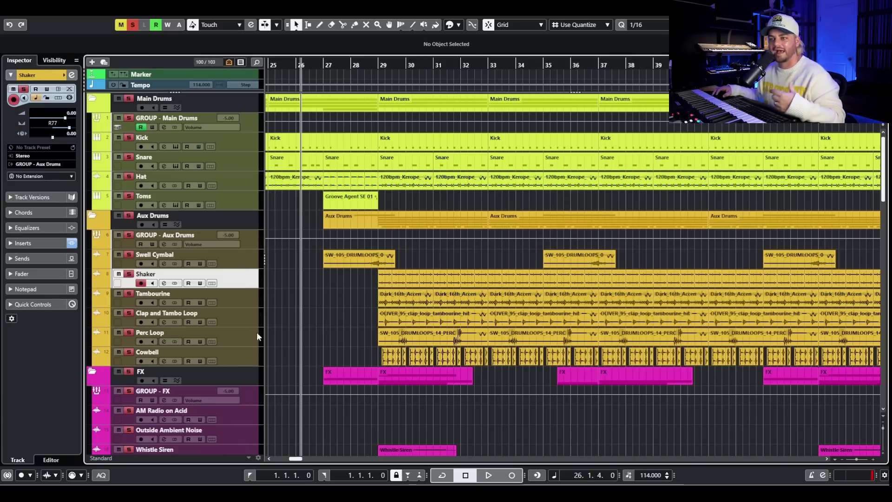
scroll(371, 267, "down", 3)
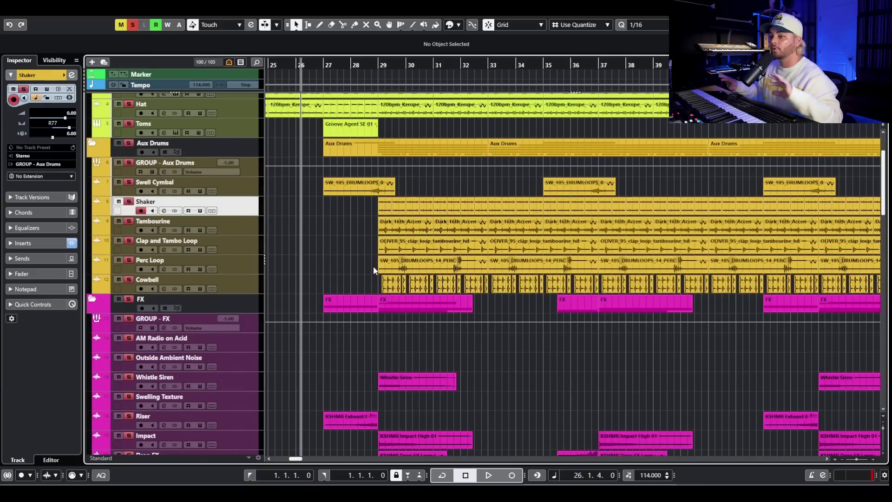
scroll(493, 342, "down", 3)
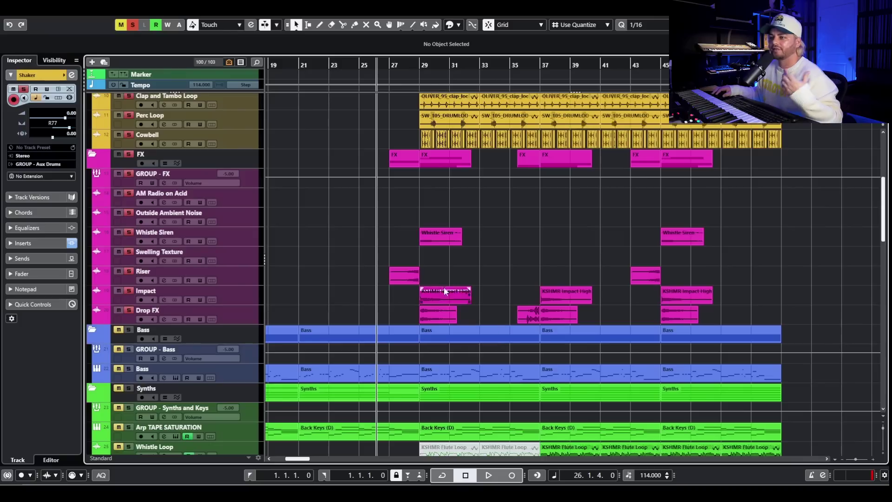
Step: Add the Bass folder to the soloed tracks and open the chorus Bass clip at bar 29 in the note editor
left_click_drag(414, 66, 414, 71)
scroll(386, 207, "down", 2)
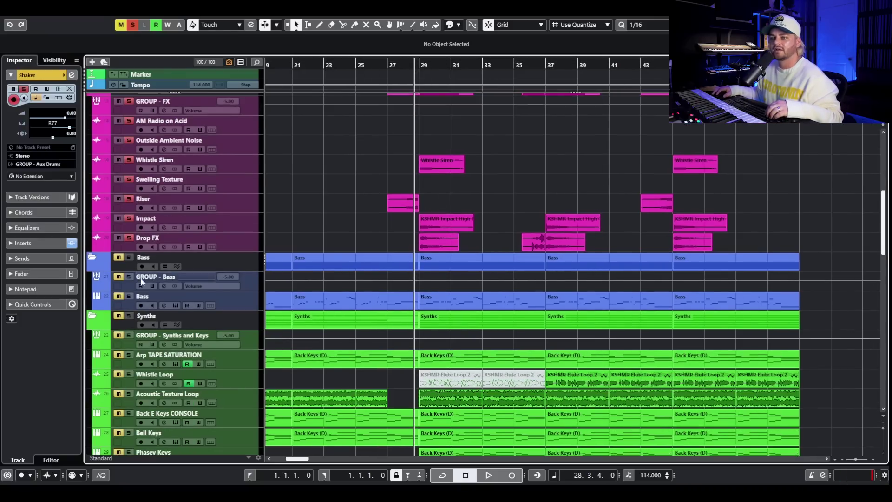
left_click(503, 310)
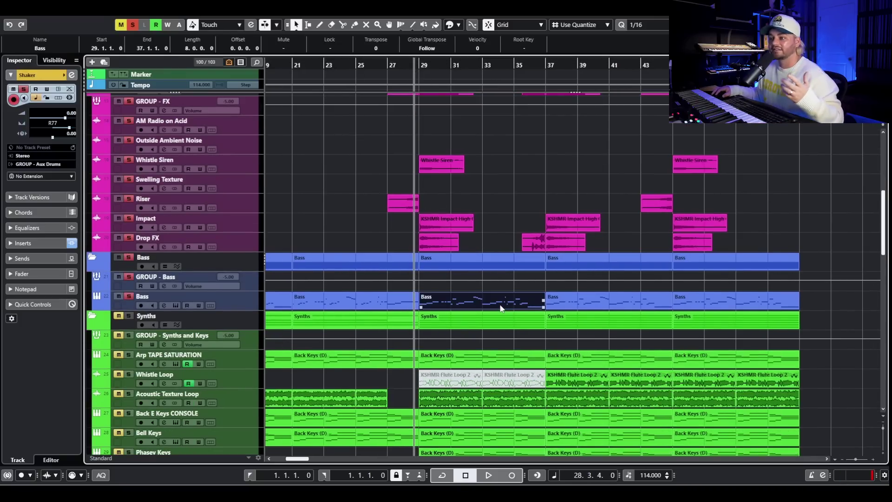
double_click(501, 308)
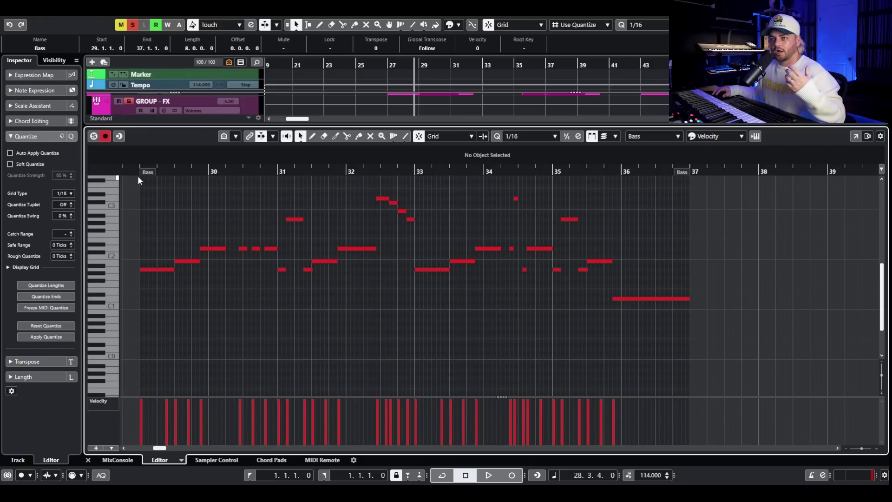
Step: Play the chorus bass line from the start of its clip, stop partway, and close the note editor
left_click(137, 174)
key("space")
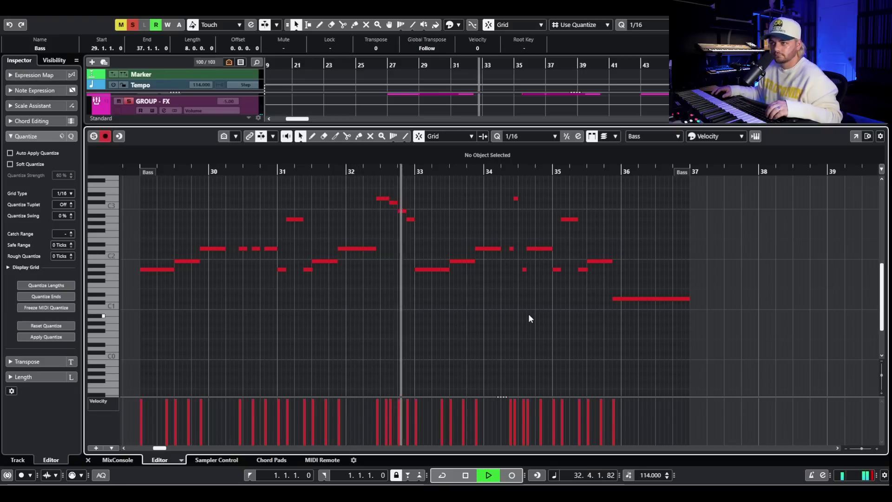
key("space")
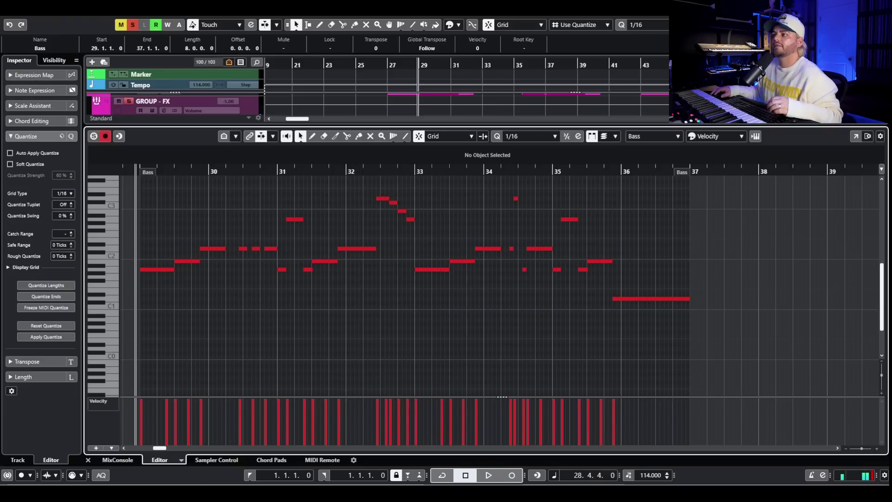
key("ctrl+e")
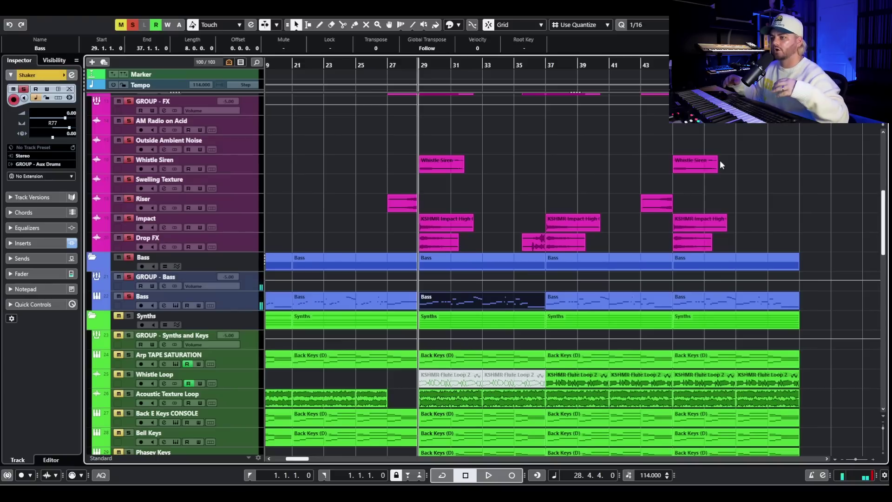
Step: Add the Synths folder to the soloed tracks, select Phasey Keys, and play the start of the chorus
scroll(644, 293, "down", 5)
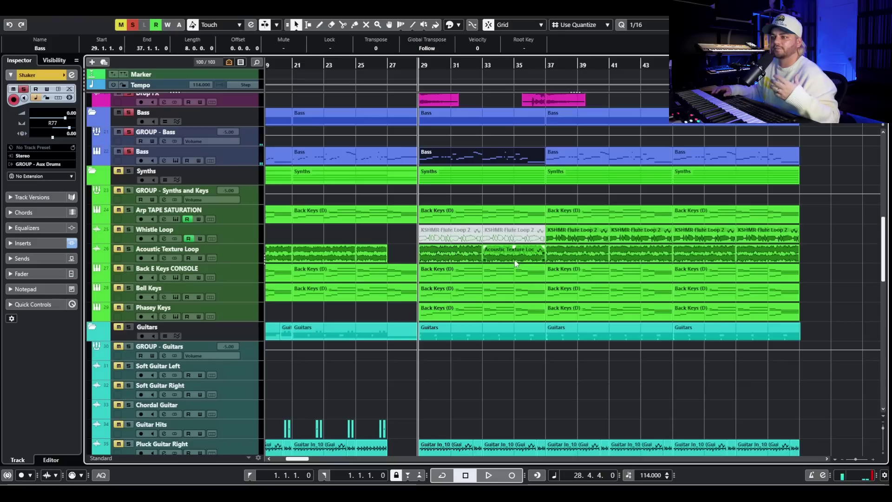
left_click(128, 171)
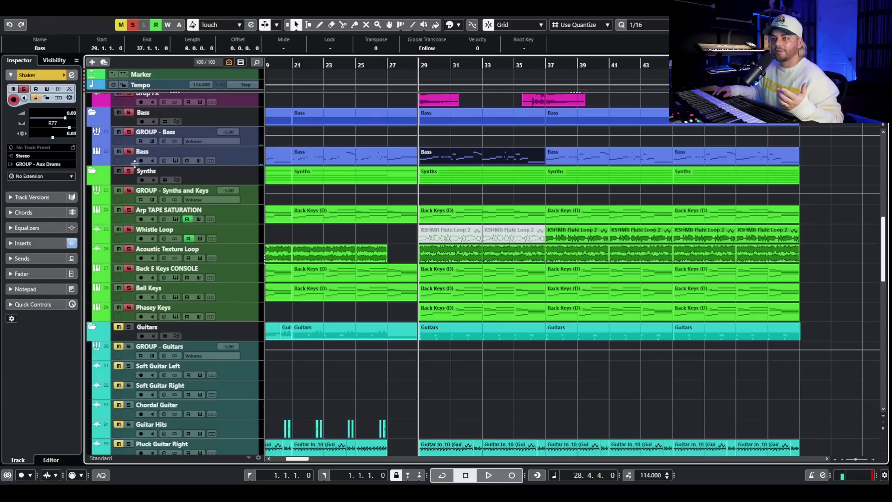
left_click(129, 170)
left_click(175, 315)
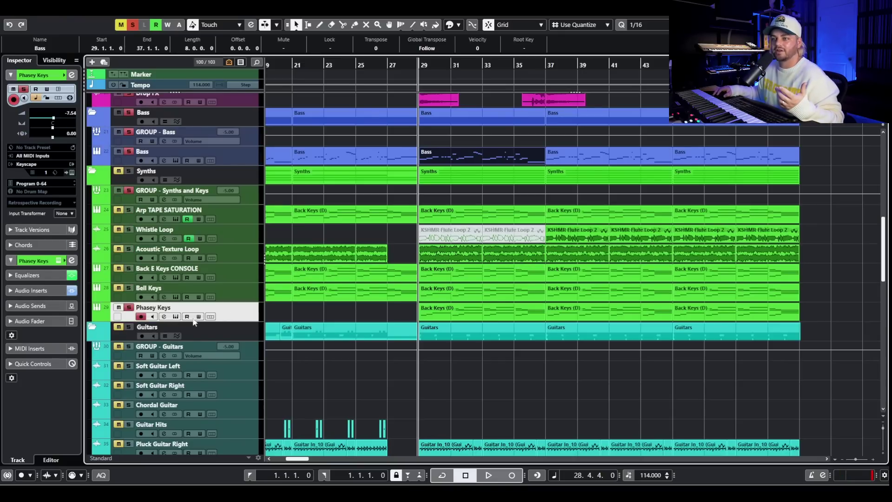
key("space")
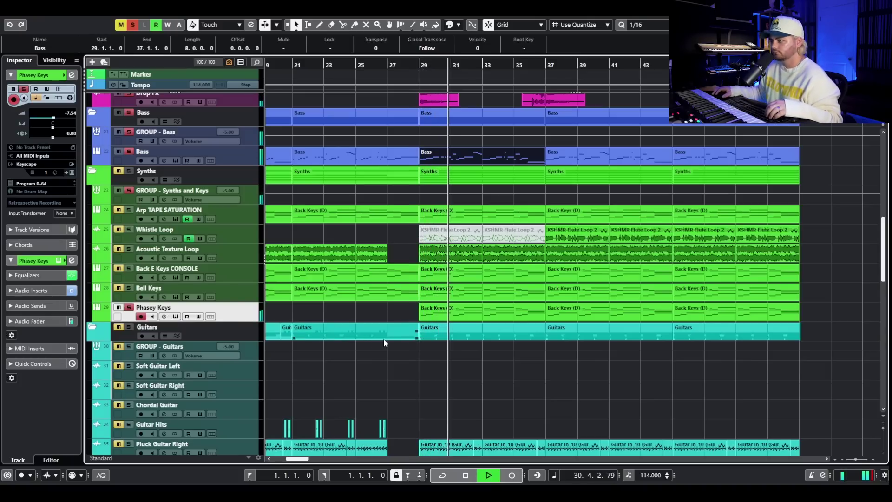
key("space")
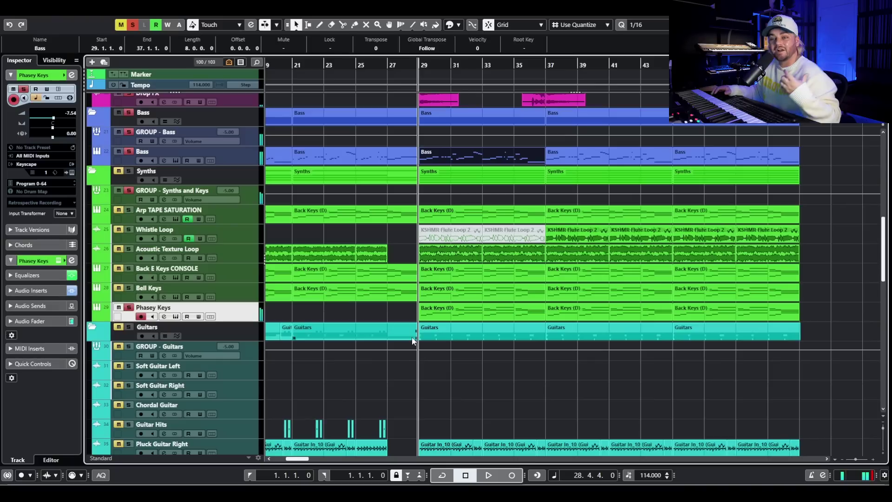
Step: Inspect the chorus synth layers, checking the Whistle Loop, Acoustic Texture Loop, Back E Keys CONSOLE and Bell Keys tracks in turn
left_click(426, 259)
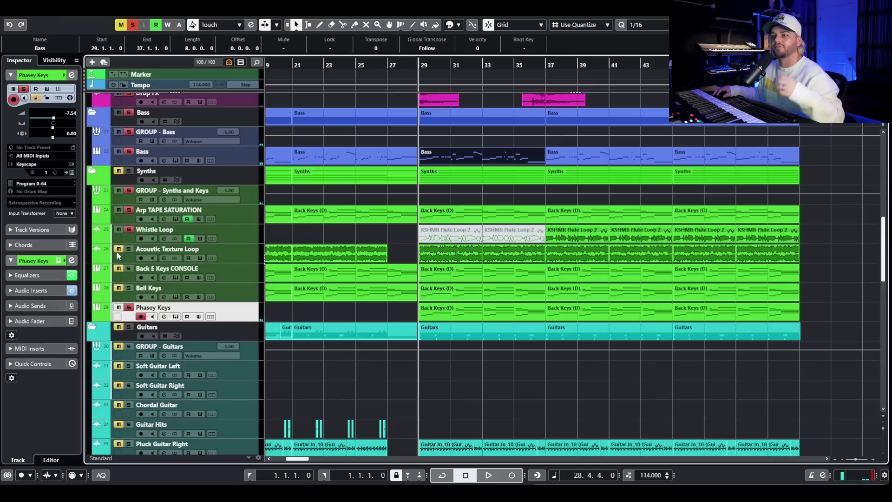
left_click(129, 229)
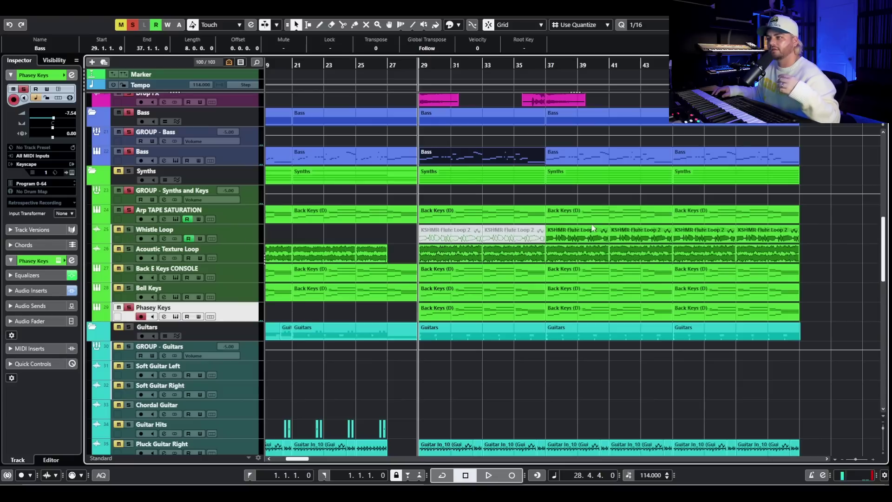
left_click(230, 253)
left_click(232, 278)
left_click(244, 301)
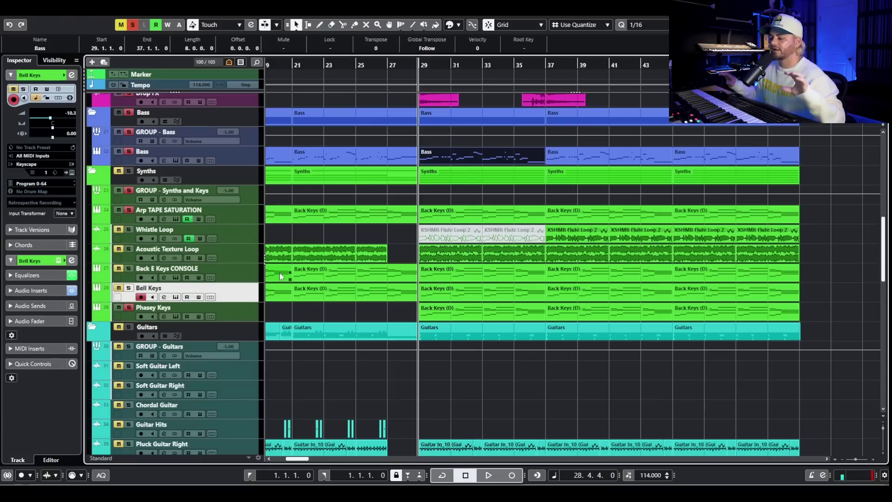
Step: Add the Guitars folder to the soloed tracks and inspect the Ambient Guitars clip at bar 29 and the Classic 1975 L track
scroll(418, 302, "down", 5)
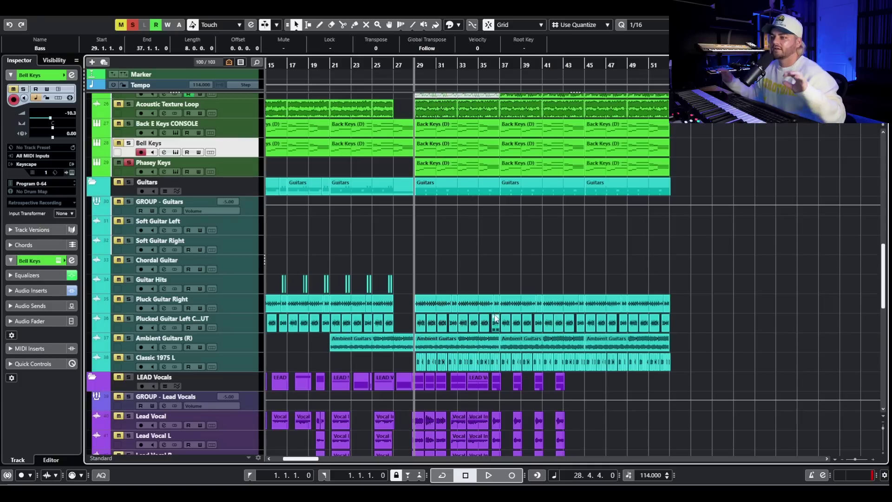
left_click(129, 182)
key("h")
left_click_drag(422, 279, 640, 332)
left_click(441, 339)
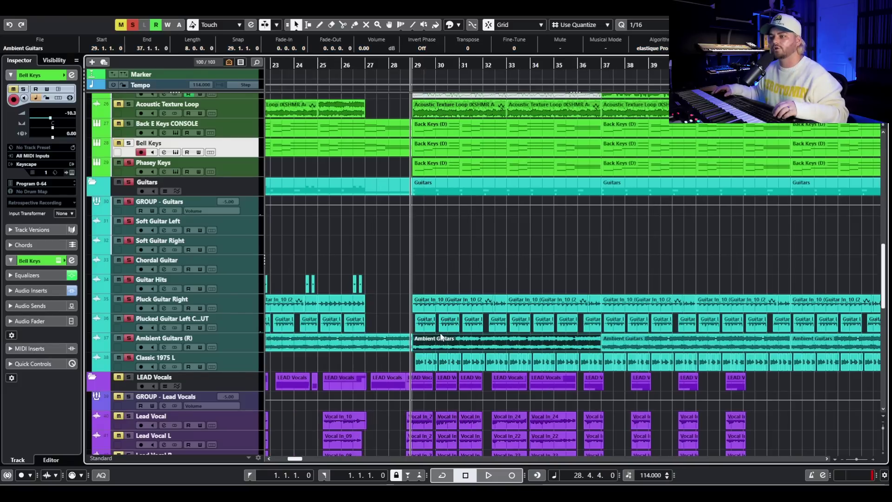
left_click(250, 366)
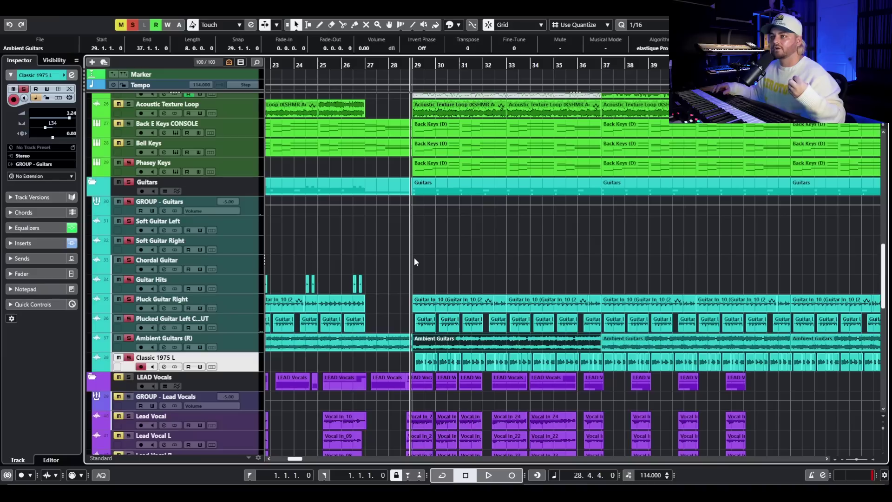
Step: Play the soloed chorus from just before bar 29 while reviewing the tracks from Main Drums down to LEAD Vocals
scroll(251, 252, "up", 3)
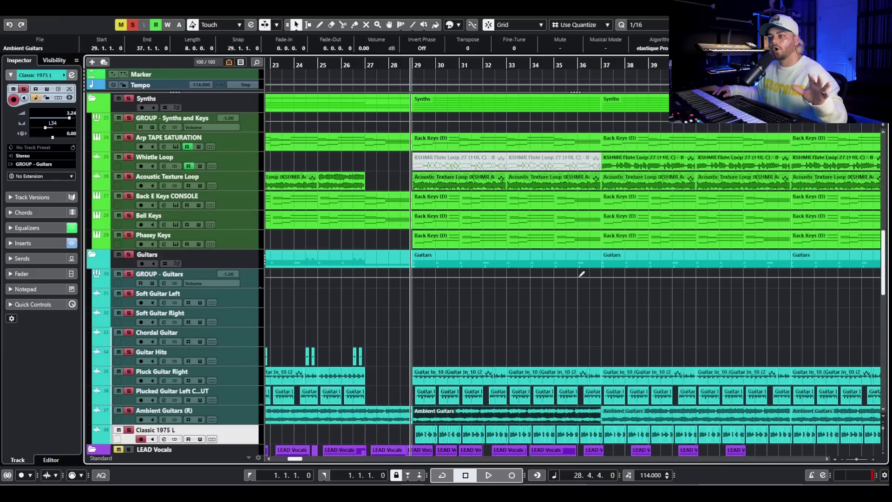
scroll(561, 255, "down", 6)
scroll(556, 268, "up", 20)
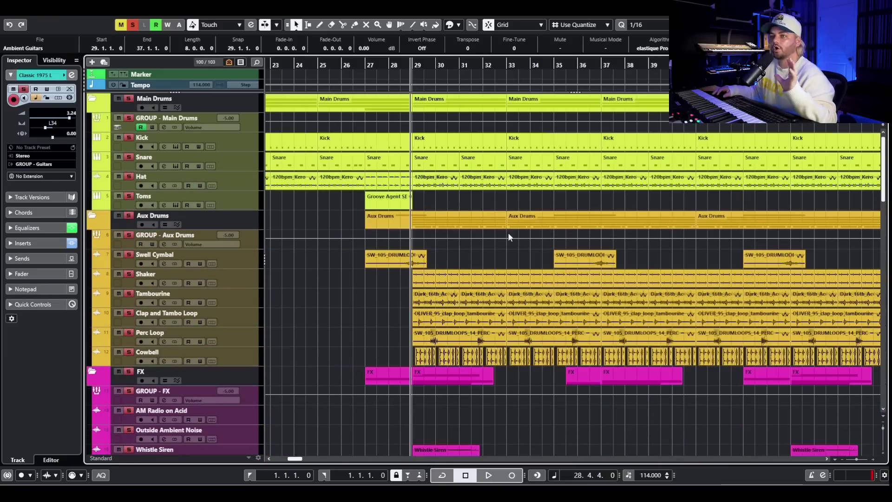
scroll(656, 278, "down", 13)
scroll(656, 274, "down", 9)
scroll(658, 265, "up", 20)
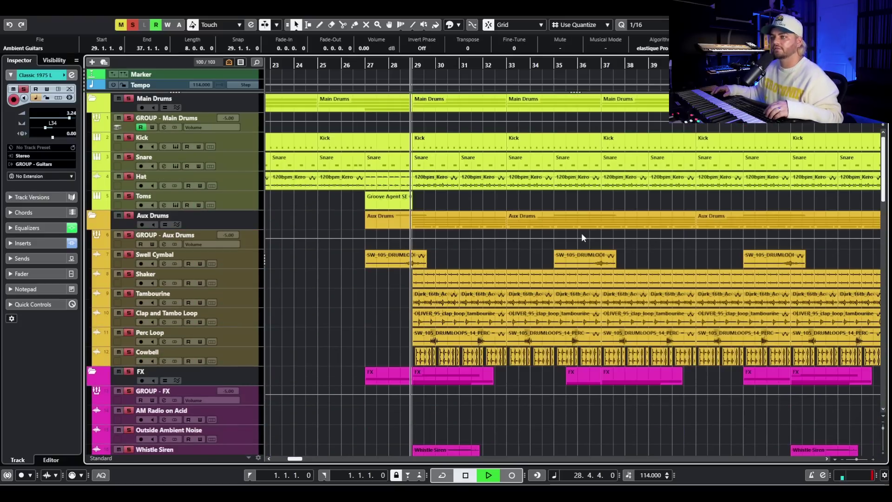
scroll(575, 276, "down", 3)
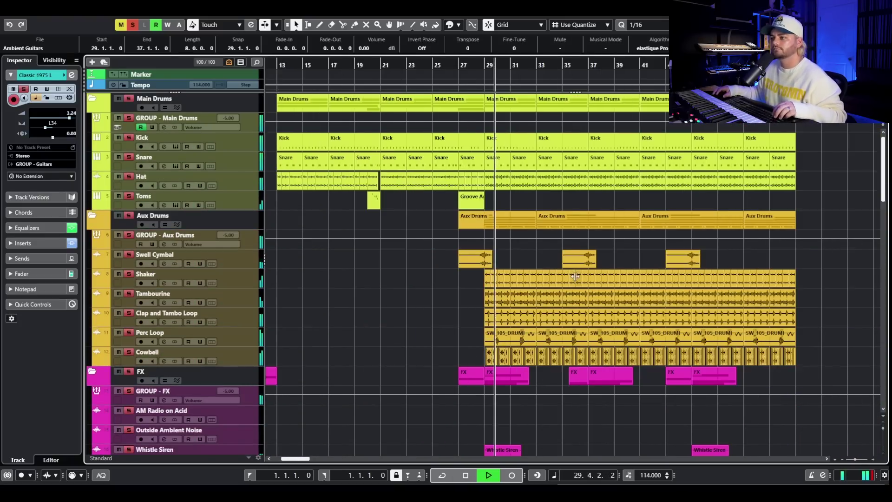
scroll(574, 272, "down", 20)
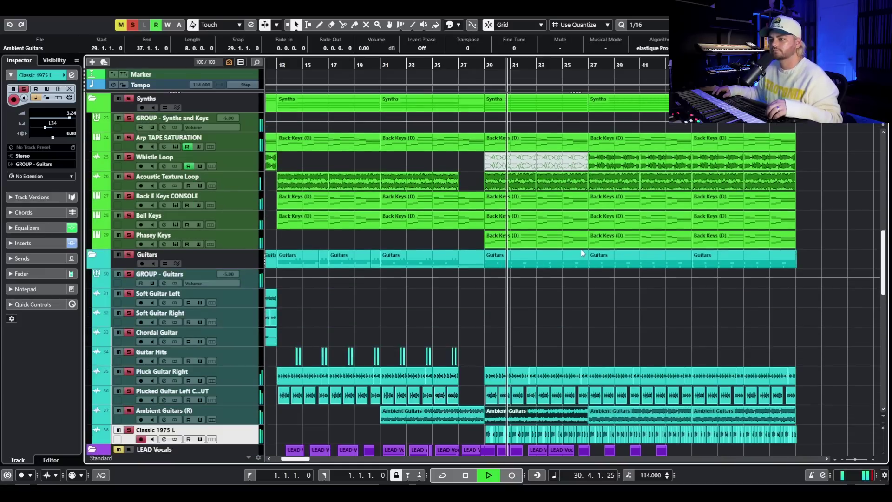
scroll(581, 249, "down", 8)
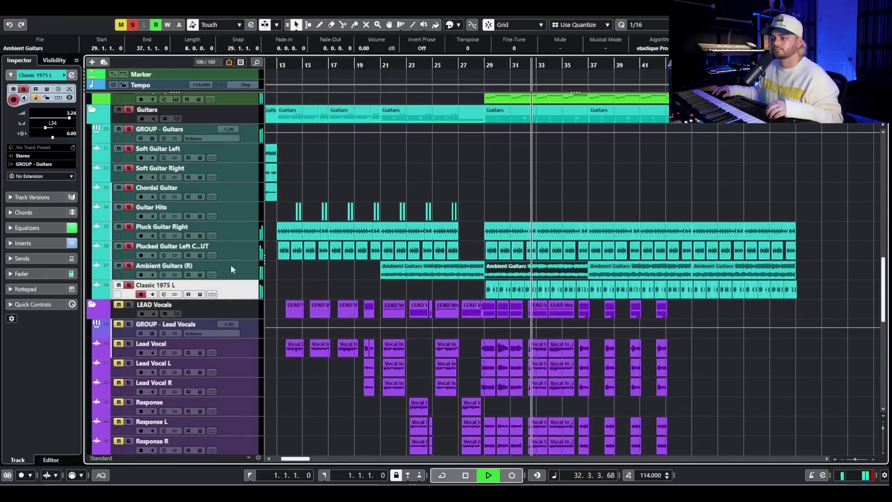
key("space")
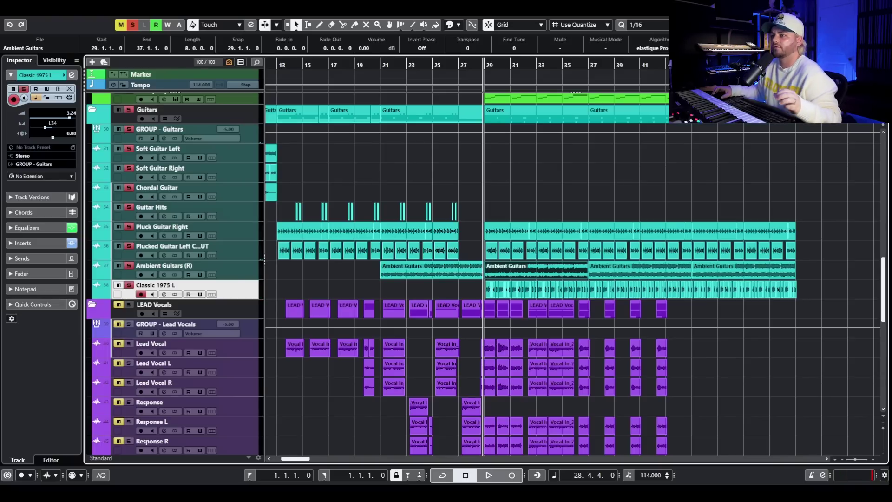
Step: Examine the synth, guitar and lead vocal layers across the verse and chorus, clearing the Ambient Guitars clip selection
scroll(497, 268, "up", 5)
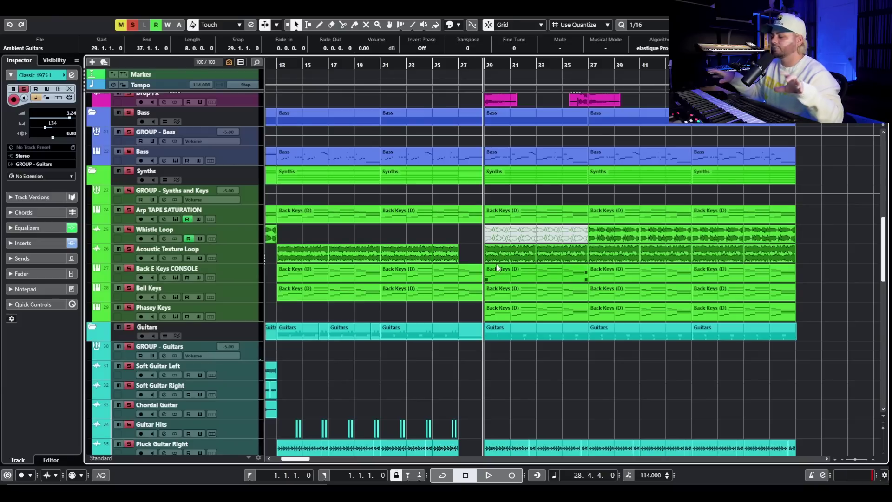
scroll(485, 362, "down", 3)
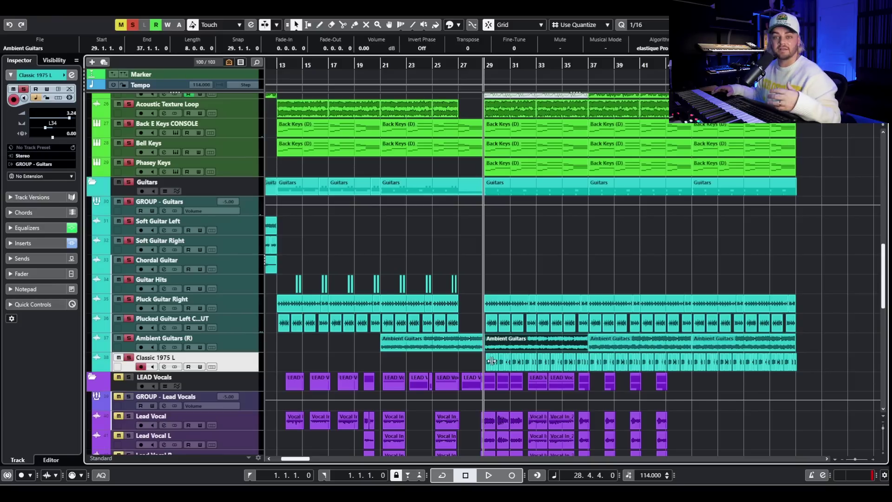
scroll(569, 281, "down", 3)
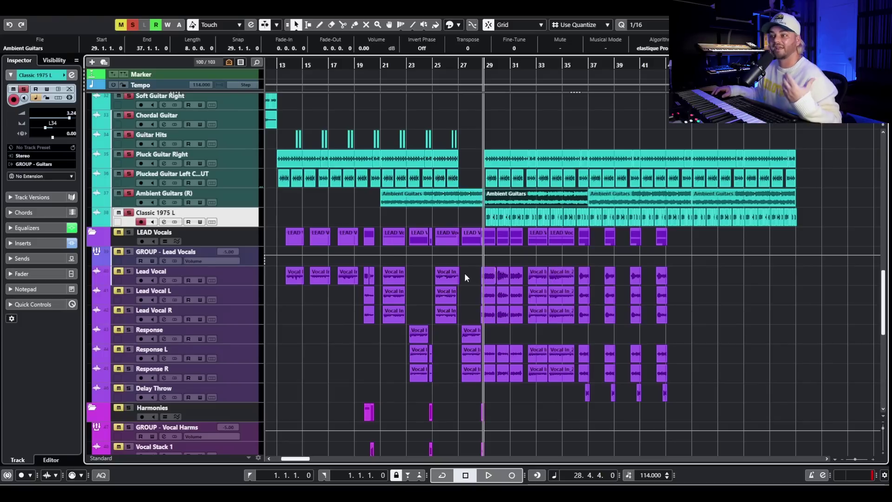
scroll(553, 273, "up", 4)
scroll(553, 273, "up", 3)
scroll(526, 351, "down", 3)
left_click(526, 351)
scroll(646, 207, "up", 2)
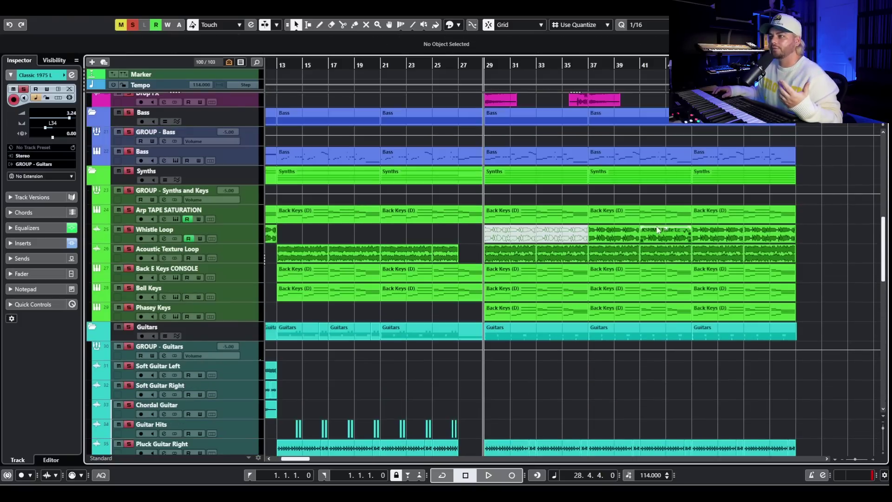
Step: Isolate the Whistle Loop among the synths and play its KSHMR Flute Loop 27 clip from just before bar 37
scroll(627, 212, "up", 2)
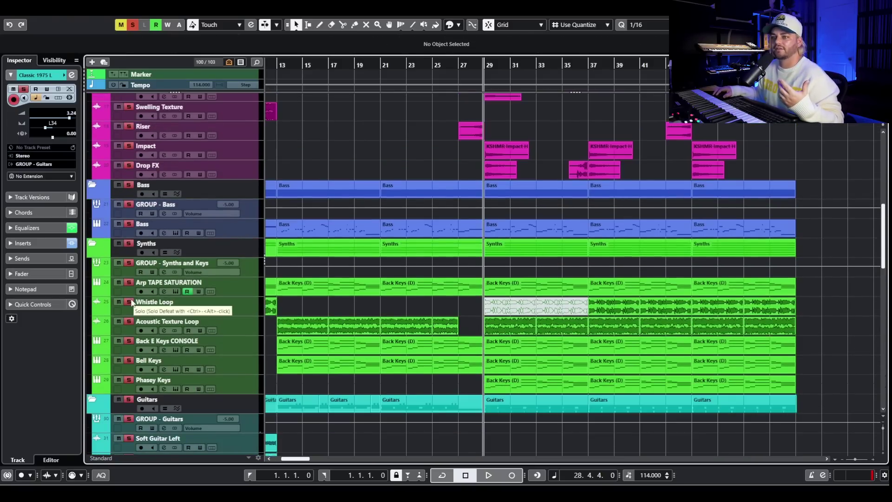
left_click(119, 243)
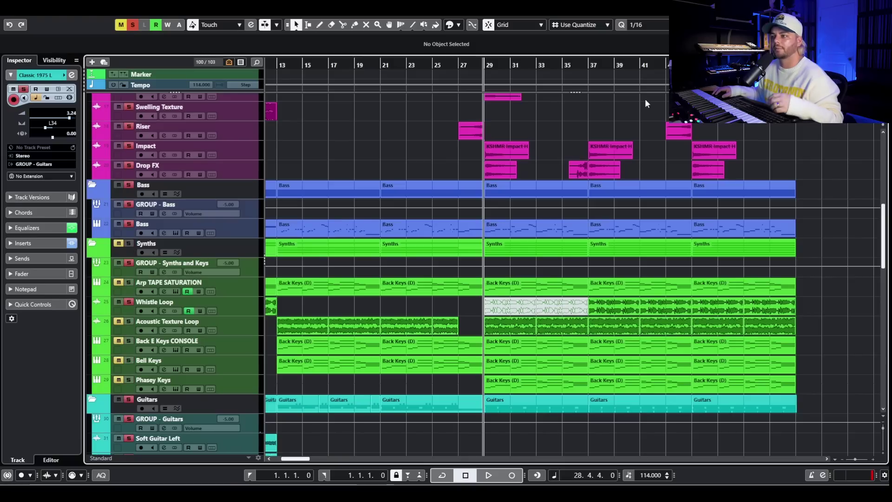
left_click_drag(583, 65, 599, 130)
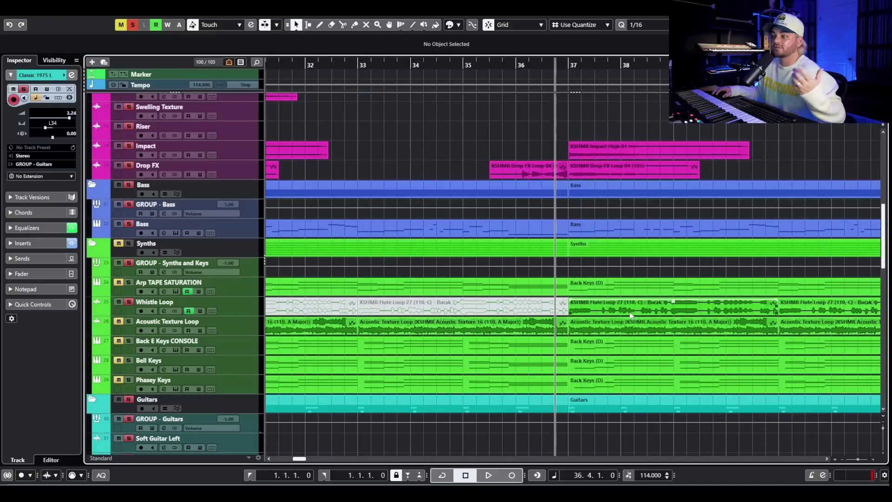
left_click(629, 303)
key("g")
key("g")
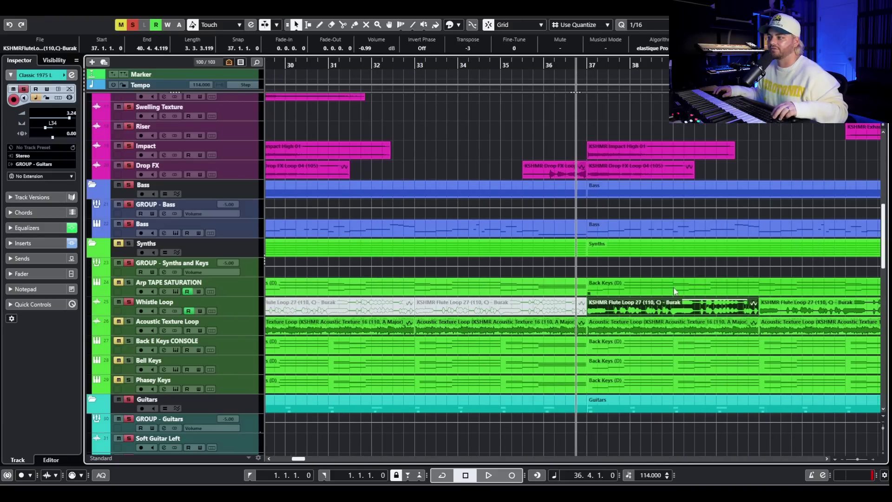
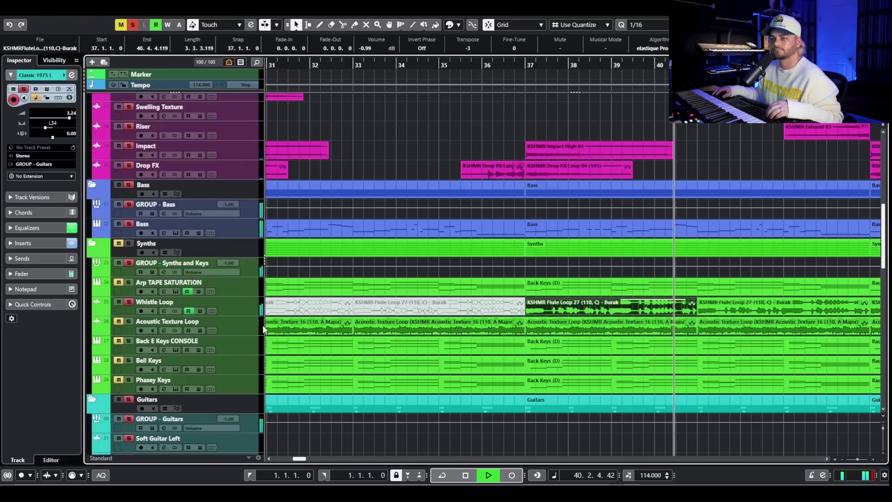
left_click(218, 304)
key("space")
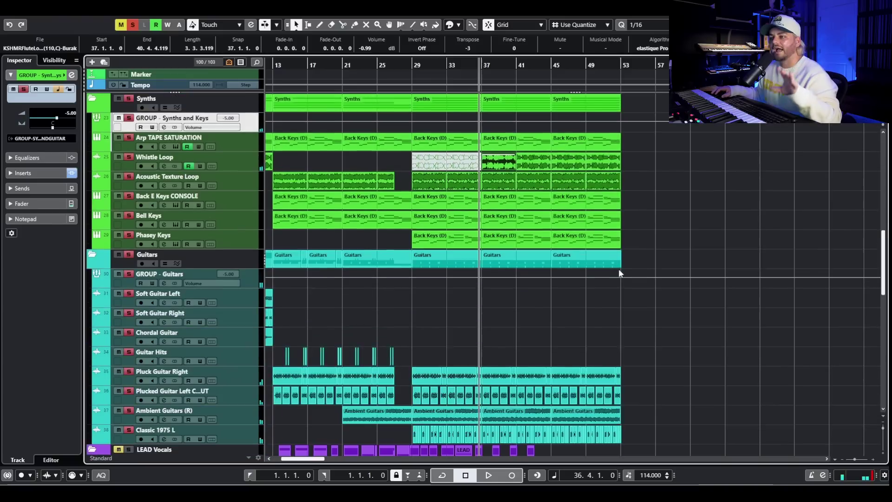
Step: Clear all soloed tracks and bring the intro of the bass, synth and guitar tracks into view
scroll(620, 268, "down", 10)
scroll(416, 271, "up", 10)
scroll(383, 301, "up", 8)
scroll(384, 295, "up", 5)
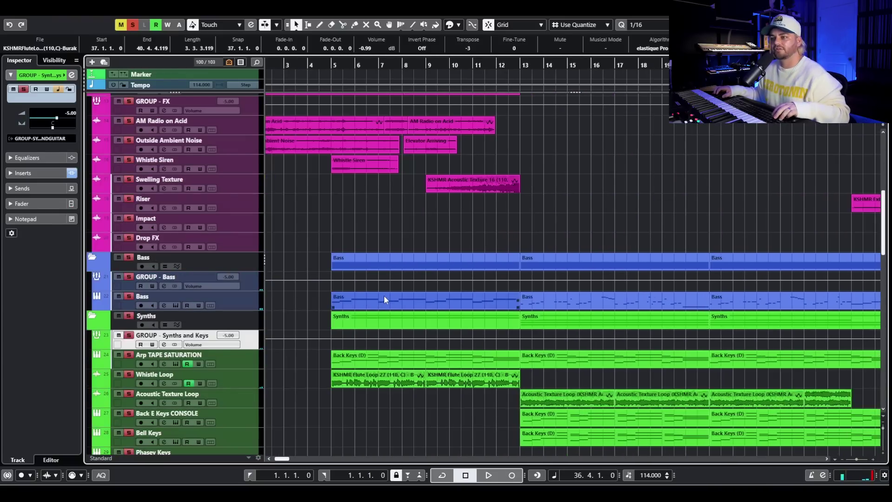
scroll(384, 294, "left", 2)
left_click(451, 226)
scroll(451, 225, "down", 5)
scroll(450, 226, "down", 5)
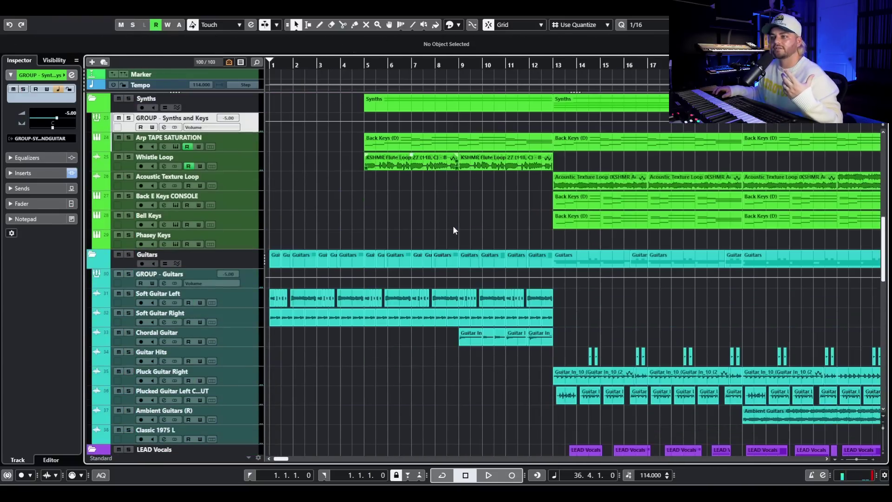
scroll(450, 219, "up", 8)
scroll(438, 225, "down", 4)
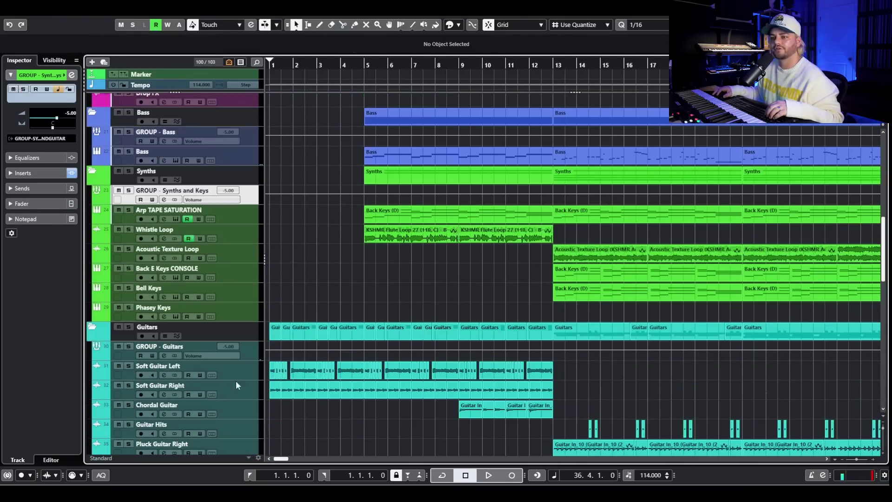
Step: Solo the Guitars folder and play the soft guitars from the start of the song
left_click(129, 326)
key("h")
key("space")
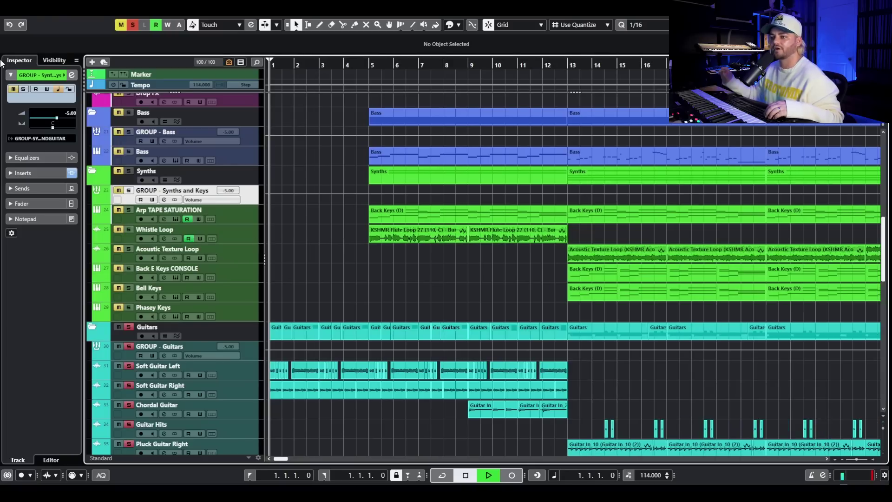
scroll(430, 356, "down", 5)
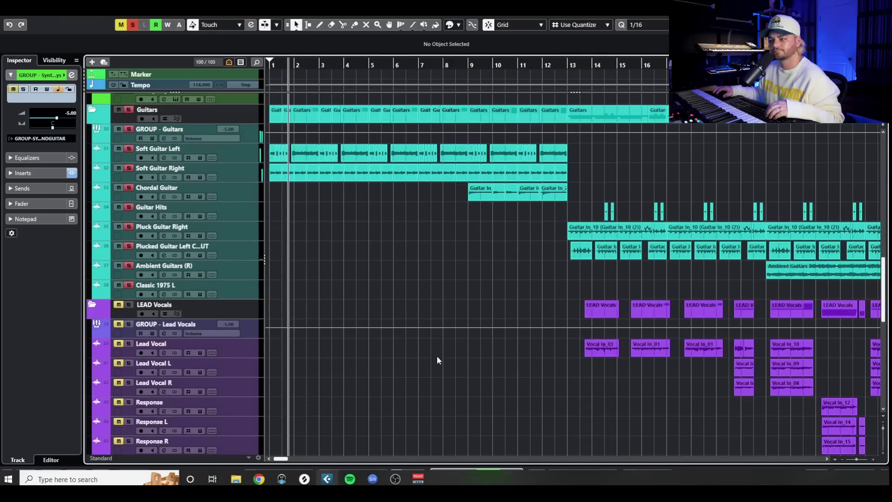
key("space")
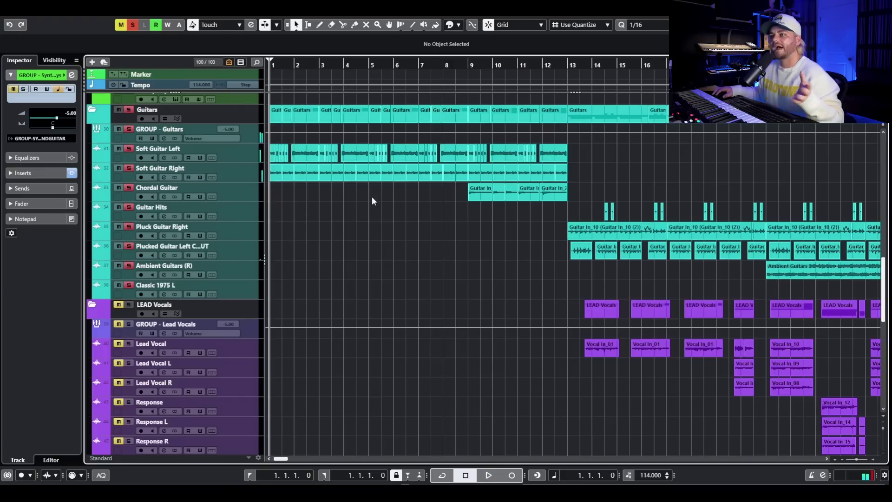
Step: Select the Chordal Guitar track and play the soloed guitars from just before bar 9
left_click(466, 65)
left_click(228, 191)
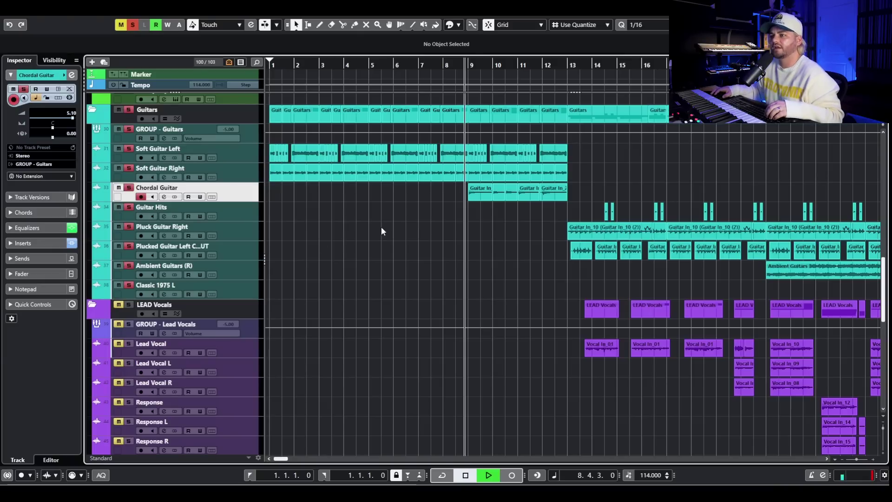
scroll(394, 222, "up", 5)
scroll(397, 226, "down", 2)
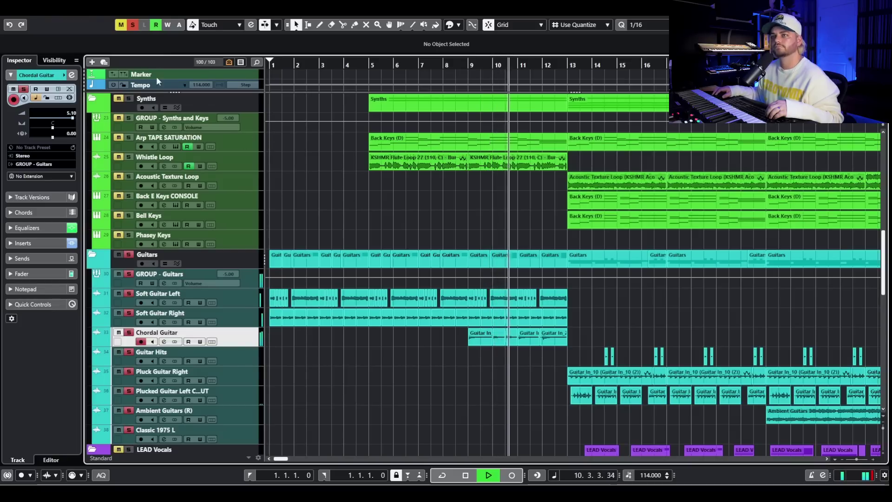
key("space")
Step: Replace the guitar solo with Arp TAPE SATURATION and Whistle Loop, select the Chordal Guitar clips, and play from bar 5
left_click(133, 24)
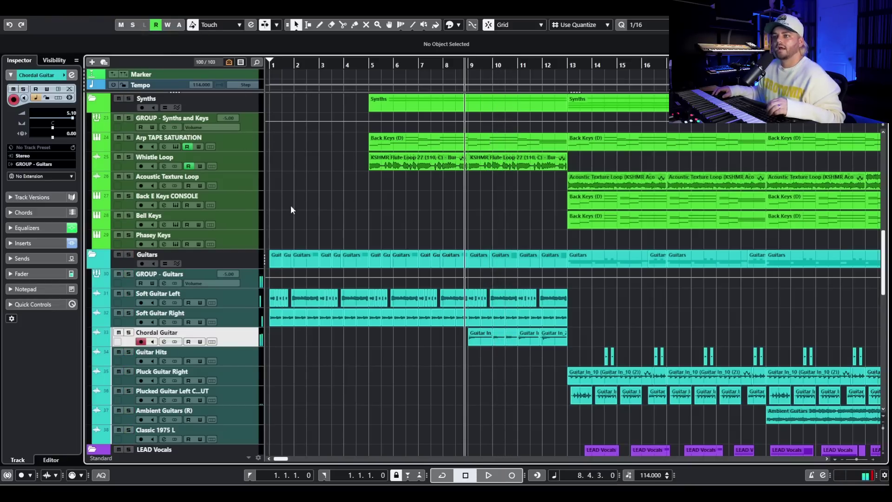
left_click(128, 138)
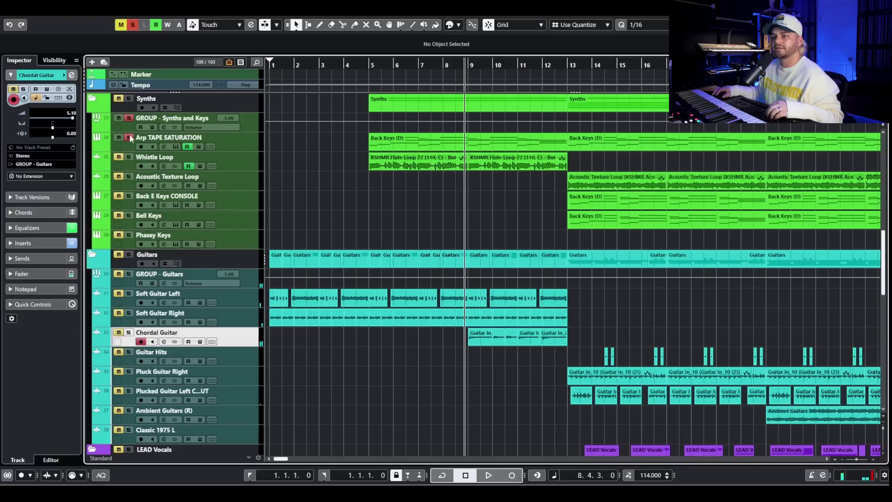
left_click(367, 70)
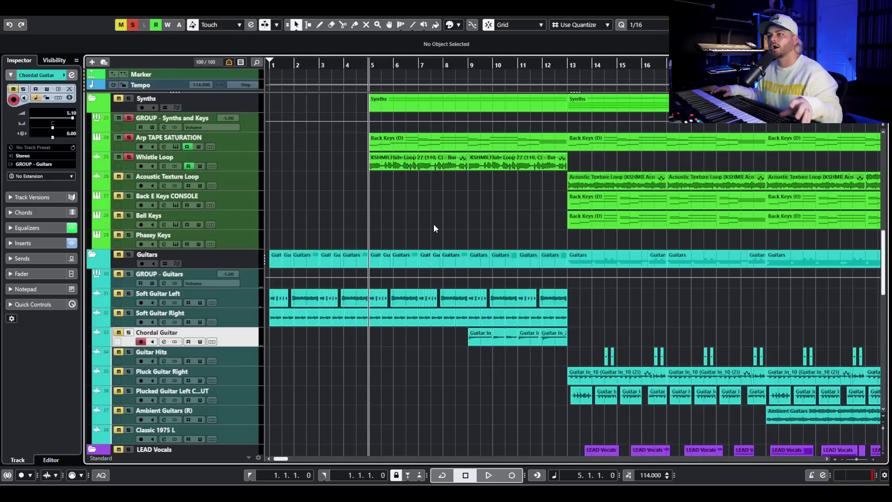
left_click_drag(401, 207, 534, 135)
left_click(563, 359)
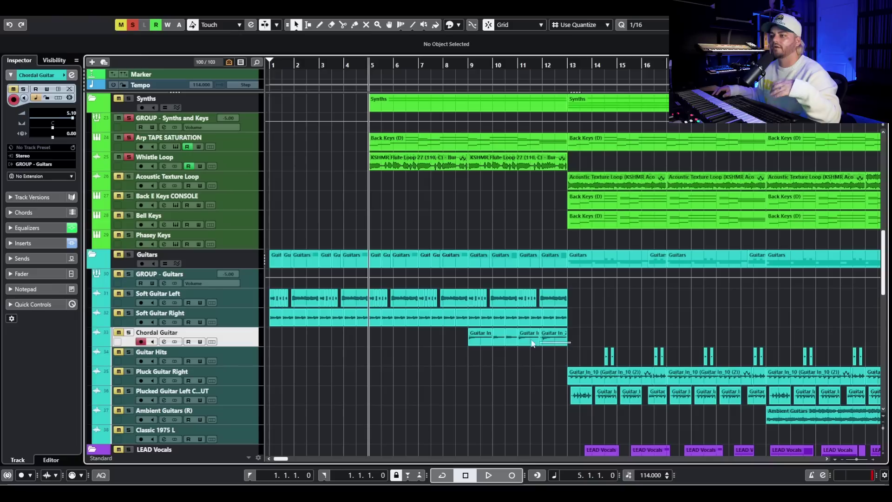
left_click_drag(468, 345, 469, 343)
key("space")
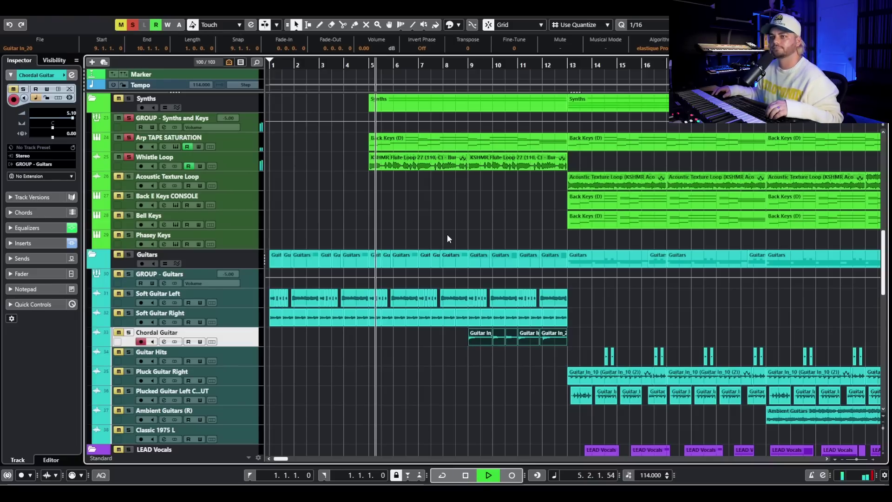
Step: Activate the RC-20 Retro Color insert on the Whistle Loop channel during playback and inspect its plug-in settings
left_click(238, 163)
left_click(164, 166)
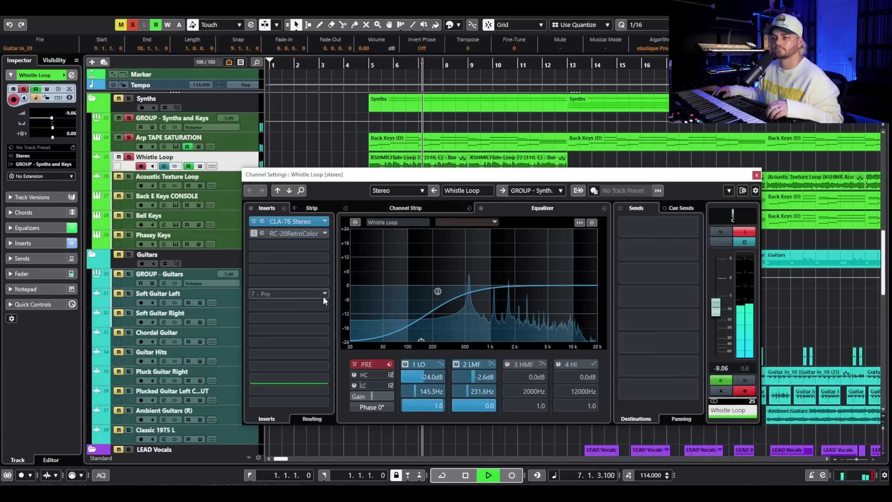
left_click(254, 233)
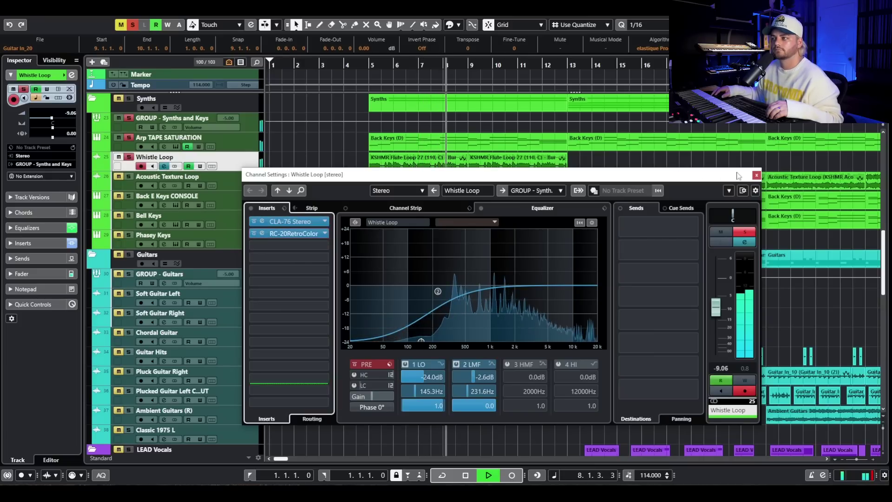
left_click(293, 233)
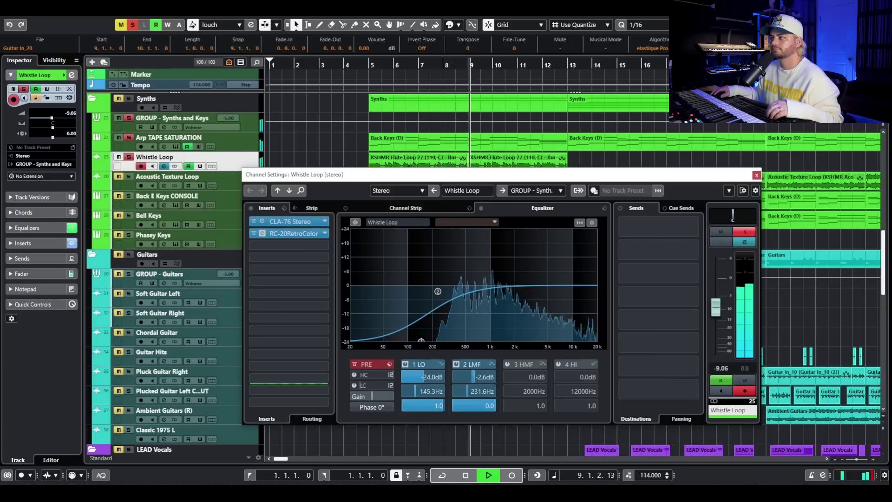
left_click_drag(156, 137, 197, 127)
key("space")
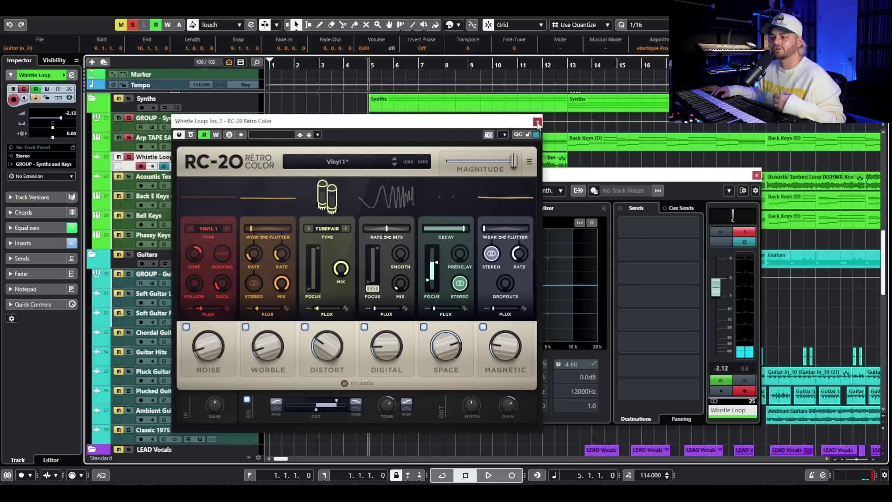
left_click(538, 123)
left_click(756, 175)
Step: Solo only the FX folder, select the AM Radio on Acid track, and play the effects from the start of the song
scroll(336, 216, "up", 5)
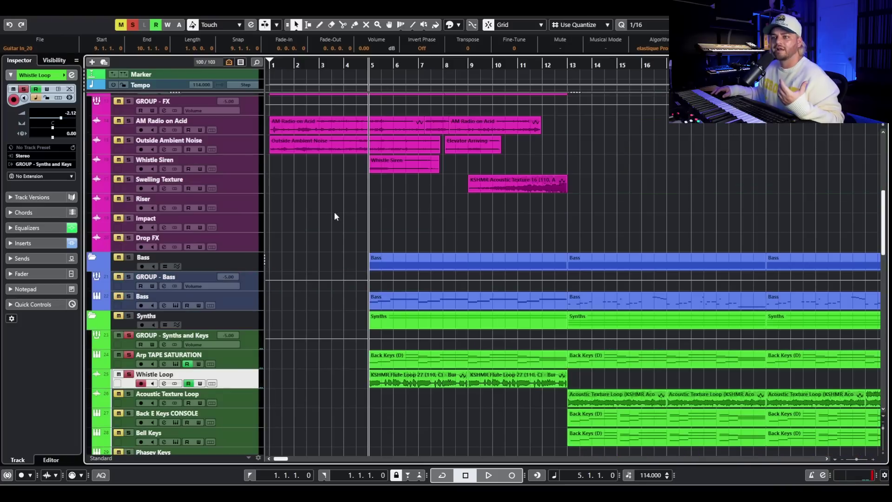
left_click(133, 25)
scroll(416, 176, "up", 4)
left_click(129, 227)
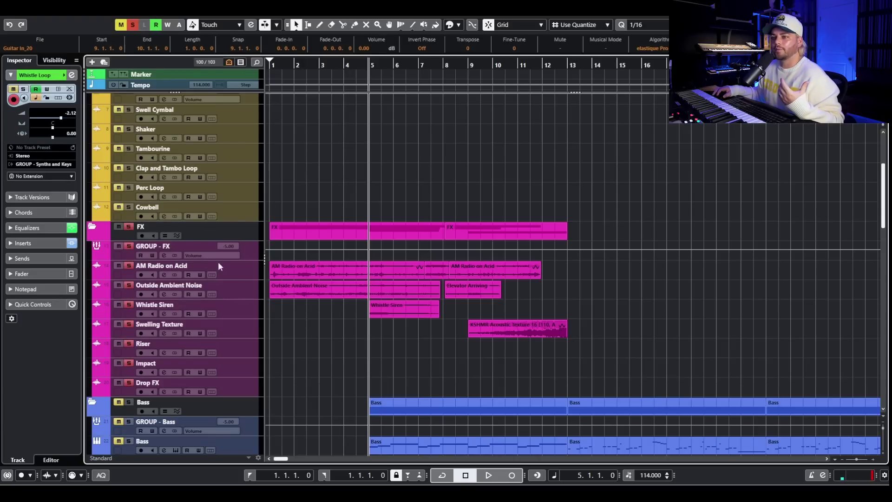
left_click(226, 268)
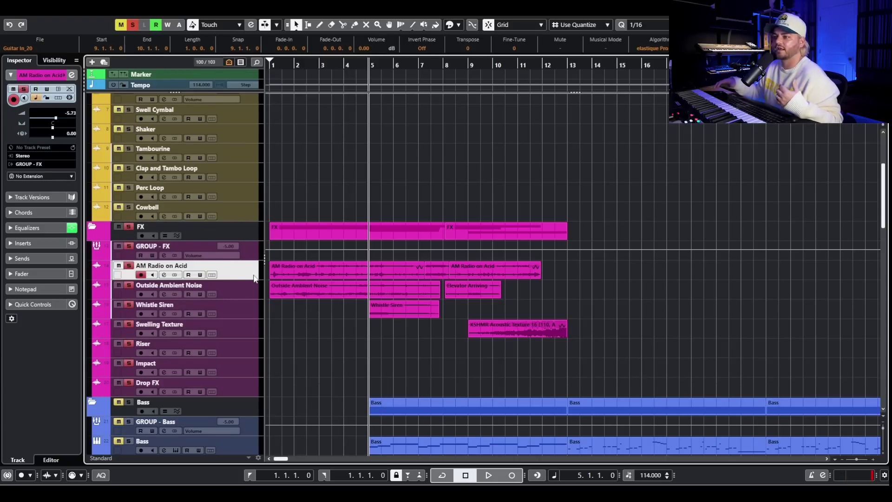
key("h")
key("g")
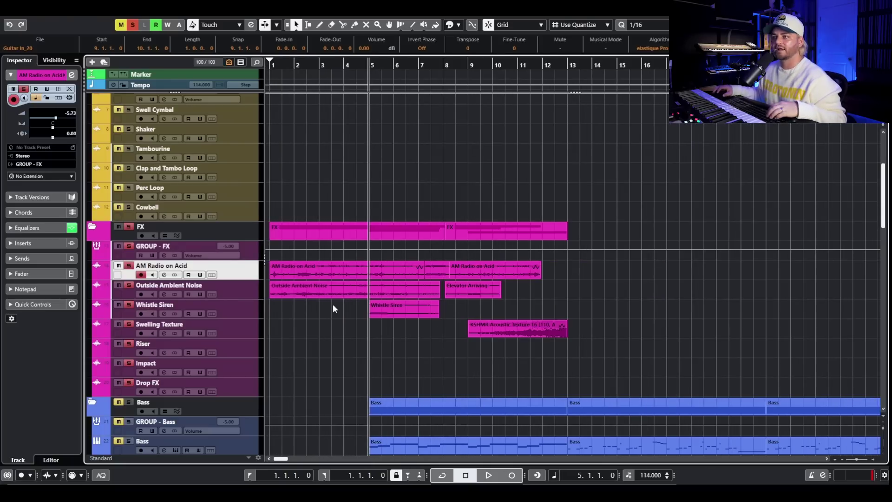
key("Home")
key("space")
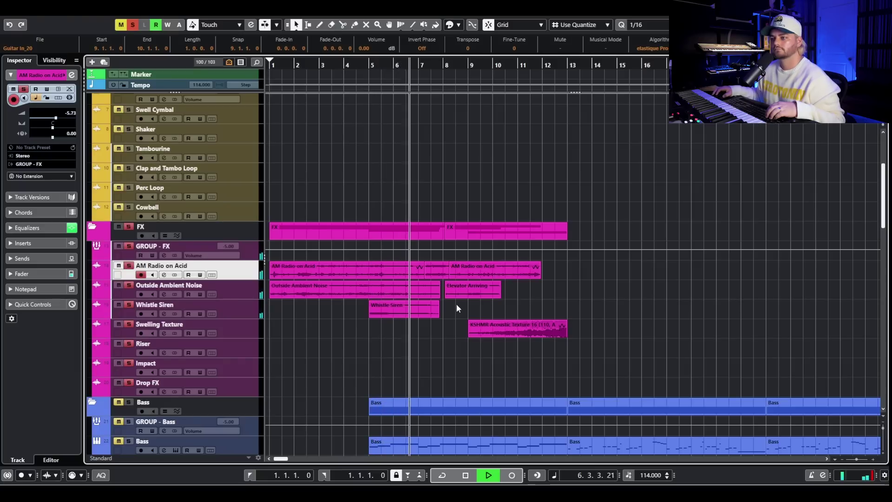
key("space")
Step: Inspect the Outside Ambient Noise and Whistle Siren clips, and play from bar 8 while selecting the Swelling Texture clip
left_click(341, 268)
left_click(341, 287)
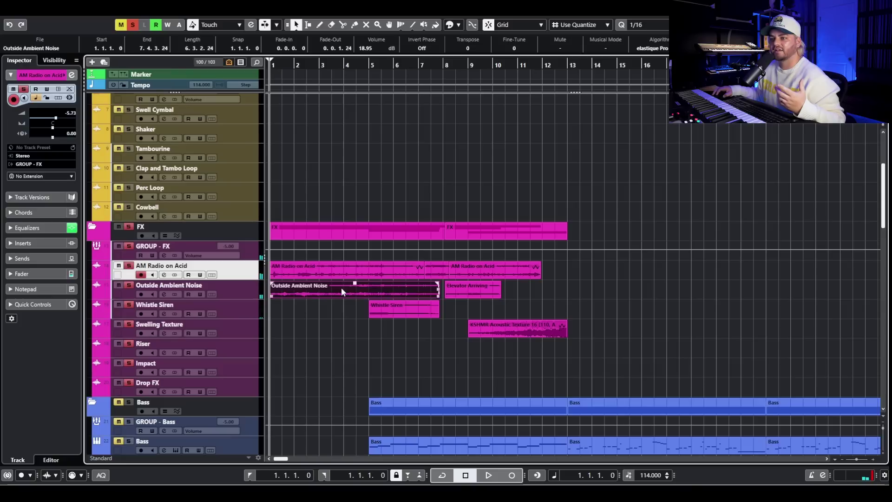
left_click(402, 313)
left_click(443, 65)
key("space")
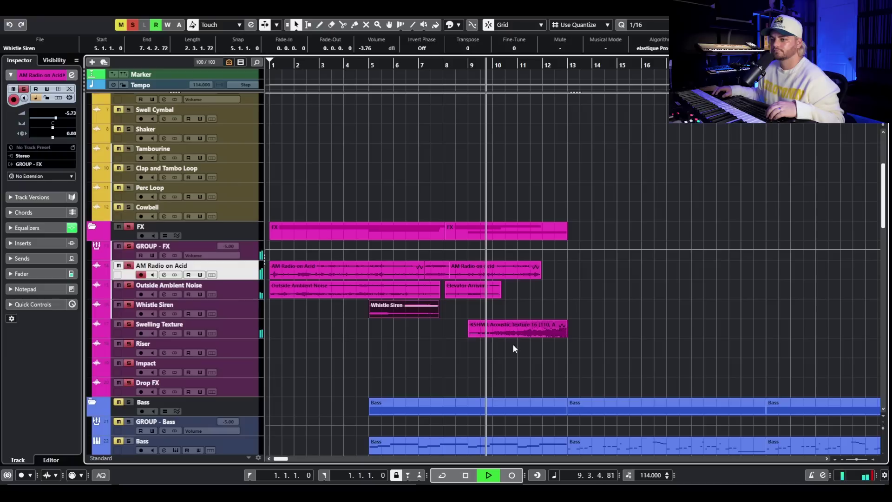
left_click_drag(469, 321, 573, 349)
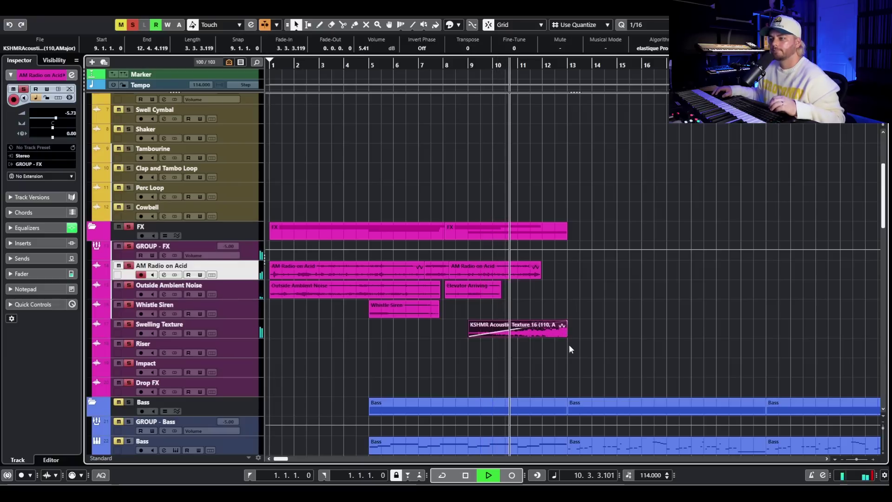
key("space")
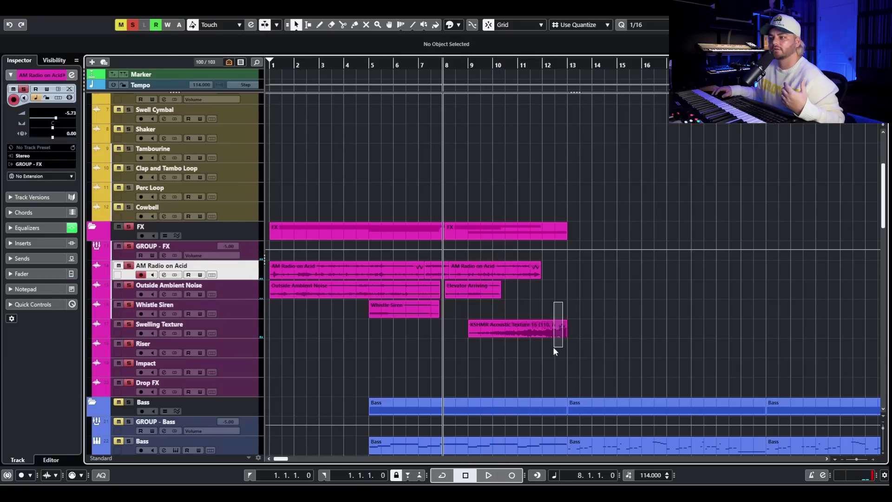
Step: Add the Bass track to the soloed FX, play both from just before bar 5, and clear all solos
scroll(611, 316, "down", 3)
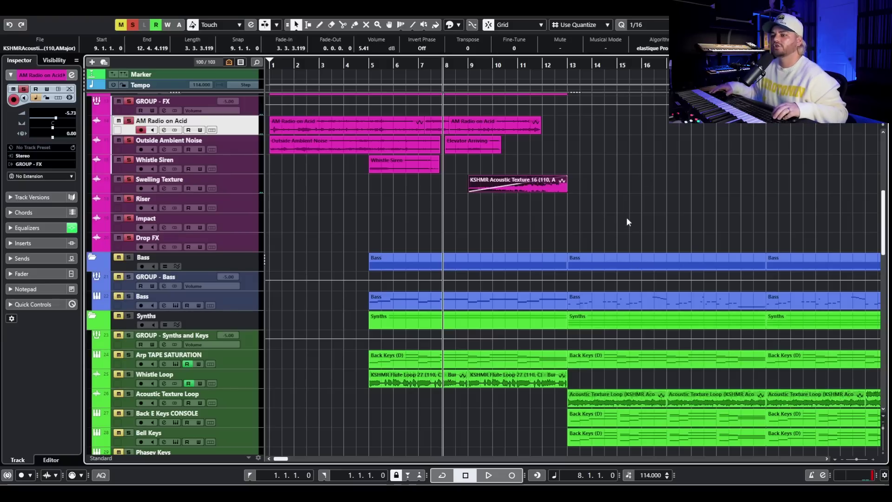
key("g")
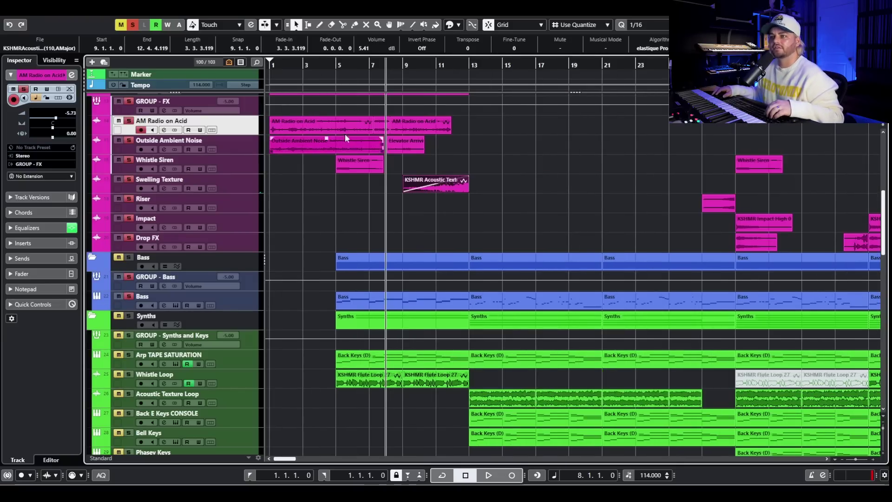
left_click(337, 65)
key("h")
key("space")
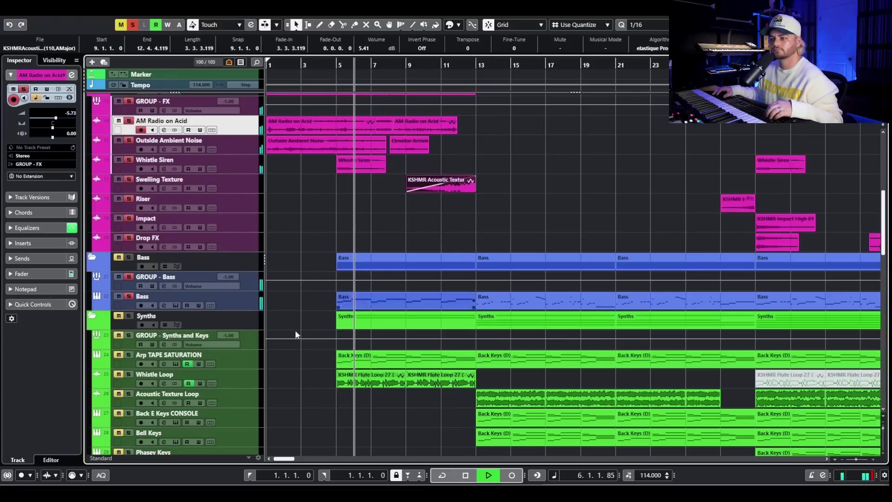
scroll(367, 272, "down", 3)
scroll(368, 271, "down", 5)
key("space")
scroll(334, 265, "up", 10)
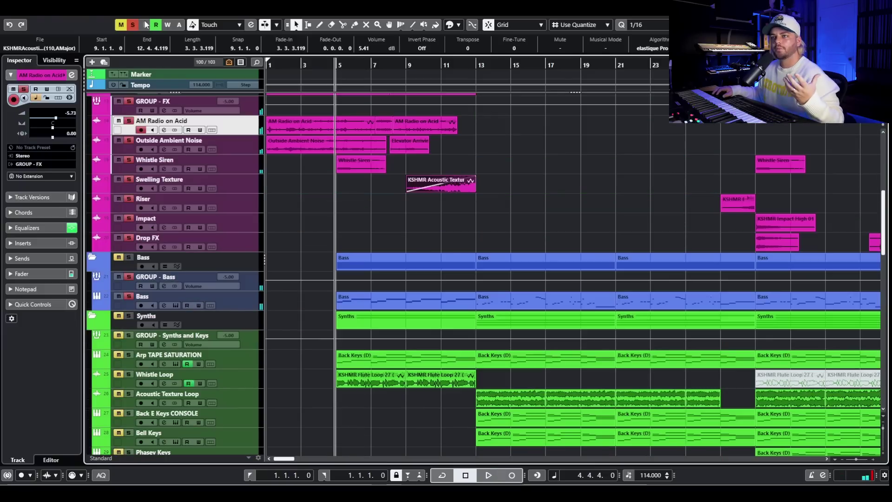
left_click(132, 25)
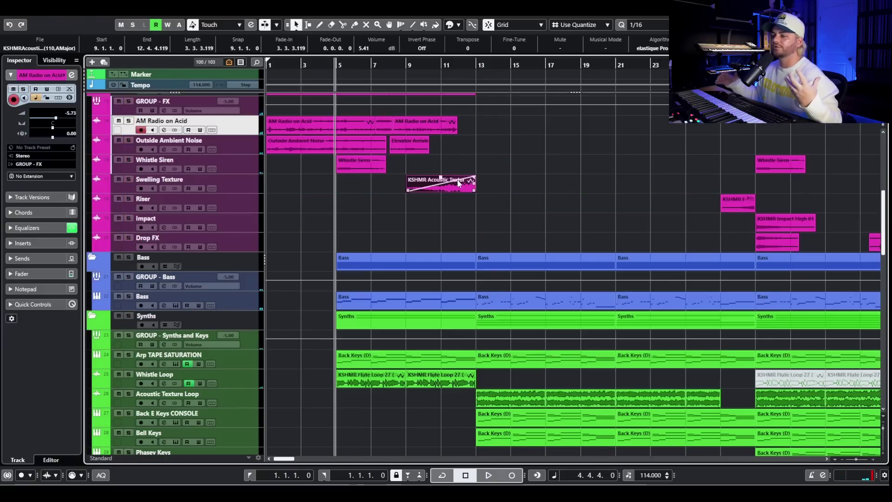
Step: Review the full arrangement from the percussion and FX tracks down to the lead vocals and harmonies
key("g")
scroll(515, 265, "down", 6)
scroll(550, 238, "up", 10)
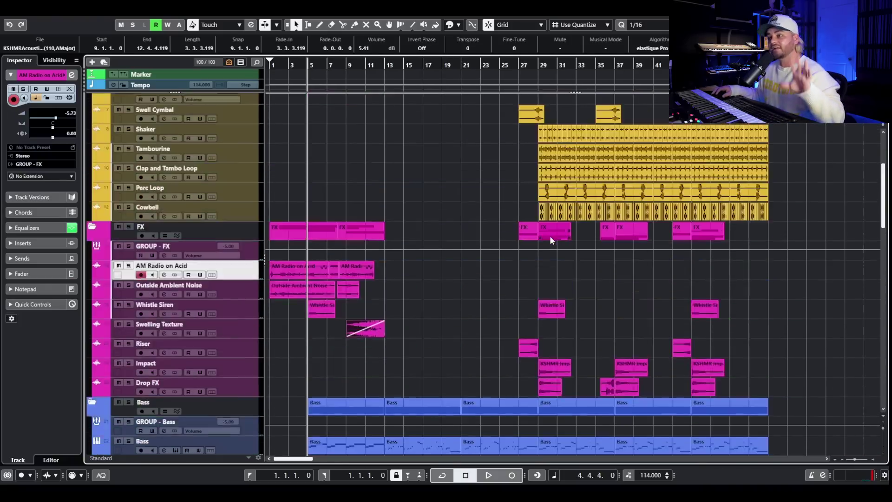
scroll(550, 236, "up", 5)
scroll(521, 231, "down", 5)
scroll(521, 231, "up", 5)
scroll(517, 203, "down", 10)
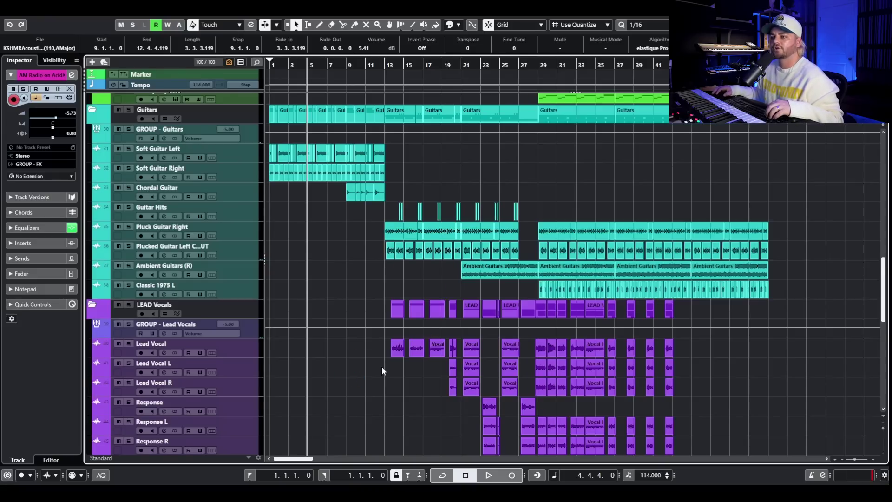
scroll(385, 325, "down", 4)
scroll(390, 275, "up", 2)
scroll(398, 282, "up", 4, "ctrl")
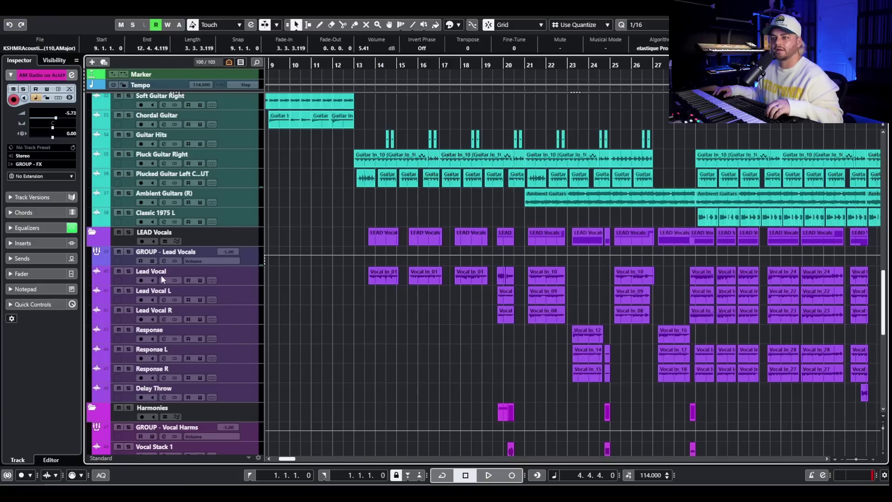
Step: Solo the Lead Vocal track, place the playhead just after bar 13, and open the track's channel settings
left_click(128, 272)
left_click(223, 272)
left_click(362, 69)
left_click(164, 281)
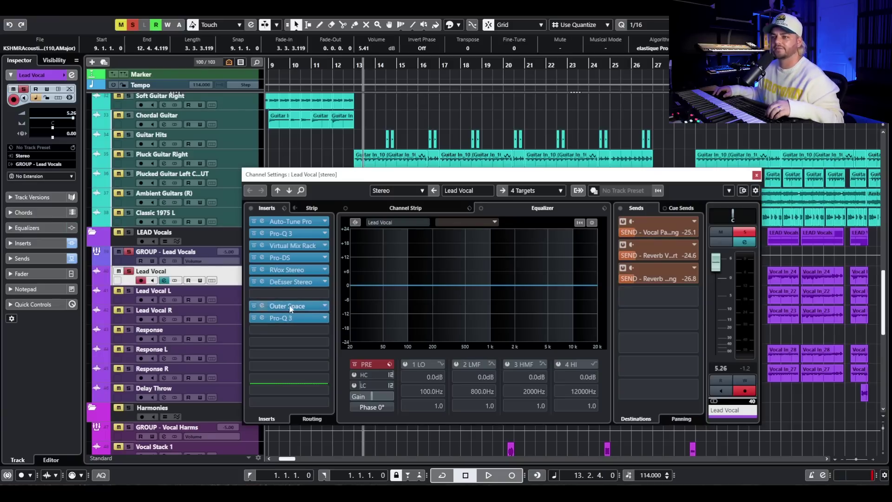
Step: Open the Lead Vocal's Outer Space insert, inspect its echo and reverb settings, and close it
left_click(288, 306)
left_click_drag(637, 98, 623, 105)
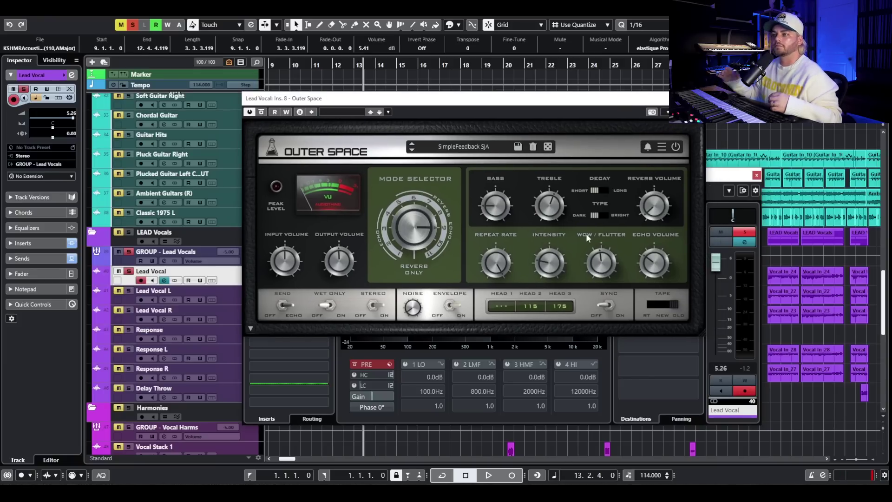
left_click_drag(469, 94, 489, 161)
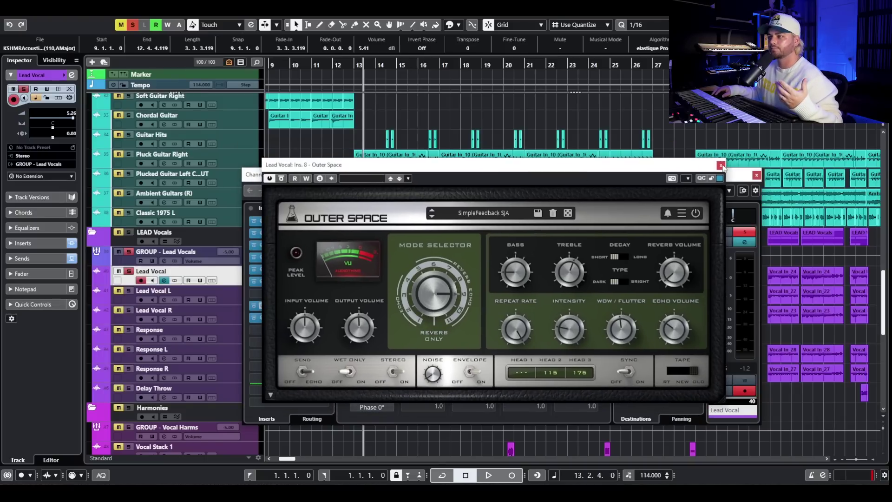
left_click(721, 165)
Step: Bypass Outer Space on the Lead Vocal, clear all solos, and play the full mix from just after bar 13
left_click(254, 306)
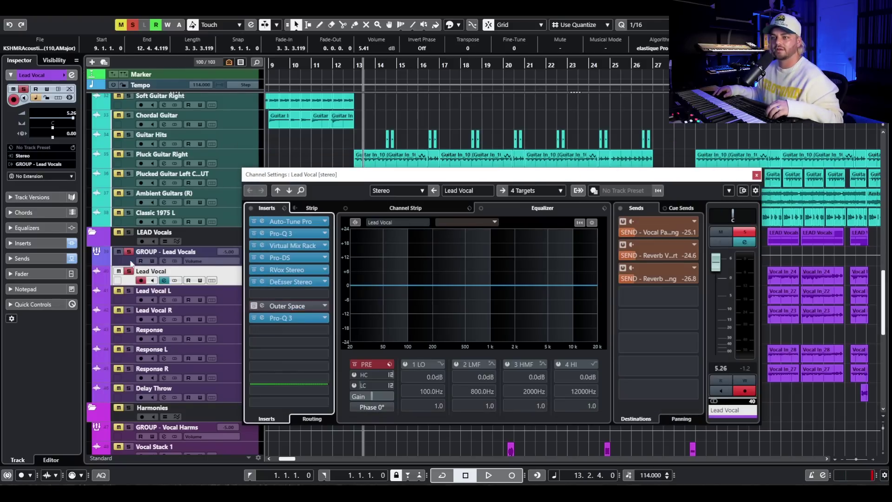
left_click(132, 25)
key("space")
left_click_drag(344, 172, 351, 87)
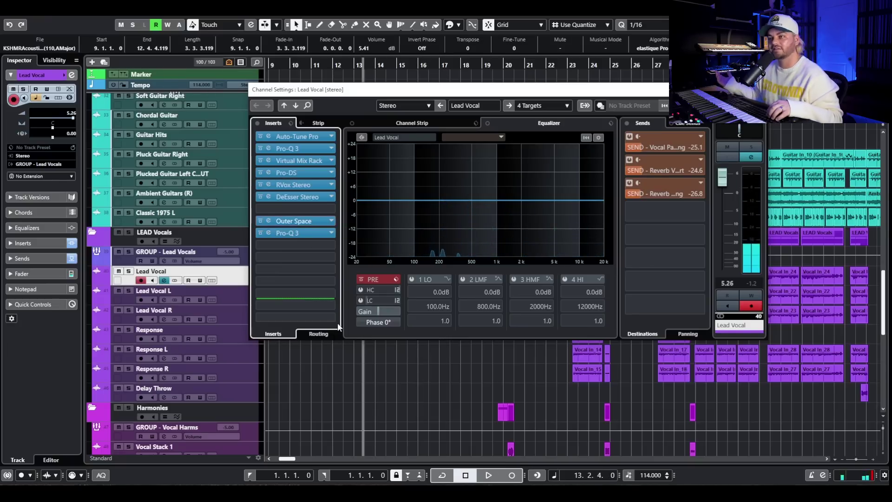
Step: Play the full mix from just after bar 13 with Outer Space active, viewing the plug-in during playback
key("space")
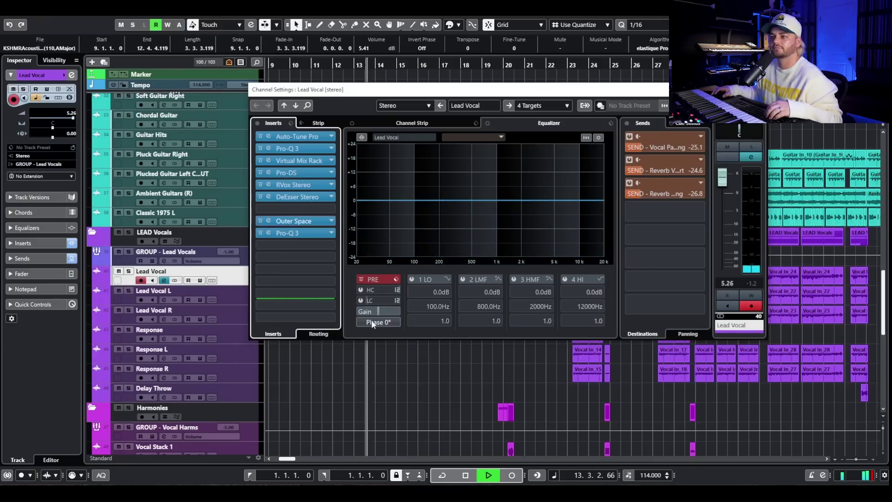
left_click(298, 221)
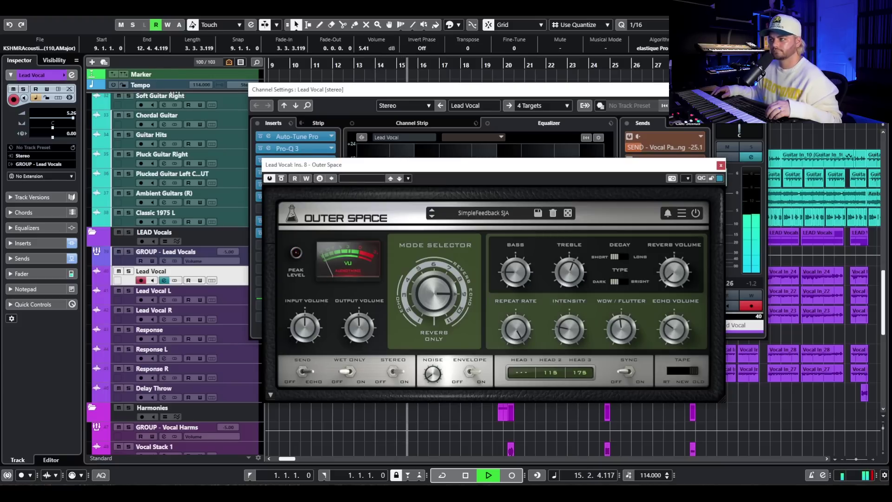
key("e")
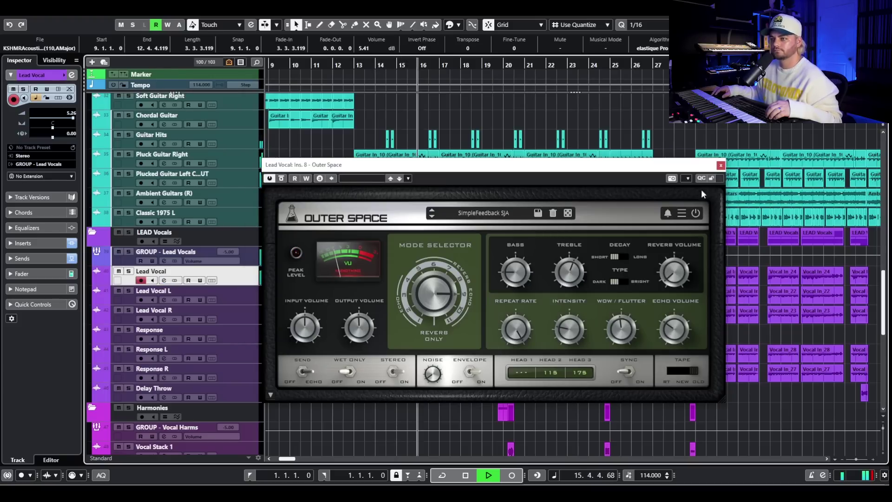
left_click(721, 165)
key("space")
Step: Select the three Vocal In_01 clips on the Lead Vocal track and place the playhead at 19.3.1
scroll(450, 355, "down", 5)
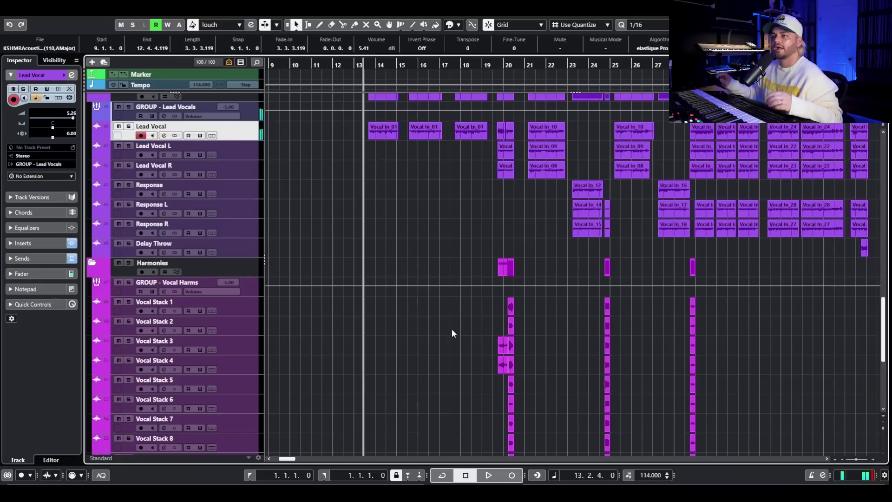
left_click_drag(343, 122, 491, 140)
left_click(491, 69)
scroll(142, 132, "up", 3)
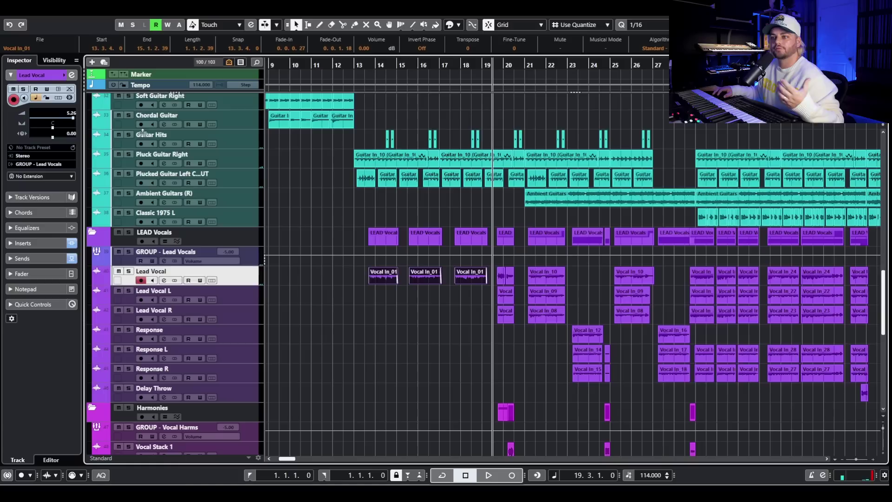
Step: Solo the LEAD Vocals folder, play it from 19.3.1, and remove the solo
left_click(128, 232)
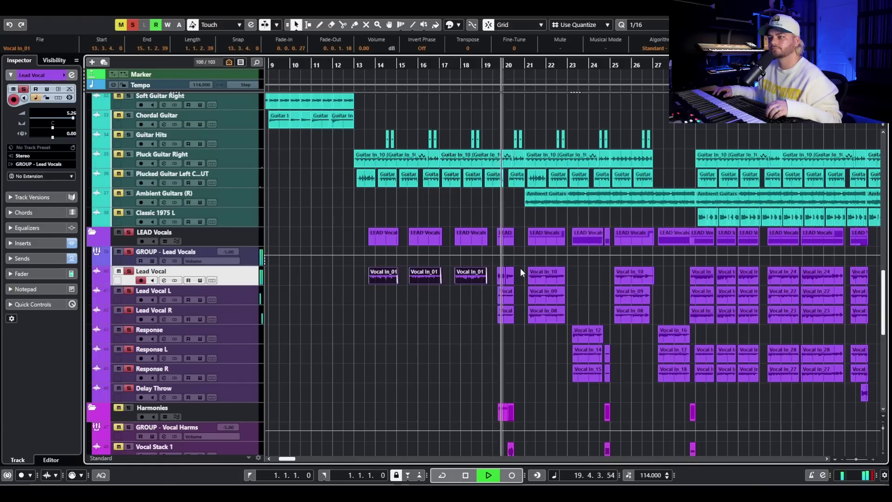
key("space")
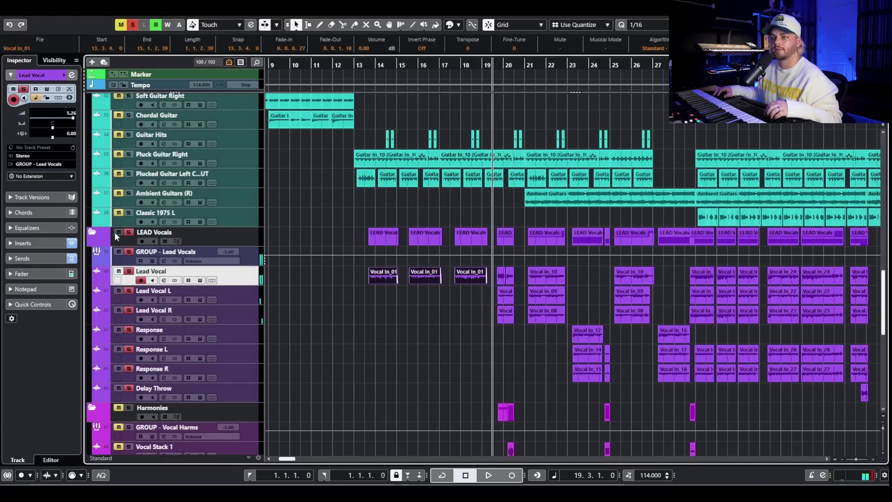
left_click(128, 232)
Step: Solo the Harmonies folder and play the vocal stacks from 19.3.1
scroll(336, 235, "down", 6)
left_click(128, 117)
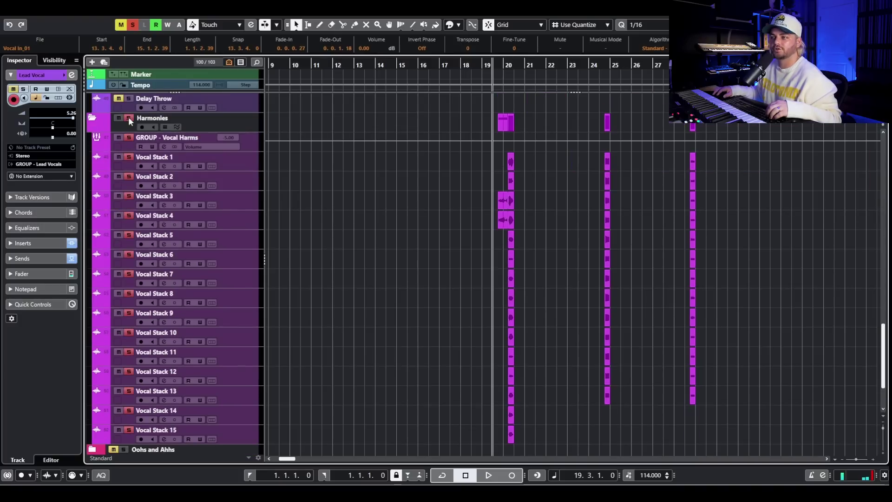
key("space")
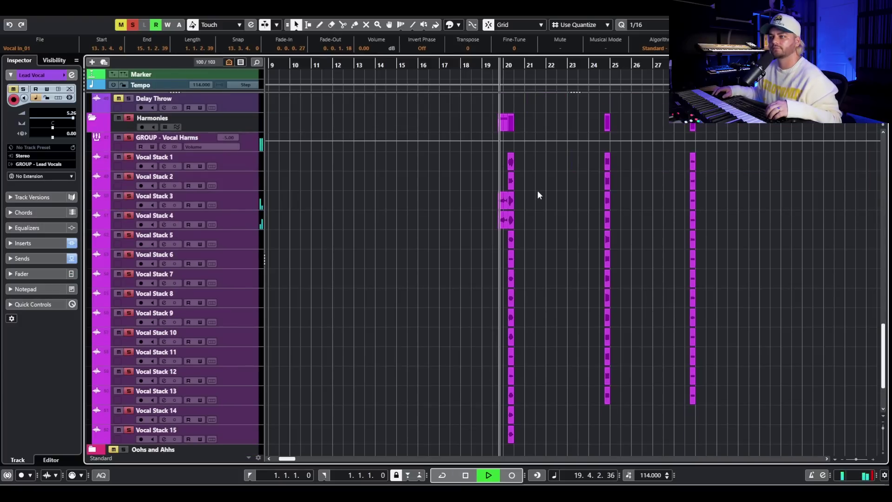
key("space")
Step: Inspect the H910 Harmonizer and ValhallaVintageVerb inserts on the GROUP - Vocal Harms channel, and close its settings
left_click(165, 147)
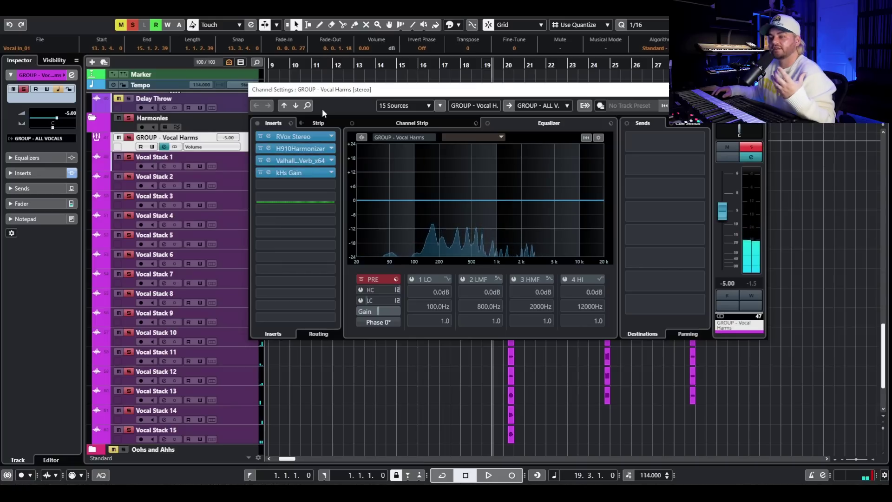
left_click(294, 149)
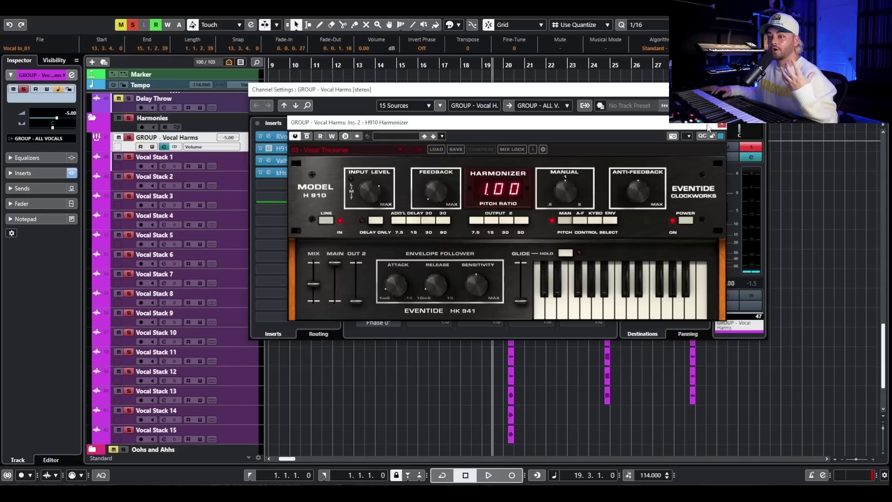
left_click(721, 126)
left_click(303, 162)
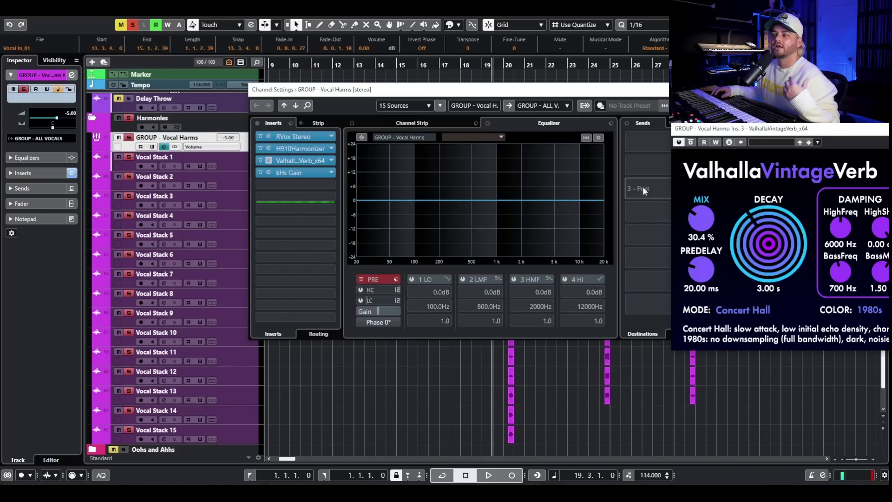
left_click_drag(825, 130, 308, 123)
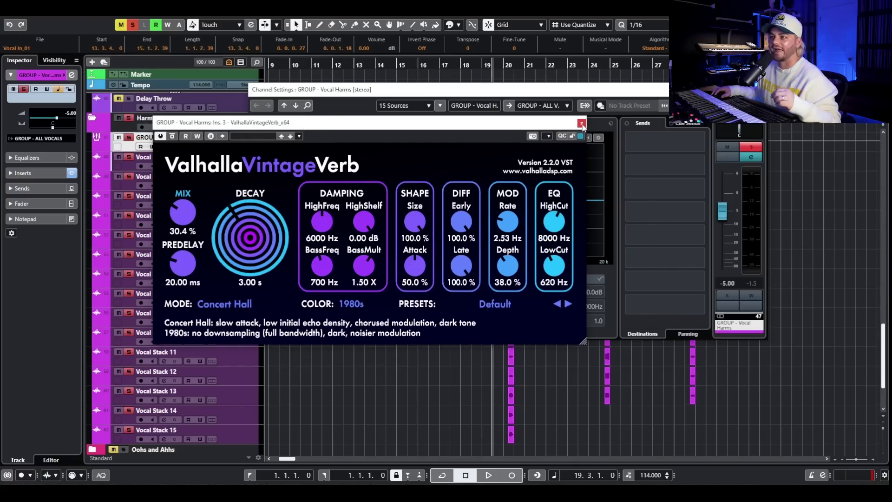
left_click(582, 123)
key("Escape")
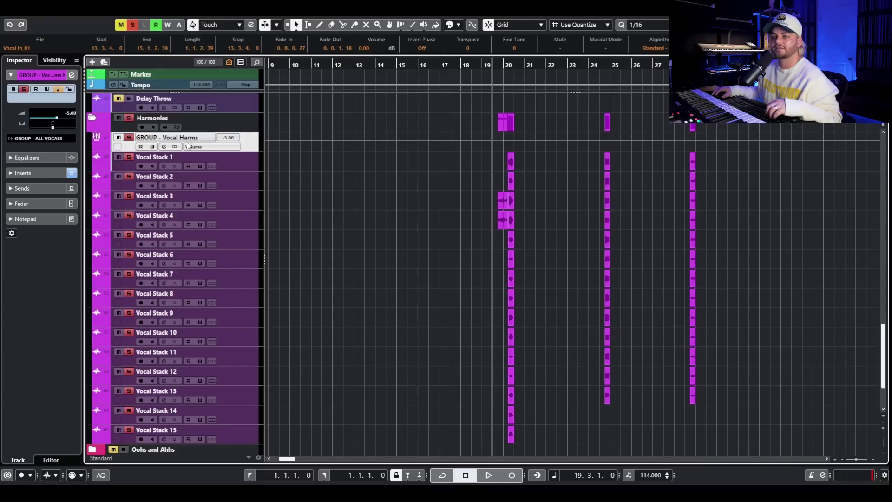
Step: Replay the soloed harmonies from 19.3.1 with a closer timeline view of the vocal stacks
key("space")
key("h")
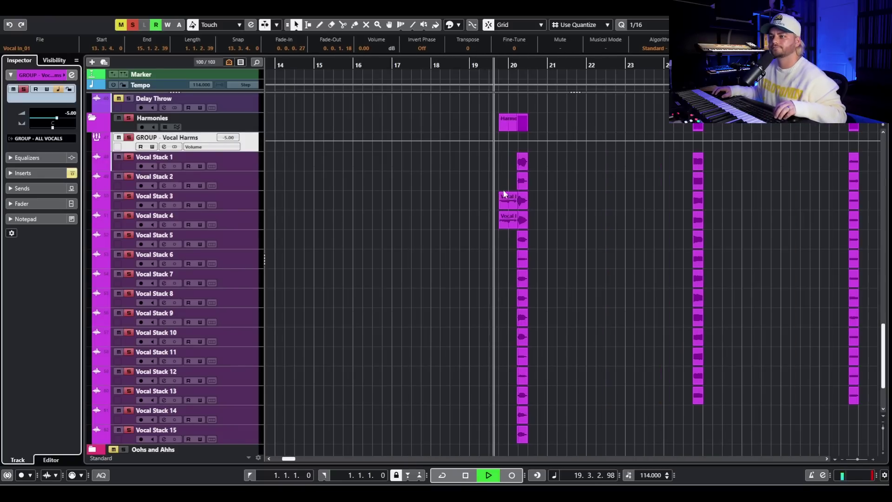
key("space")
key("space")
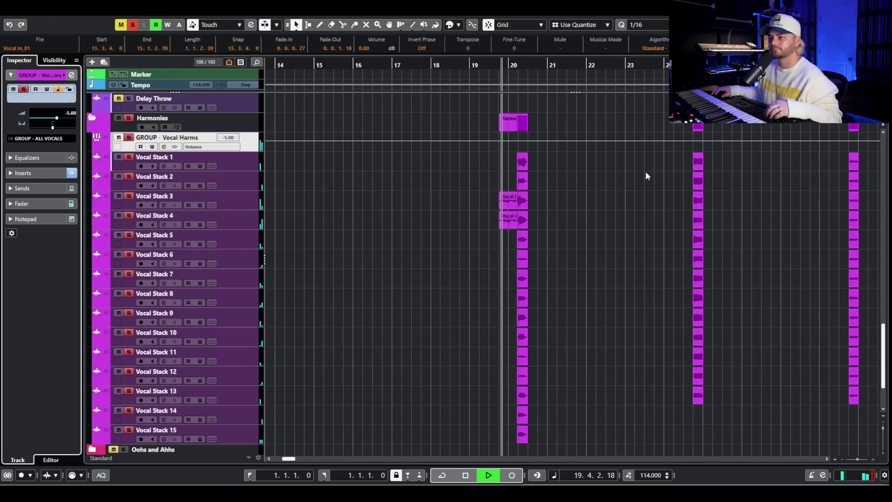
key("space")
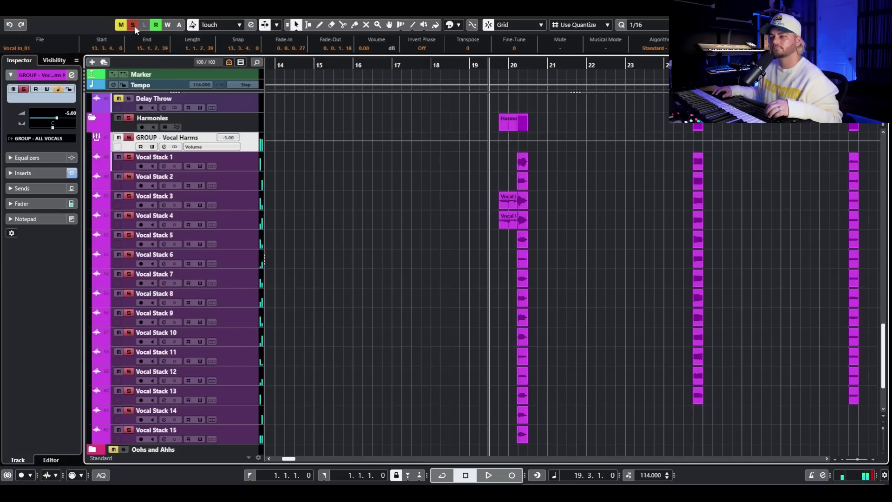
Step: Clear all solos and play the lead vocals and harmonies in the full mix from 19.3.1
left_click(132, 24)
scroll(522, 207, "up", 5)
scroll(577, 237, "down", 2)
key("space")
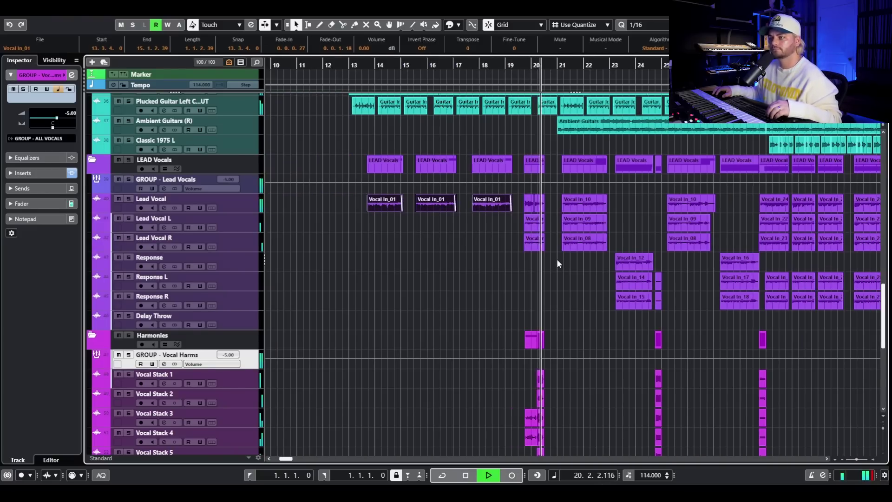
key("f")
key("space")
Step: Solo the LEAD Vocals folder, place the playhead at bar 21, and select the Response clips between bars 23 and 28
left_click(128, 160)
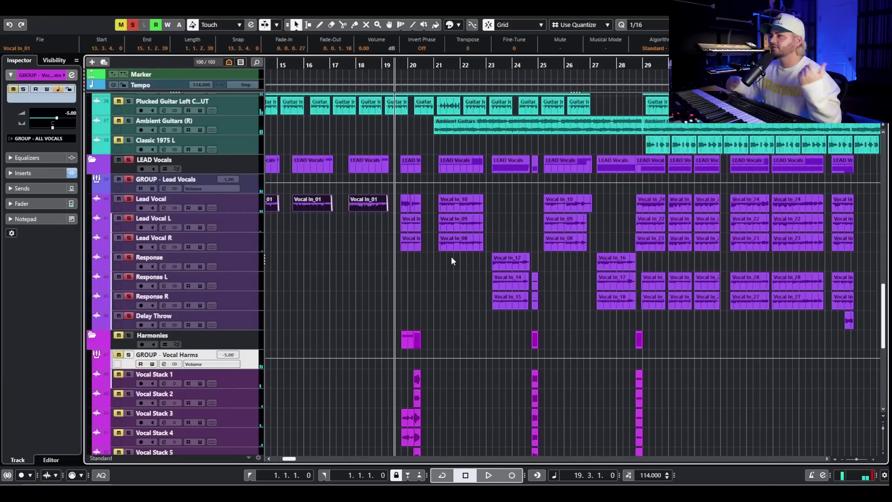
left_click_drag(447, 68, 435, 68)
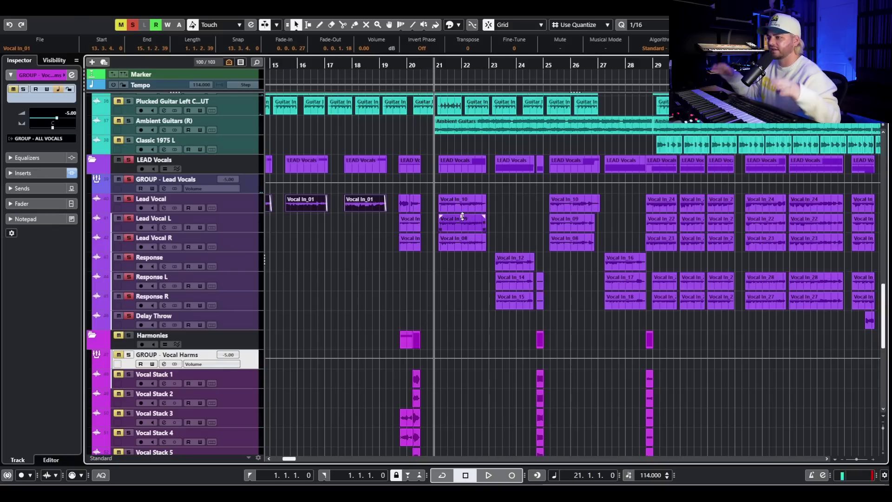
left_click_drag(598, 194, 474, 244)
left_click_drag(479, 256, 619, 302)
Step: Remove the LEAD Vocals solo and play the full mix from bar 21 through the response vocals
left_click(130, 159)
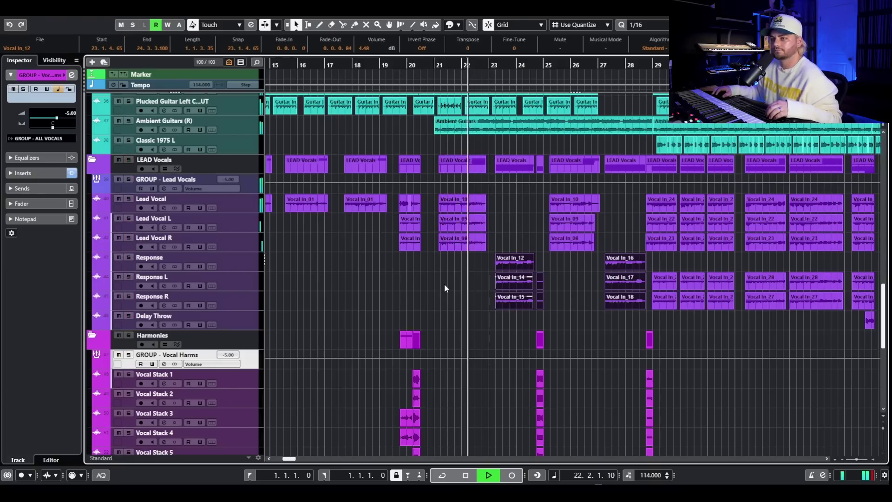
key("f")
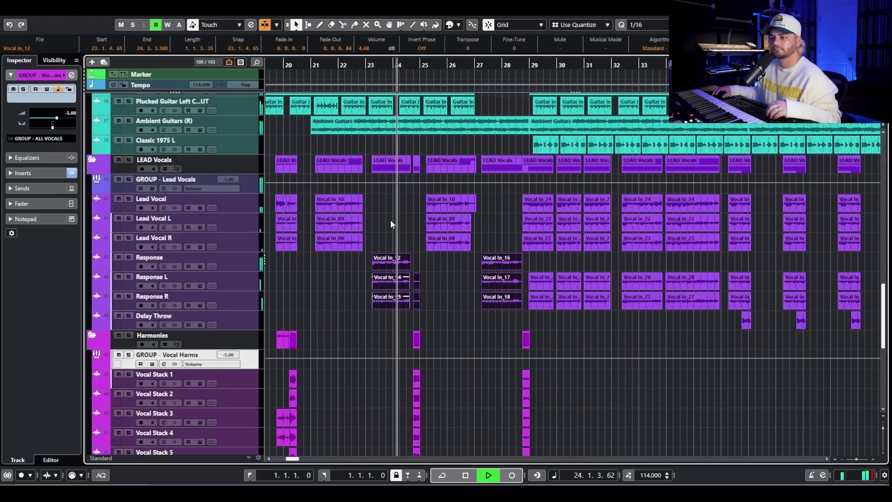
scroll(437, 214, "down", 3)
key("space")
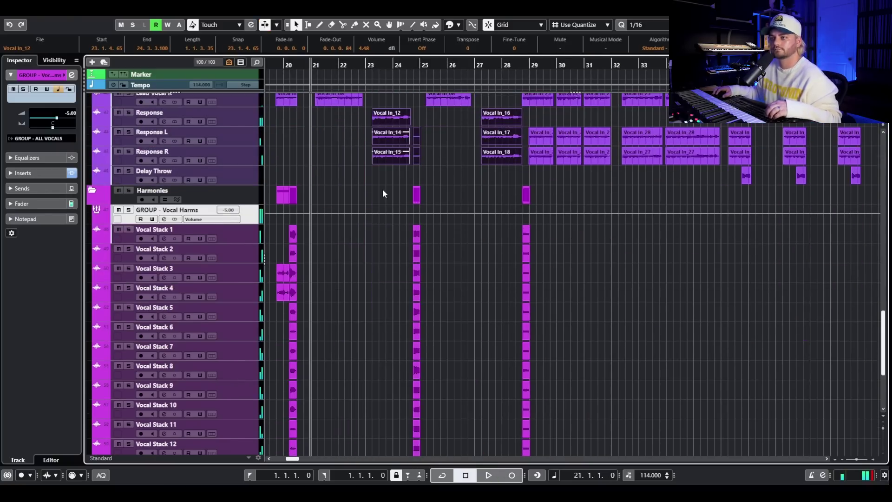
Step: Solo the Lead Vocal track and play it alone from bar 21
scroll(383, 189, "up", 2)
left_click(129, 126)
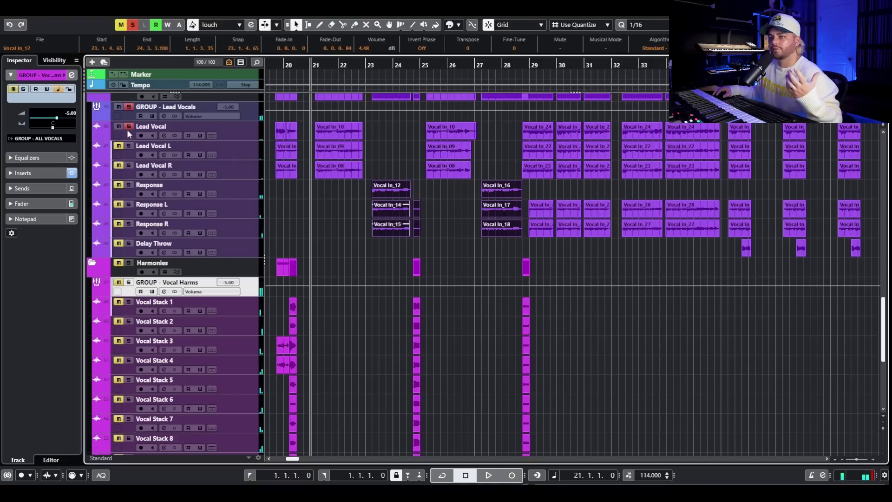
key("space")
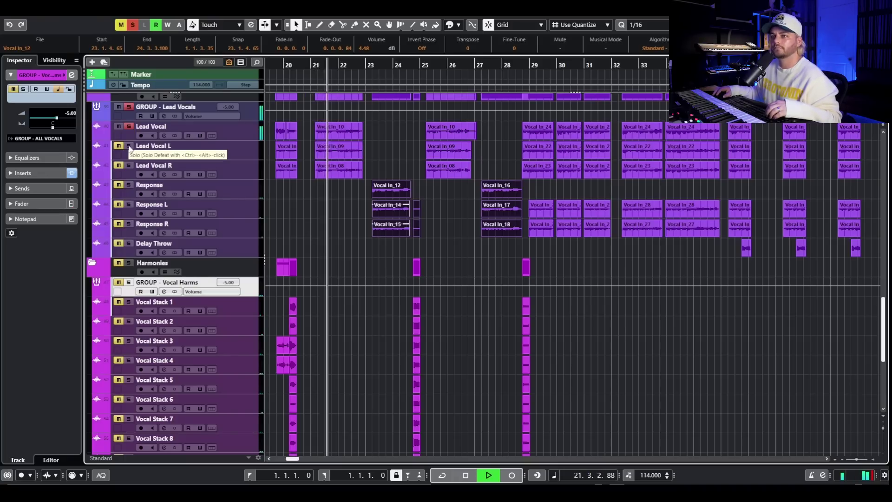
key("space")
Step: Solo Lead Vocal L and Lead Vocal R in place of Lead Vocal, play them from bar 21, and clear the solos
left_click(130, 127)
left_click(128, 165)
left_click(242, 161)
key("space")
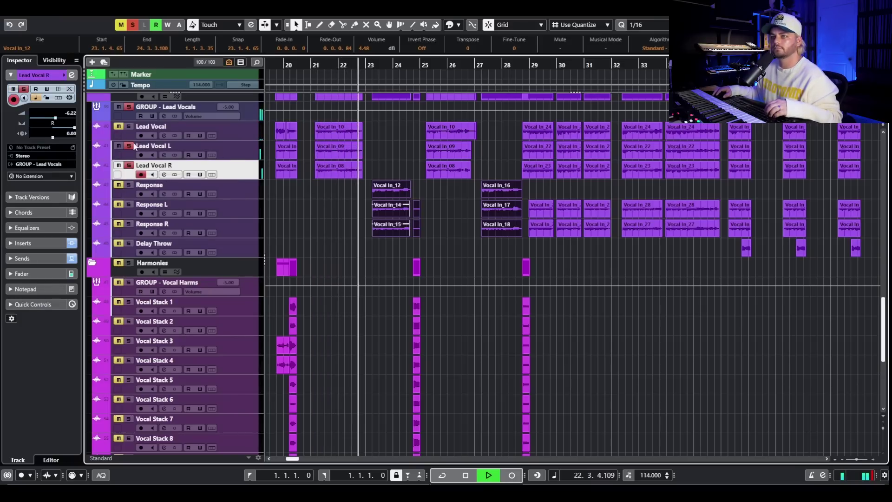
key("space")
left_click(128, 165)
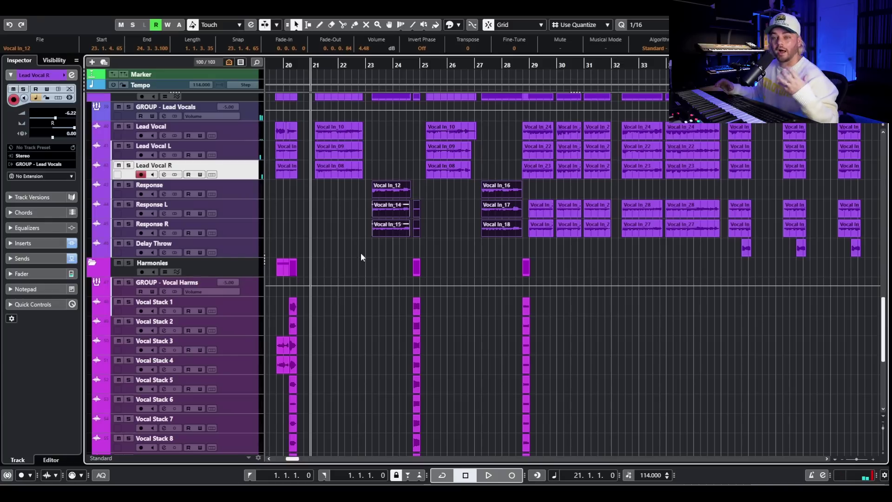
Step: Place the playhead at the start of bar 23, solo the Response track, and open its channel settings
left_click_drag(368, 65, 369, 73)
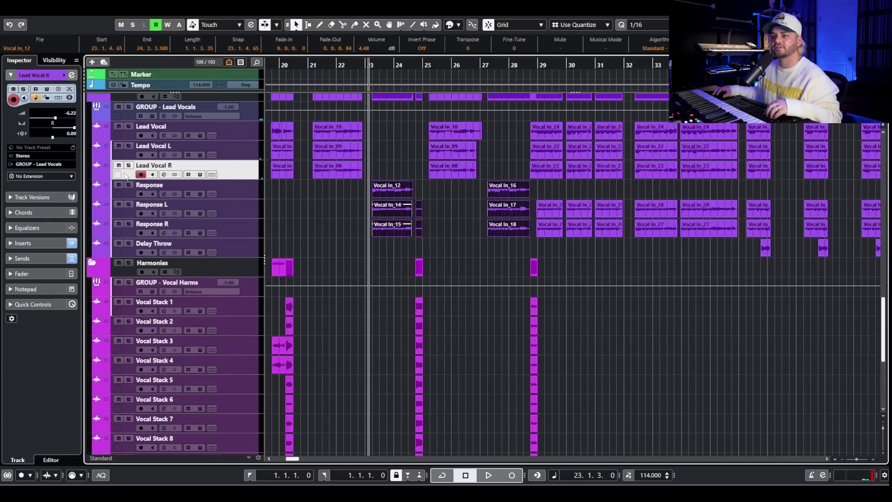
left_click(128, 185)
left_click(237, 195)
left_click(164, 194)
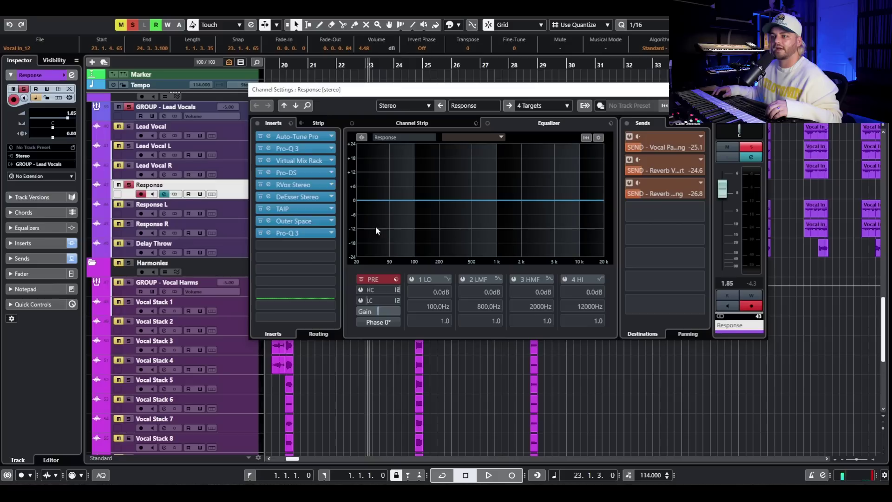
Step: Inspect the TAIP insert on the Response channel and open the final Pro-Q 3 insert to examine its EQ curve
left_click(296, 210)
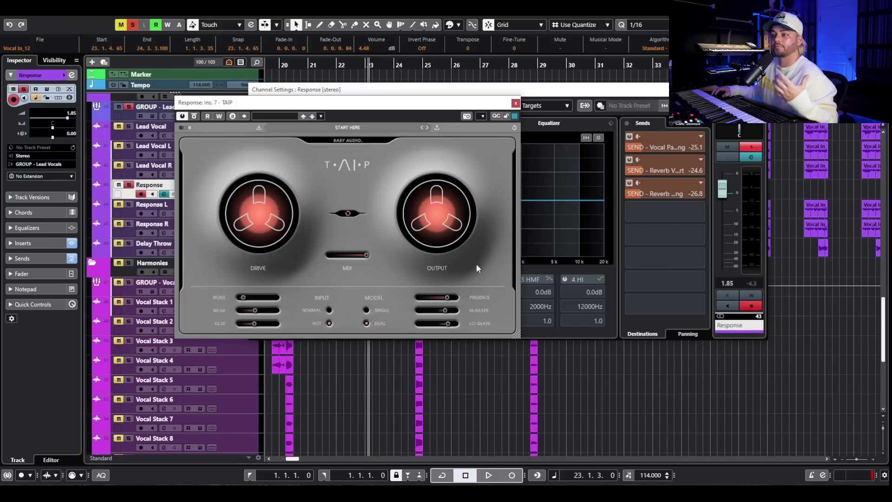
left_click(515, 102)
left_click(289, 230)
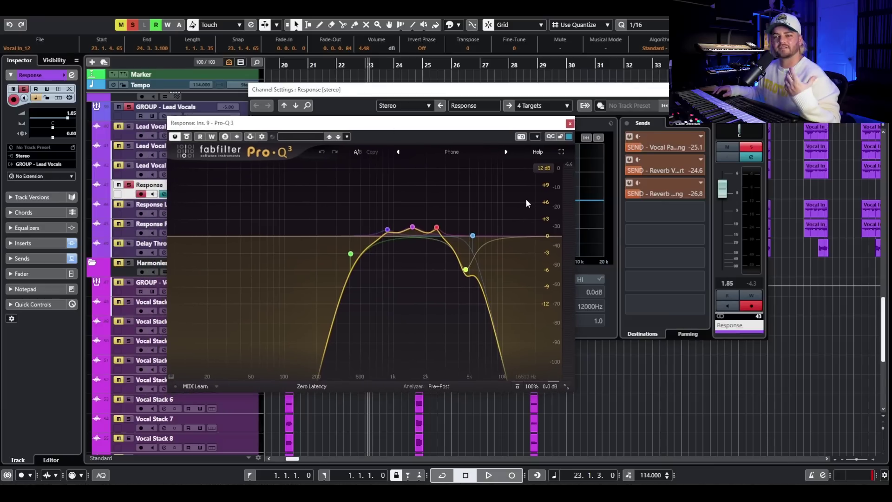
Step: Close the Pro-Q 3 and channel settings windows, then solo only Response L and Response R and play them from bar 23
left_click(569, 124)
left_click(765, 89)
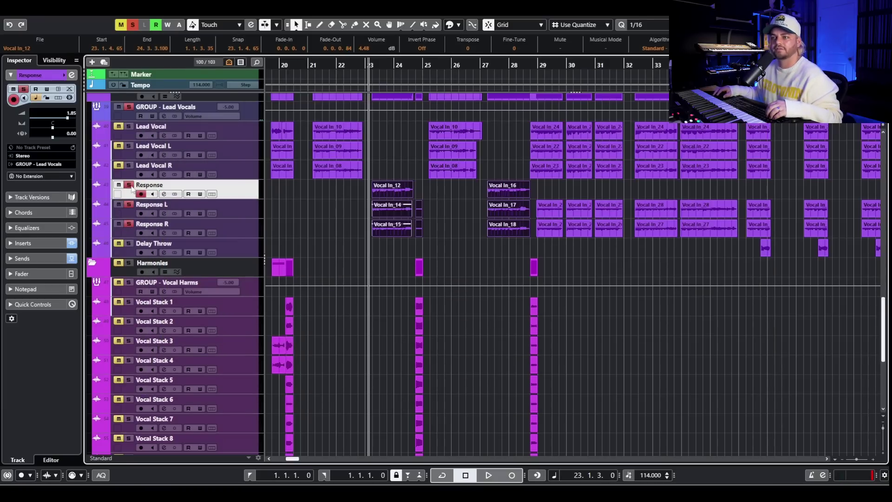
left_click(234, 217)
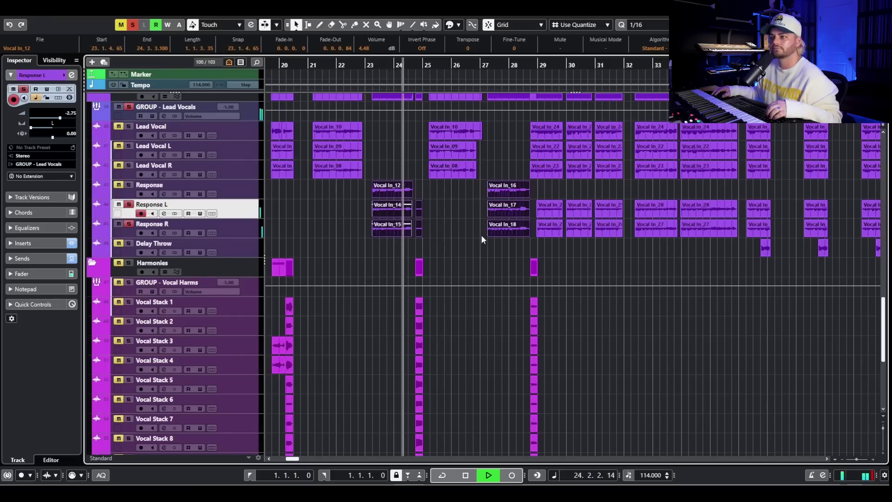
key("space")
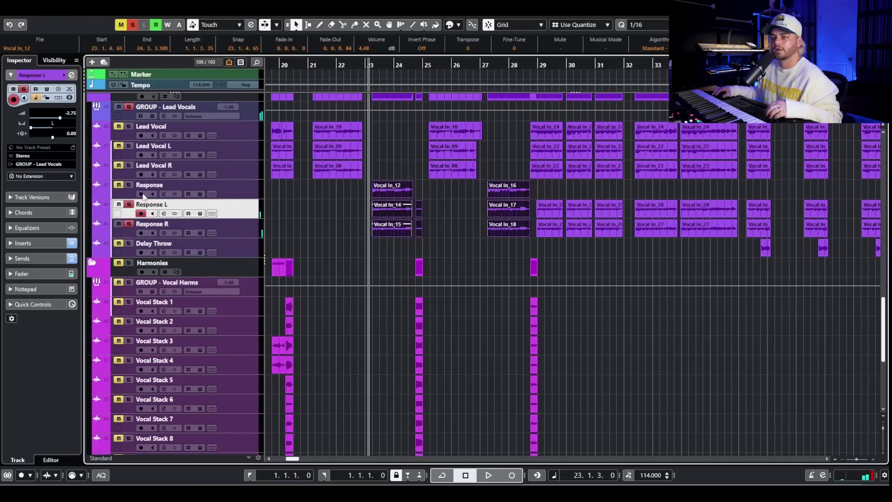
Step: Add the Response track to the soloed Response L and Response R, and play all three from bar 23
left_click(239, 186)
key("space")
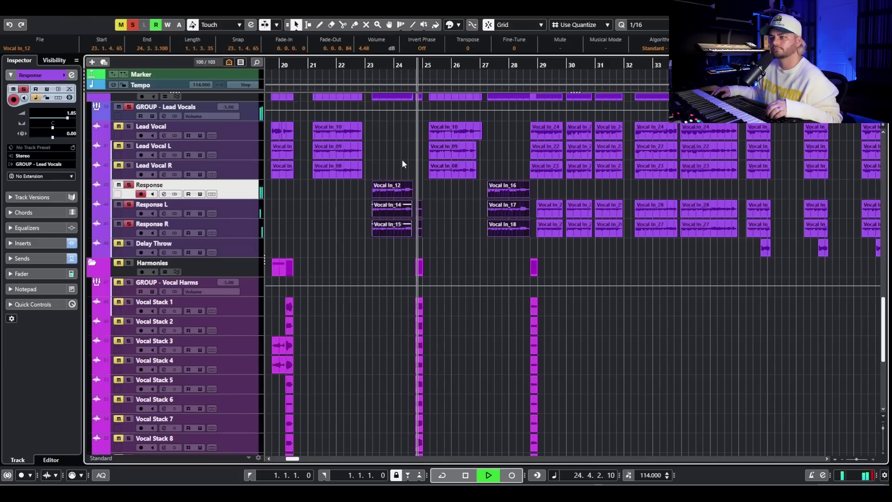
key("space")
Step: Clear the response solos and solo the whole Harmonies folder
scroll(255, 205, "down", 4)
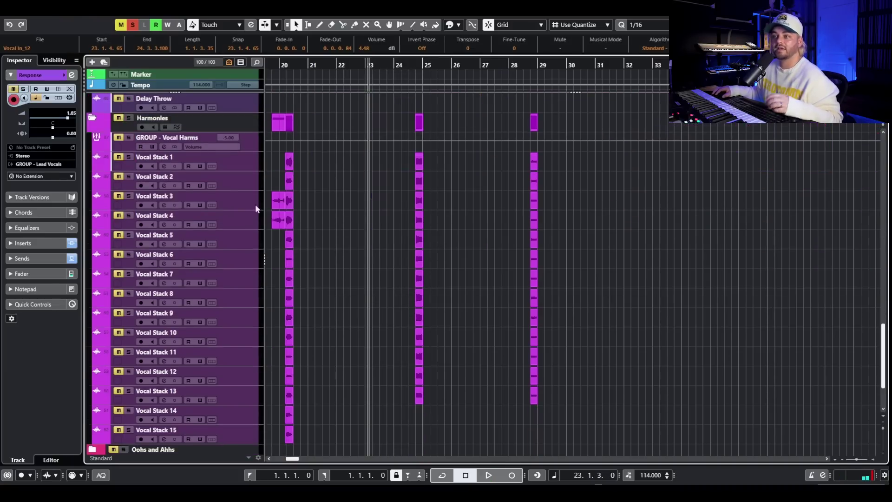
scroll(223, 140, "up", 6)
scroll(377, 244, "down", 10)
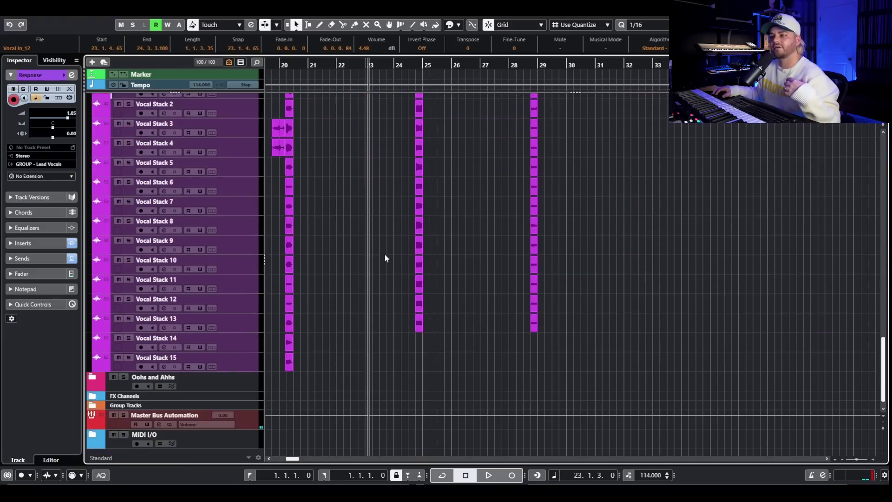
scroll(384, 232, "up", 3)
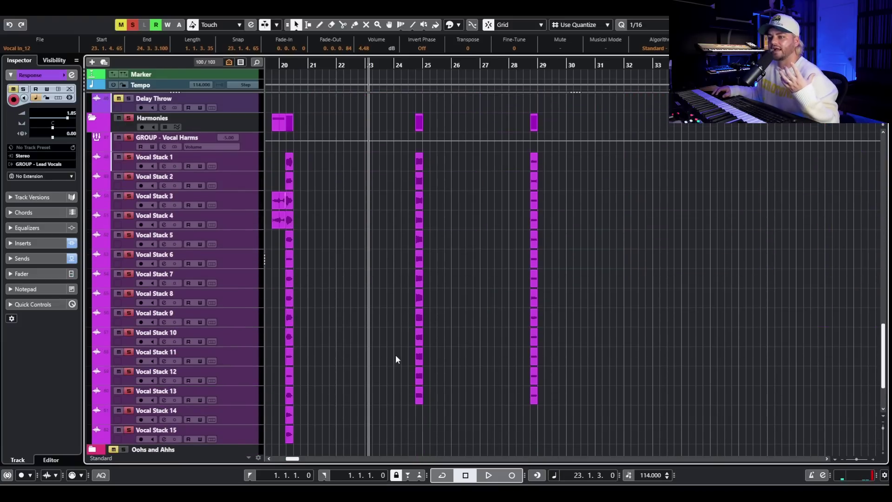
scroll(428, 223, "up", 3)
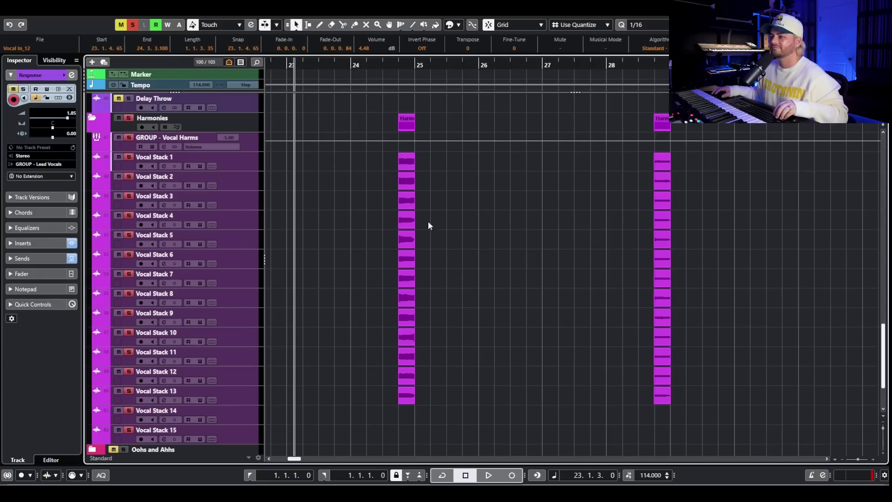
Step: Narrow the solo to Vocal Stack 1 through 4 and play them from 24.3.4
left_click(129, 177)
left_click(131, 200)
left_click(394, 62)
key("space")
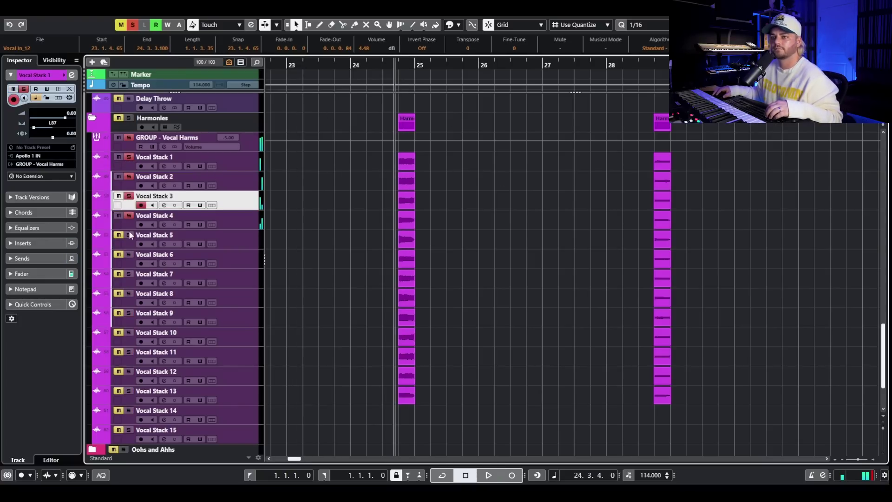
Step: Solo Vocal Stack 6, 7 and 8 in place of the earlier stacks, play them from 24.3.4, and clear the solos
left_click(204, 241)
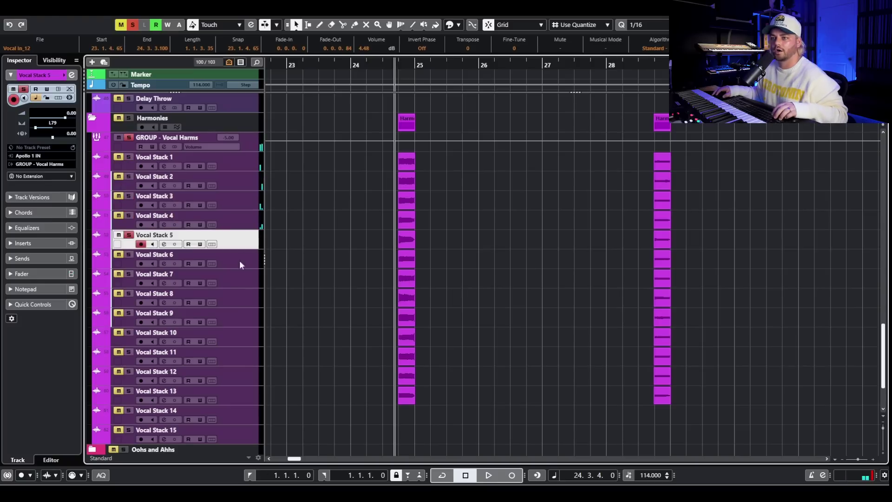
left_click(234, 260)
left_click(225, 279, "shift")
left_click(129, 297)
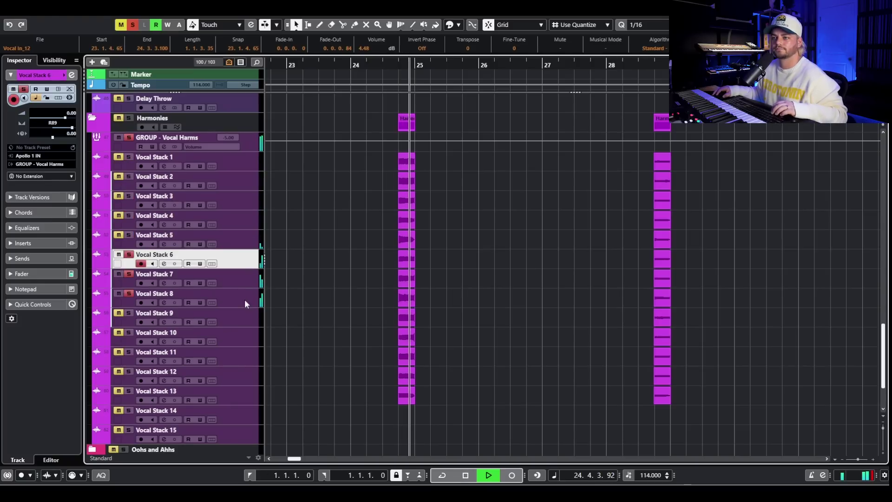
left_click(245, 299, "shift")
left_click(129, 254)
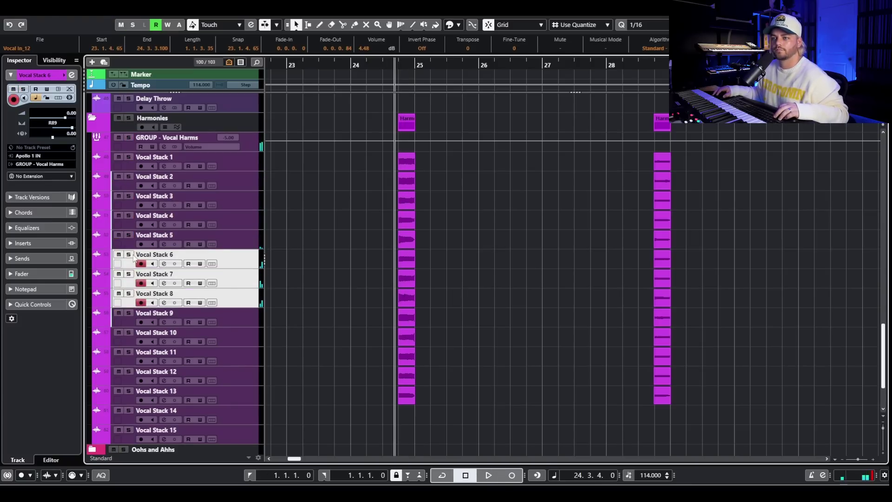
Step: Solo and play Vocal Stack 10 through 13 from 24.3.4, then solo and play the whole Harmonies folder
left_click(241, 336)
left_click(223, 390, "shift")
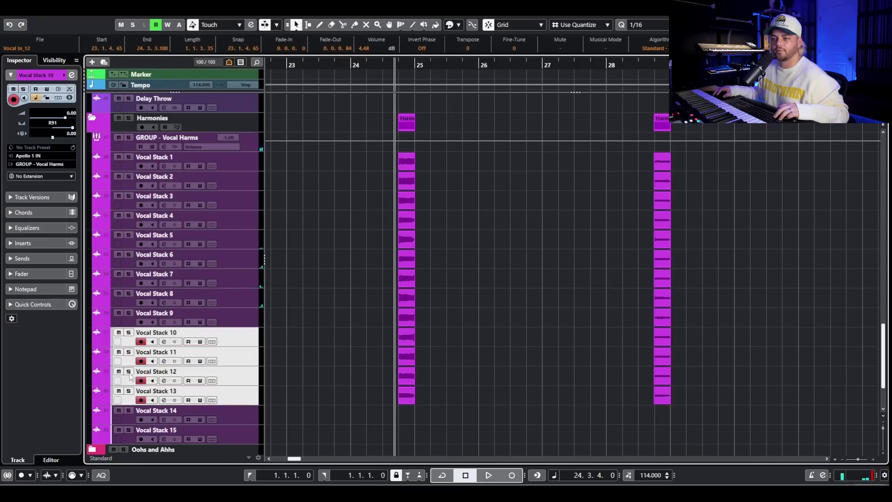
left_click(128, 332)
key("space")
key("space")
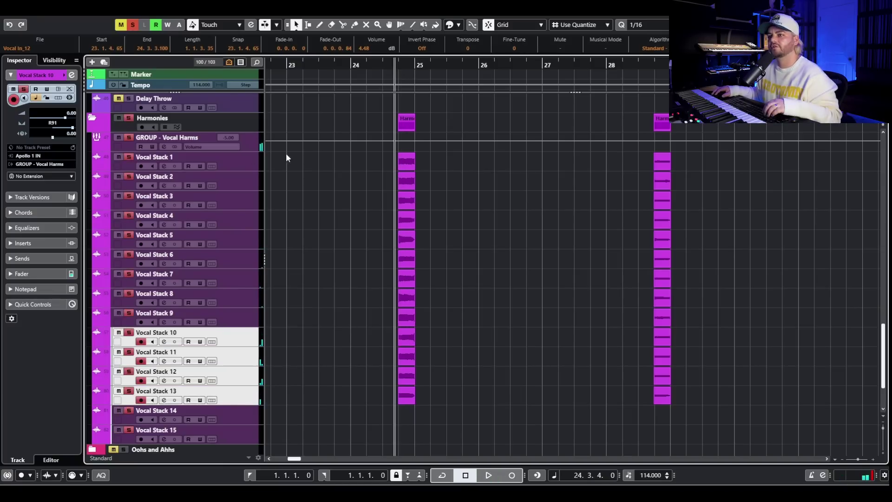
key("space")
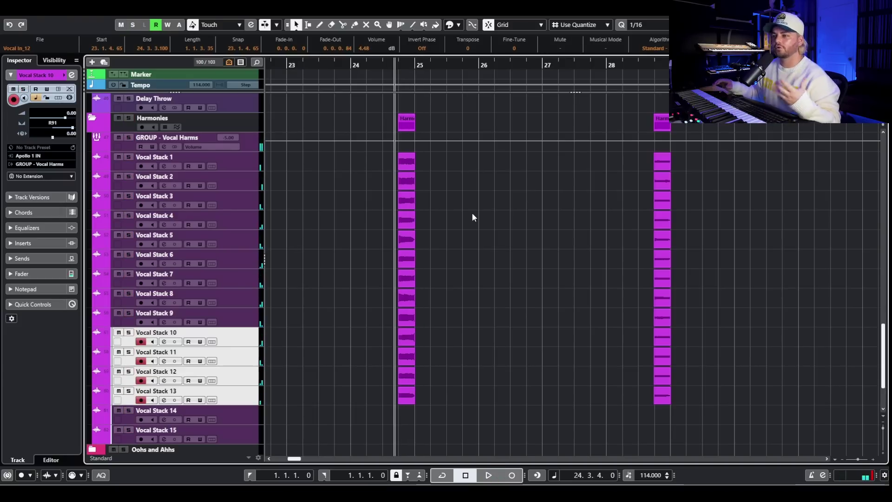
Step: With all solos off, play the full mix from the start of bar 25 with auto-scroll following the vocals into bar 28
scroll(467, 207, "up", 5)
key("g")
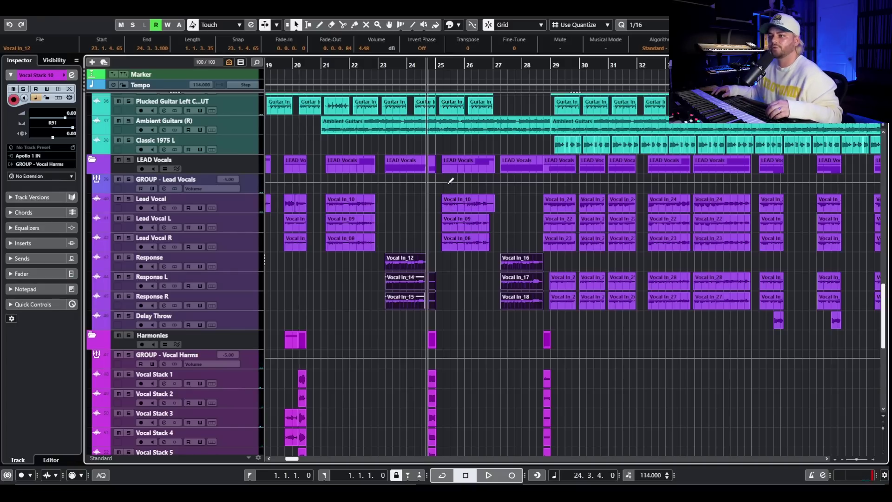
left_click_drag(444, 66, 436, 70)
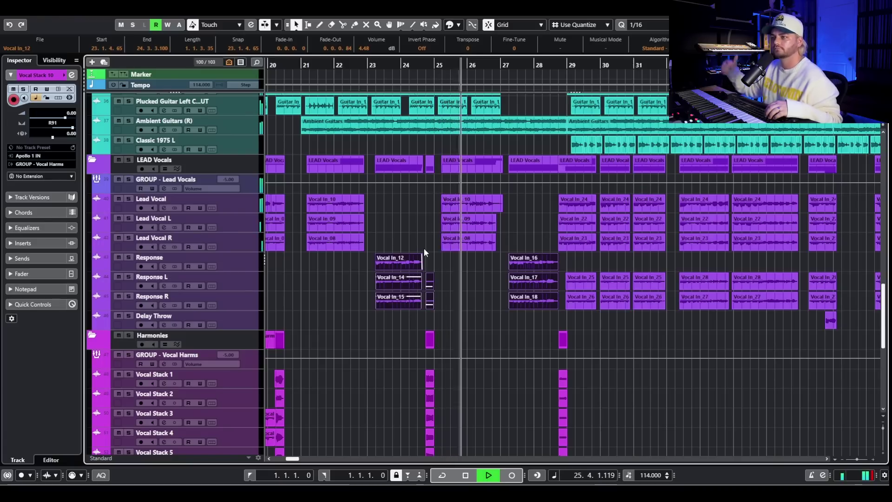
key("f")
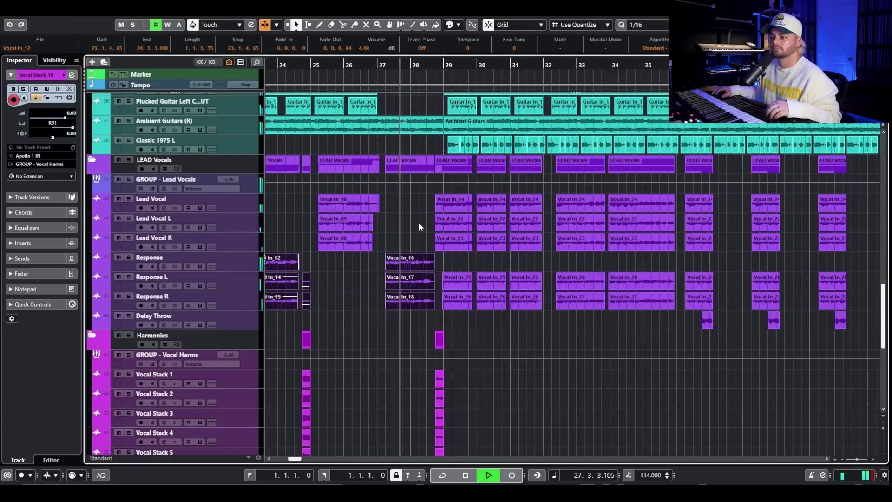
scroll(437, 225, "down", 6)
scroll(460, 240, "up", 3)
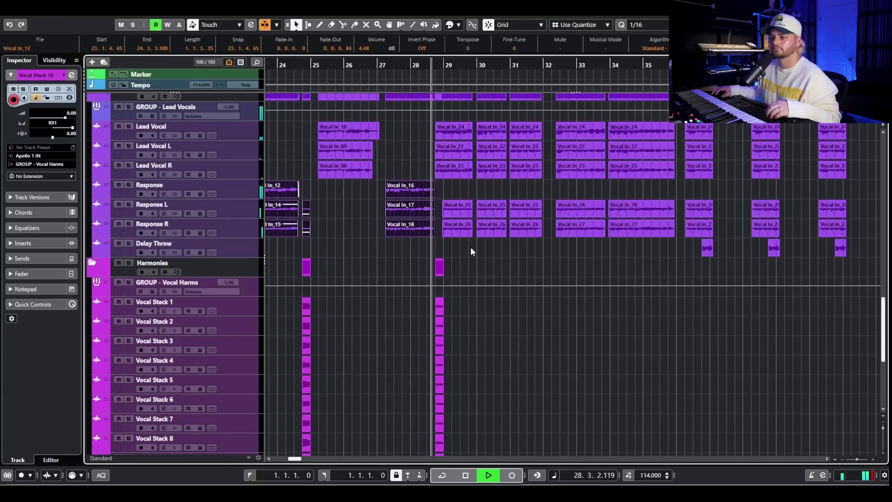
key("space")
Step: Solo the LEAD Vocals folder, place the playhead at 28.4.3, and narrow the solo to Response L and Response R for playback
scroll(129, 183, "up", 4)
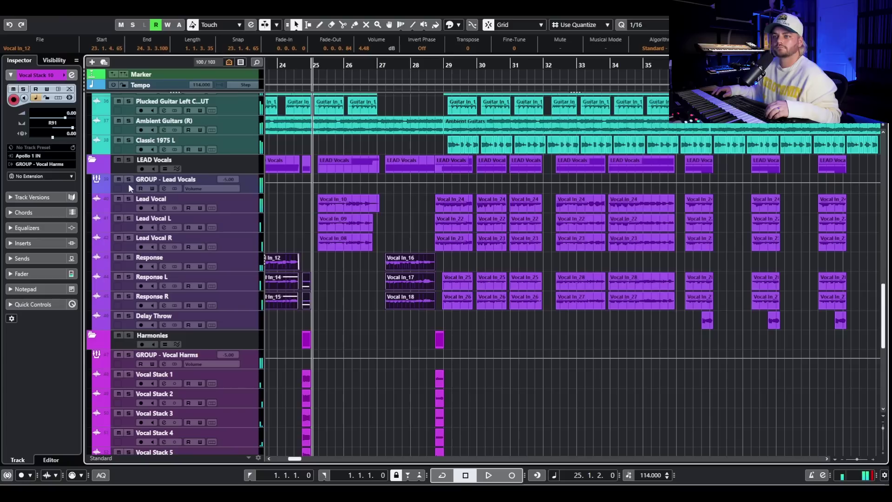
left_click(127, 159)
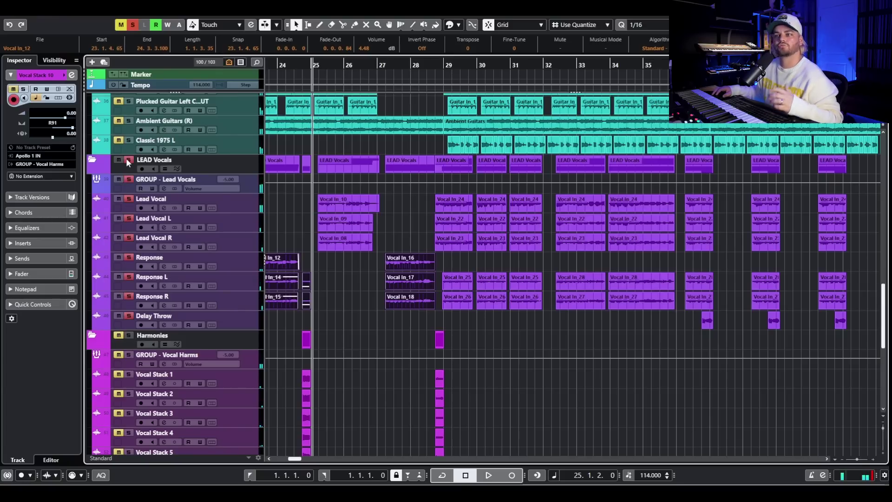
left_click(439, 68)
left_click(218, 223)
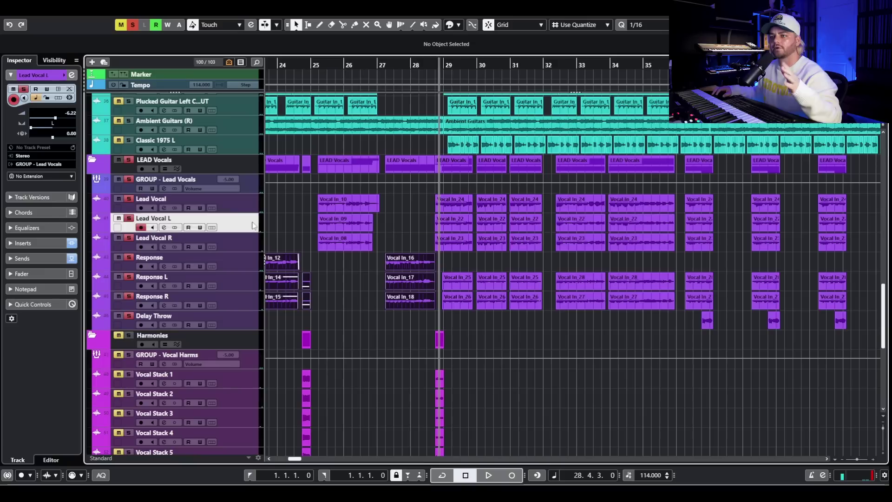
key("Down")
left_click(227, 278)
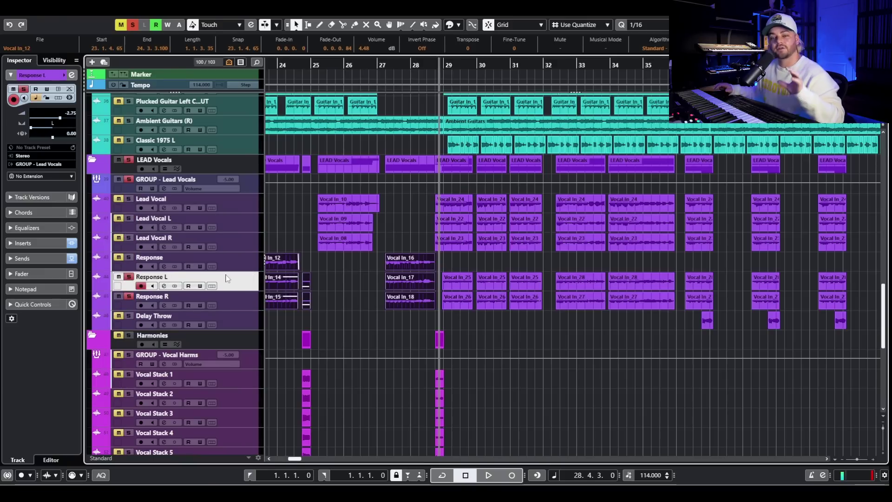
left_click(235, 301, "shift")
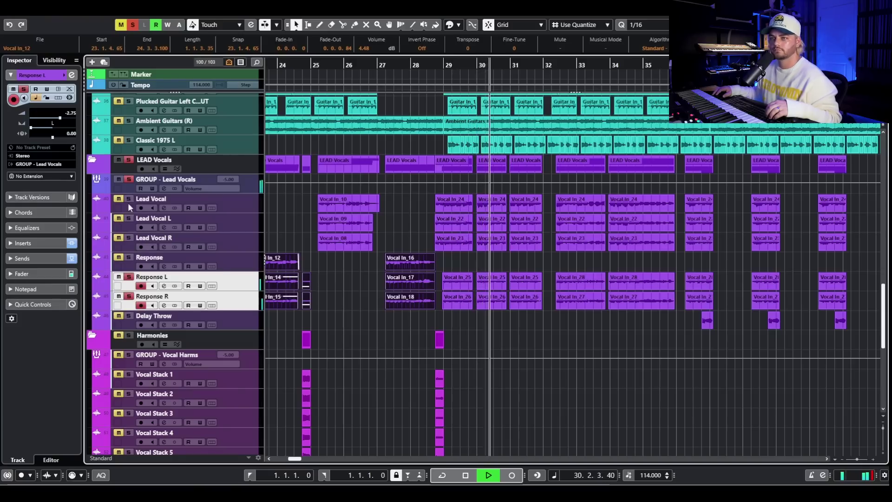
Step: Add Lead Vocal, Lead Vocal L and Lead Vocal R to the soloed responses, play on into bar 34, and clear all solos
left_click(123, 222)
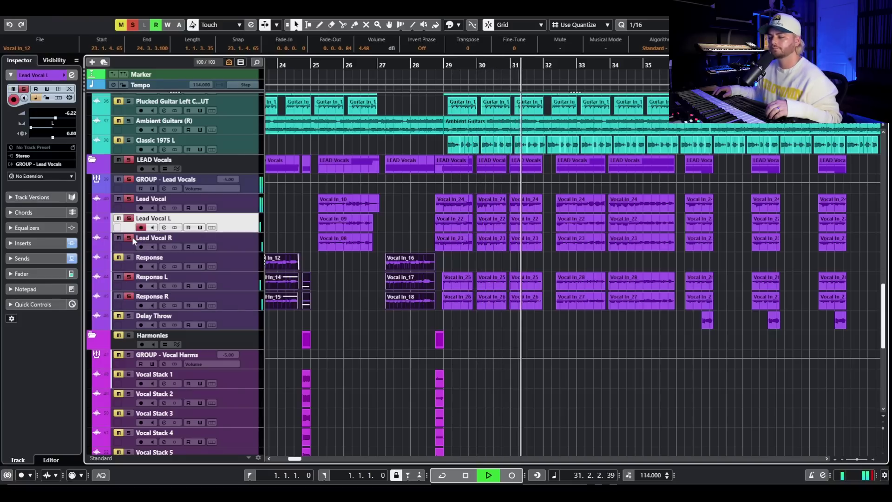
scroll(465, 323, "down", 3)
scroll(474, 313, "down", 4)
scroll(484, 319, "up", 5)
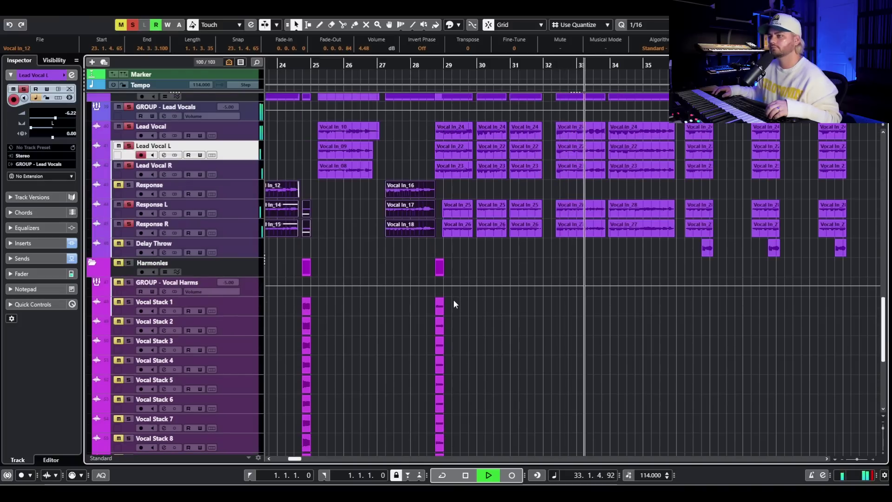
scroll(453, 305, "up", 2)
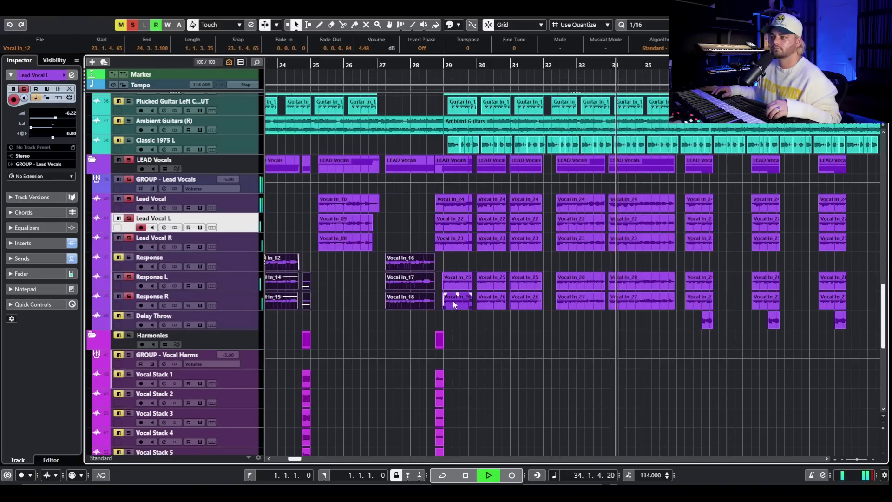
key("space")
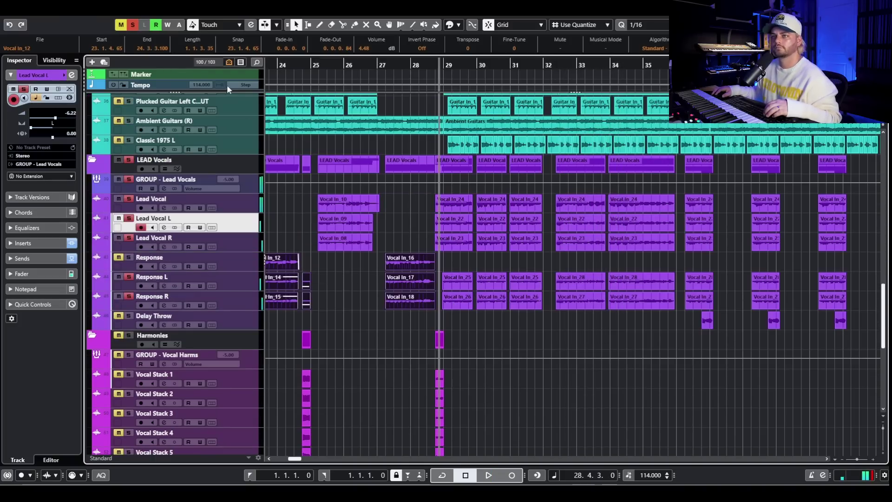
left_click(133, 26)
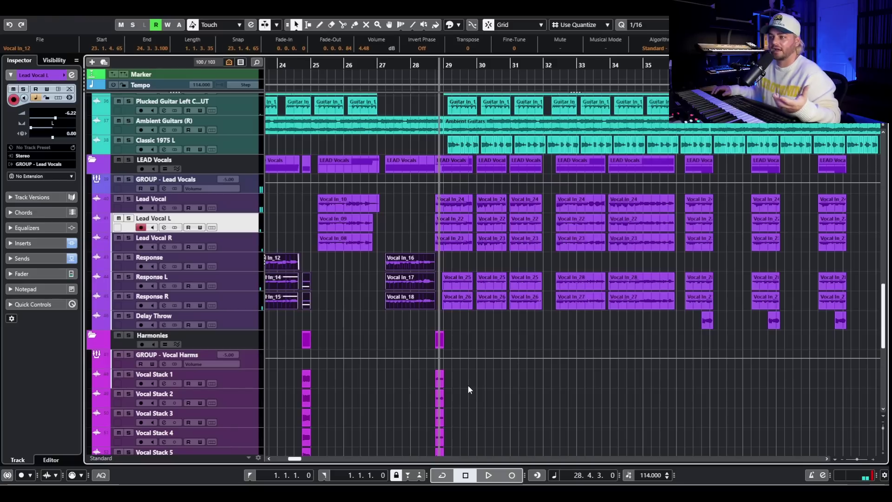
Step: Look over the whole arrangement and return the playhead to the start of bar 1
scroll(699, 310, "left", 15)
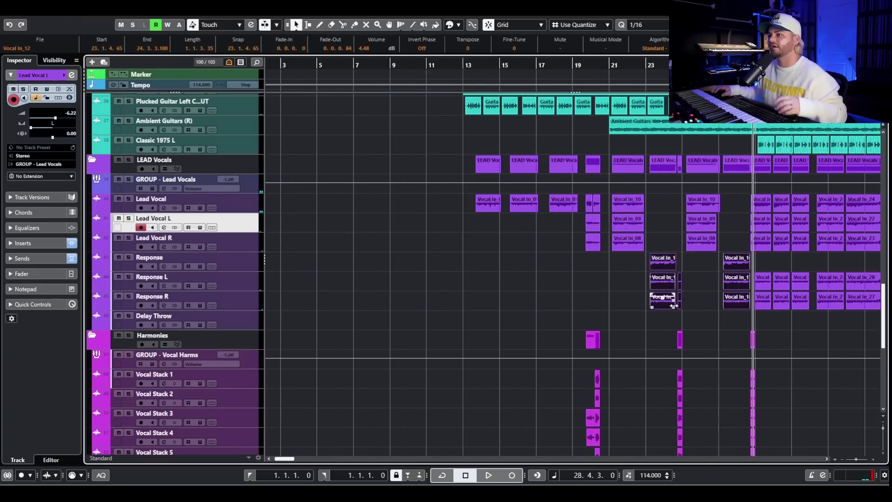
scroll(670, 312, "down", 3)
scroll(633, 308, "down", 10)
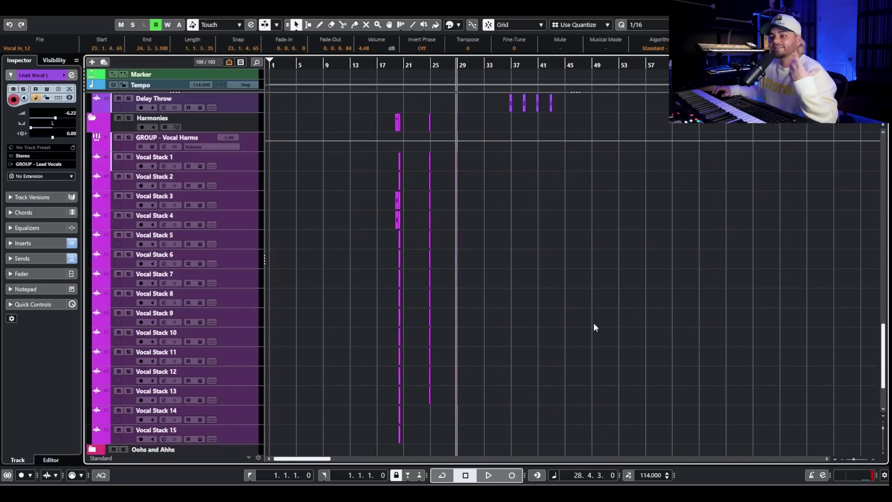
scroll(542, 311, "up", 20)
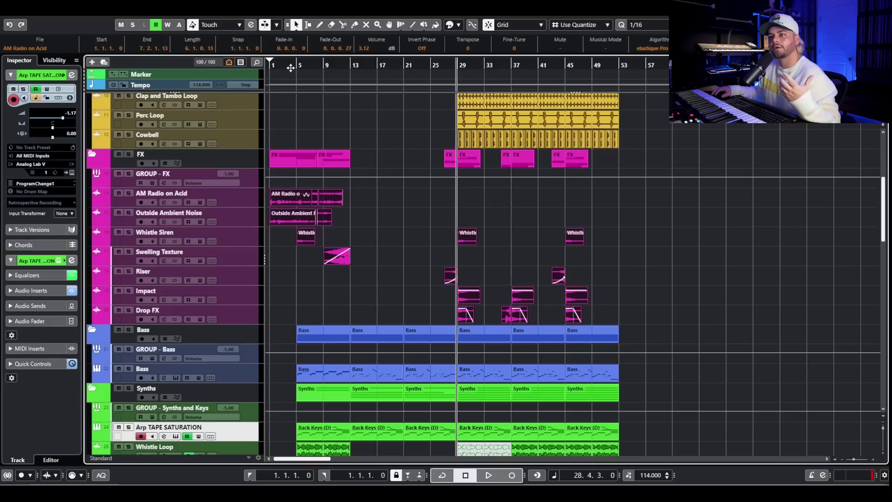
left_click(272, 66)
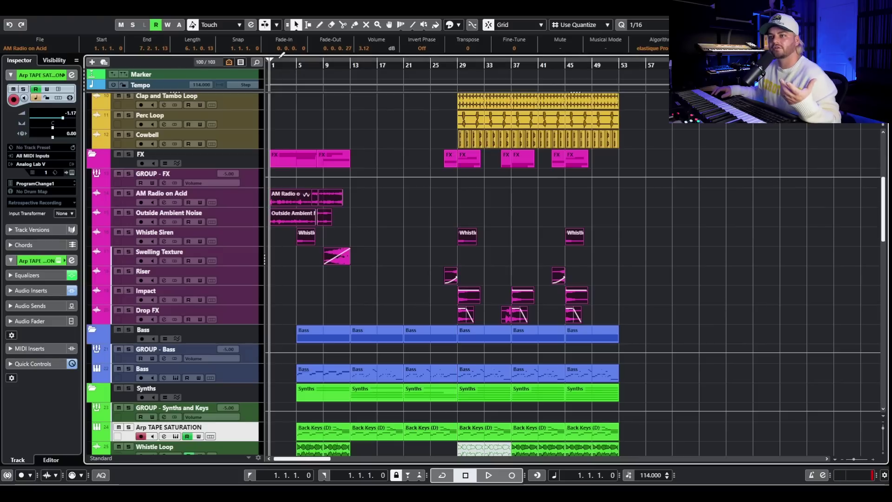
Step: Play the full song from bar 1 and look over the drum, FX, synth and guitar tracks during the intro up to bar 10
scroll(371, 233, "down", 5)
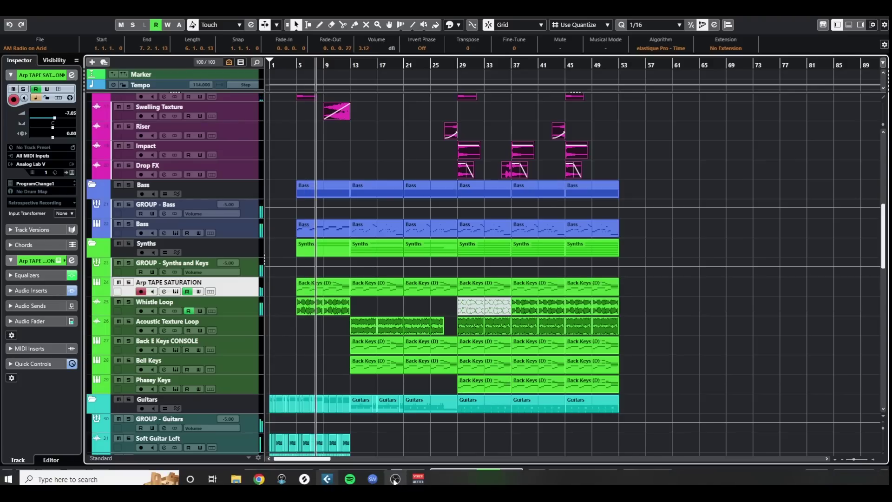
scroll(667, 309, "up", 3)
scroll(668, 305, "up", 4)
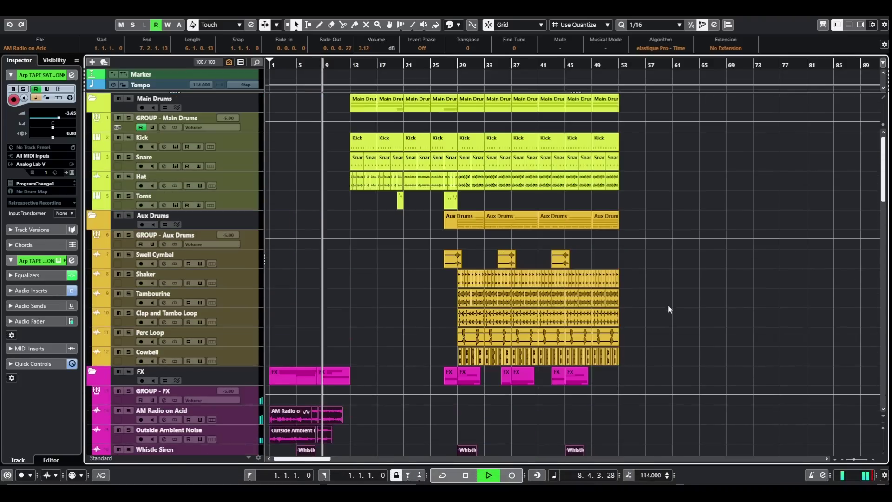
scroll(642, 353, "down", 15)
scroll(607, 328, "up", 5)
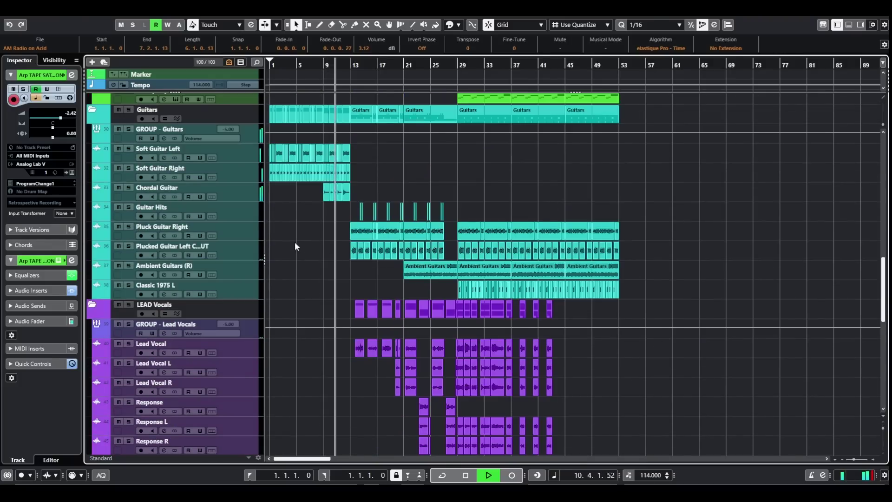
Step: Follow the playback from bar 10 into bar 16 on the guitar and lead vocal tracks, examining their clips at closer range
scroll(312, 241, "up", 4)
scroll(486, 233, "up", 2)
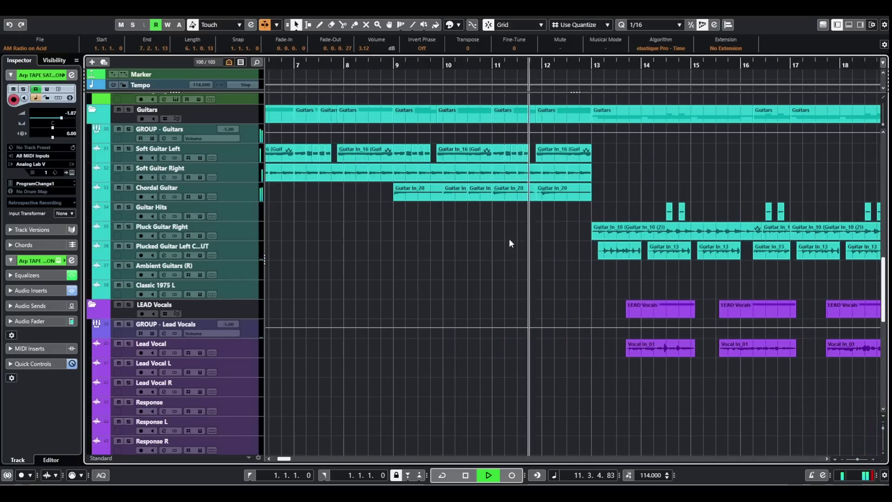
scroll(498, 226, "up", 2)
scroll(593, 208, "down", 1)
scroll(601, 171, "down", 1)
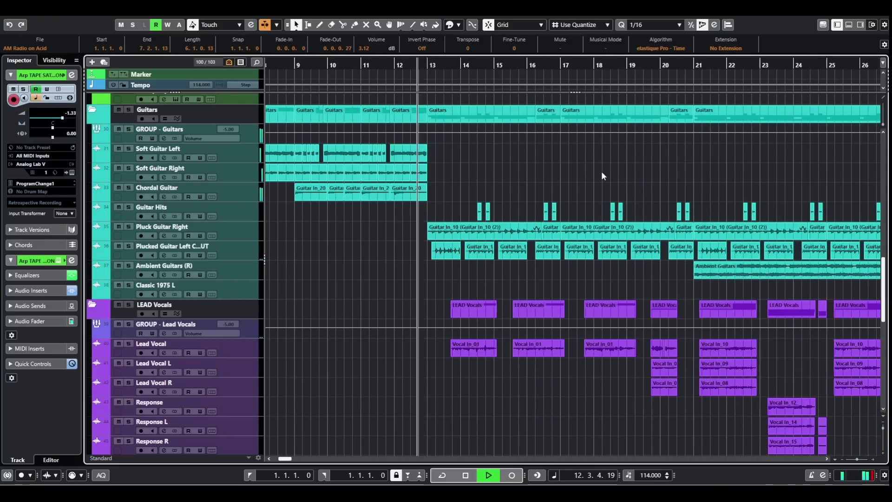
scroll(580, 175, "up", 2)
scroll(580, 175, "up", 2)
scroll(567, 246, "down", 4)
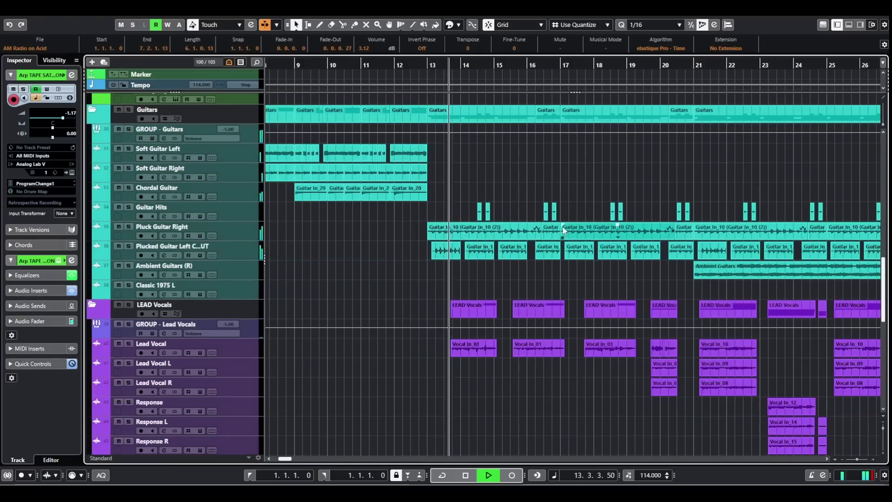
scroll(567, 245, "right", 4)
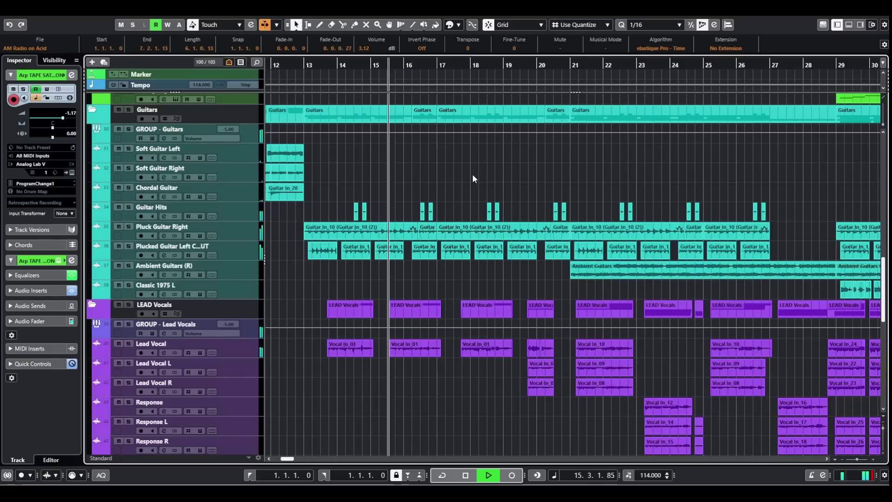
scroll(489, 171, "down", 3)
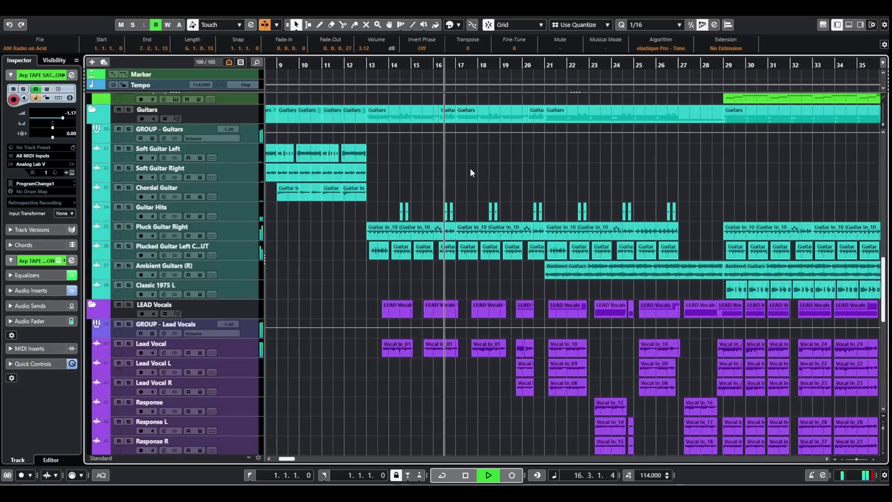
Step: Examine the bass, synth and FX tracks as the verse plays from bar 16 into bar 19, and select GROUP - Synths and Keys
scroll(463, 167, "up", 4)
scroll(497, 209, "up", 3)
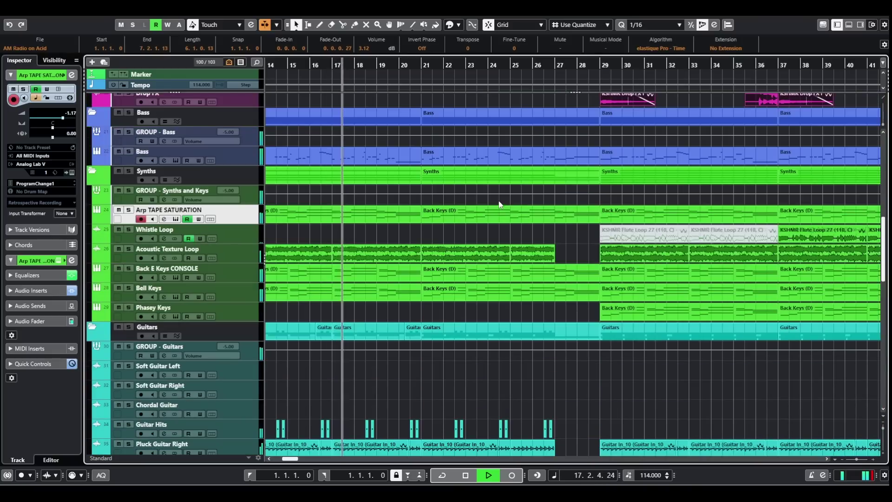
scroll(507, 209, "up", 6)
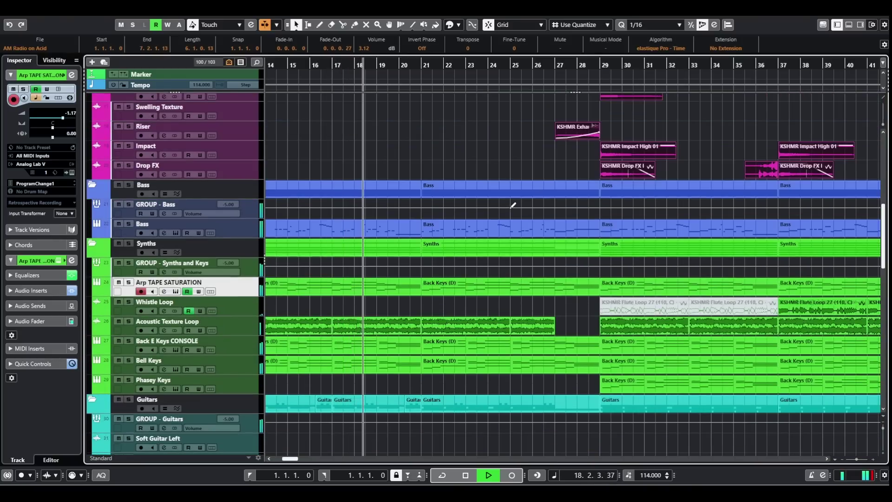
left_click(308, 339)
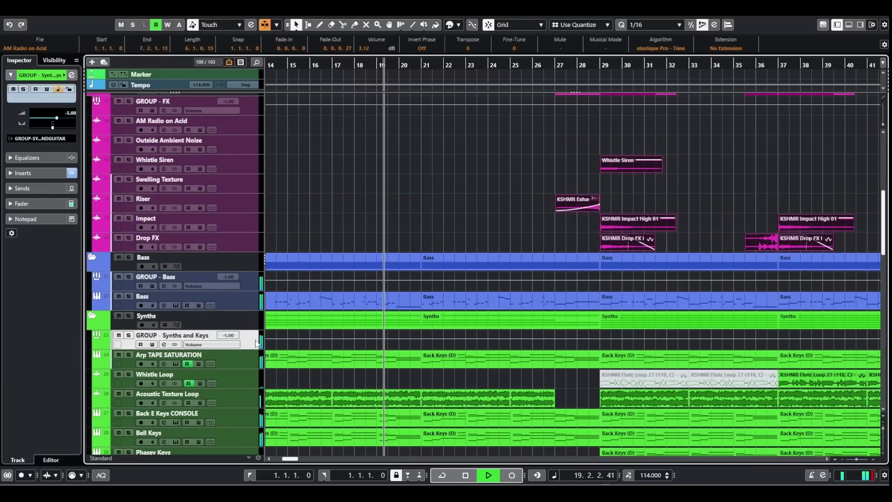
Step: Follow the guitars, lead vocals, responses and vocal harmony stacks as the song plays from bar 19 into bar 27
scroll(484, 246, "down", 6)
scroll(482, 241, "down", 6)
scroll(484, 233, "up", 6)
scroll(488, 228, "down", 15)
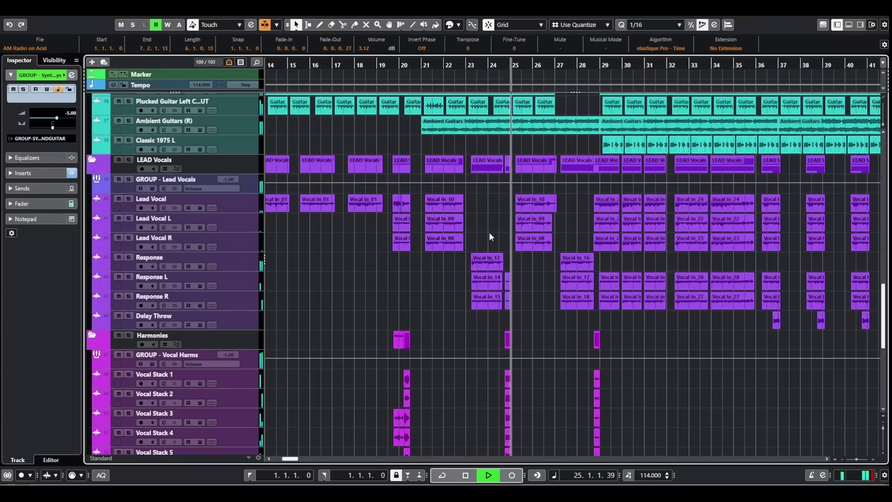
scroll(539, 266, "down", 4)
scroll(539, 267, "down", 3)
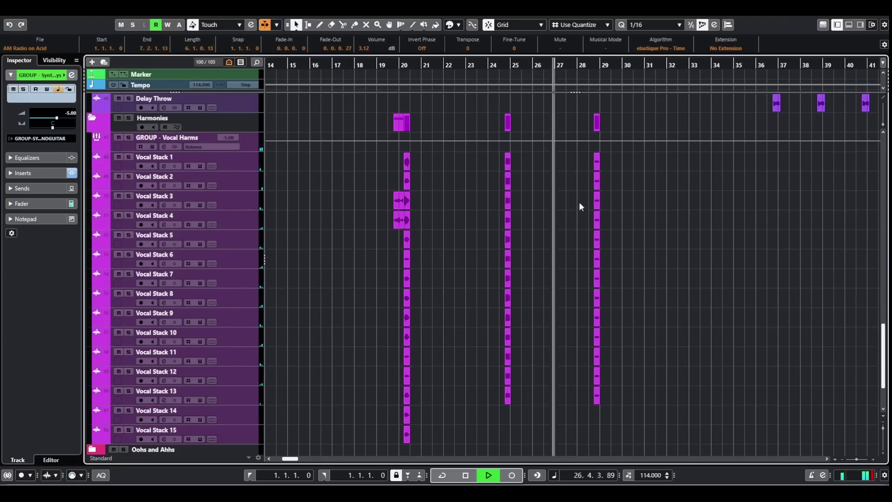
scroll(579, 202, "up", 7)
scroll(577, 166, "right", 6)
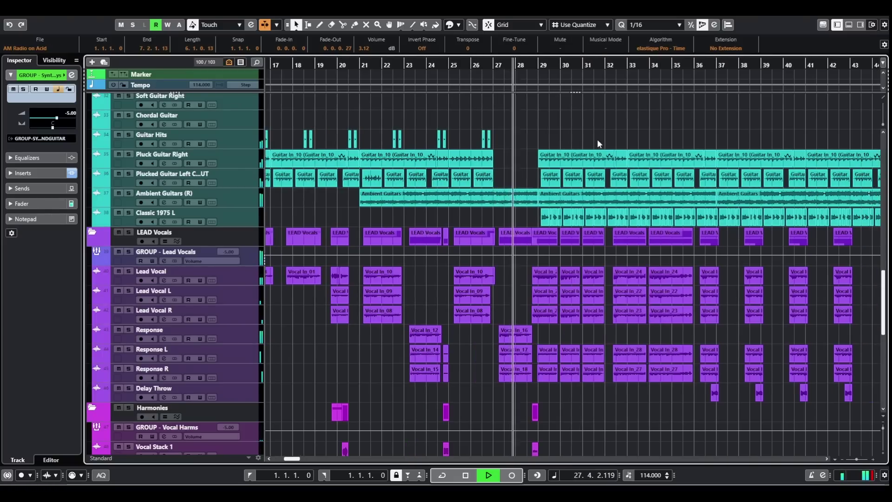
Step: Follow the build into the chorus from bar 27 to bar 33 on the synth, bass, FX and drum tracks
scroll(586, 123, "up", 2)
scroll(578, 126, "up", 5)
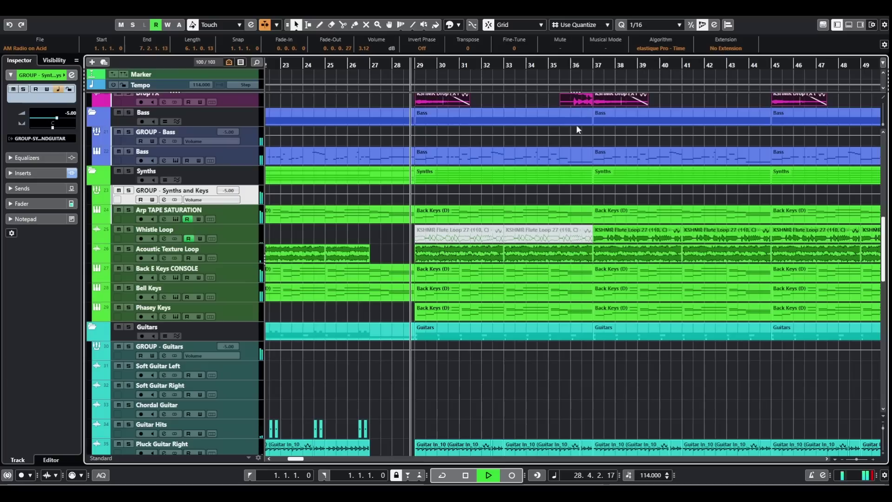
scroll(582, 154, "up", 2)
scroll(582, 153, "up", 3)
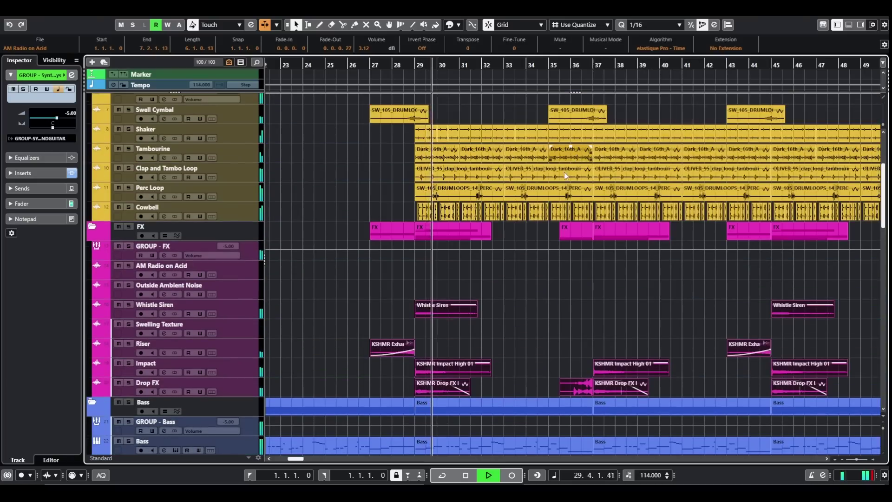
scroll(597, 157, "up", 2)
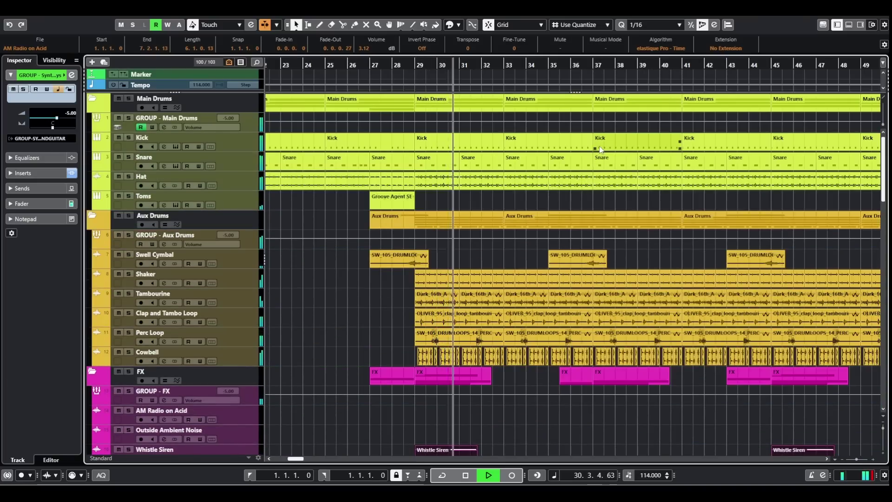
scroll(674, 158, "right", 3)
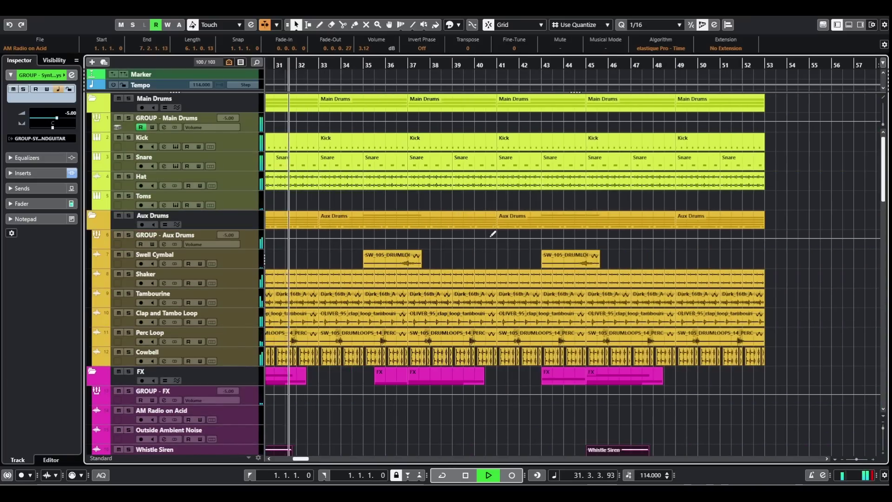
scroll(548, 218, "left", 1)
Step: Examine the percussion, FX, bass, synths, guitars and vocals down to the harmonies as the chorus plays from bar 33 into bar 40
scroll(598, 152, "down", 3)
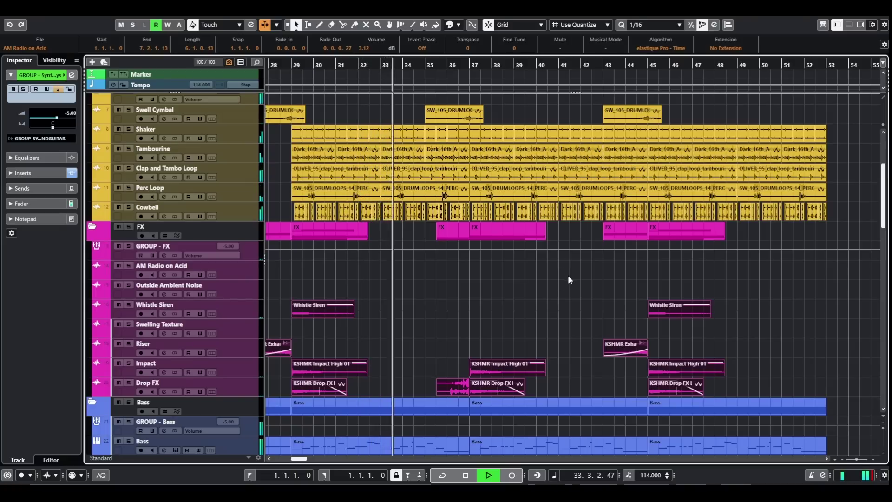
scroll(569, 270, "down", 3)
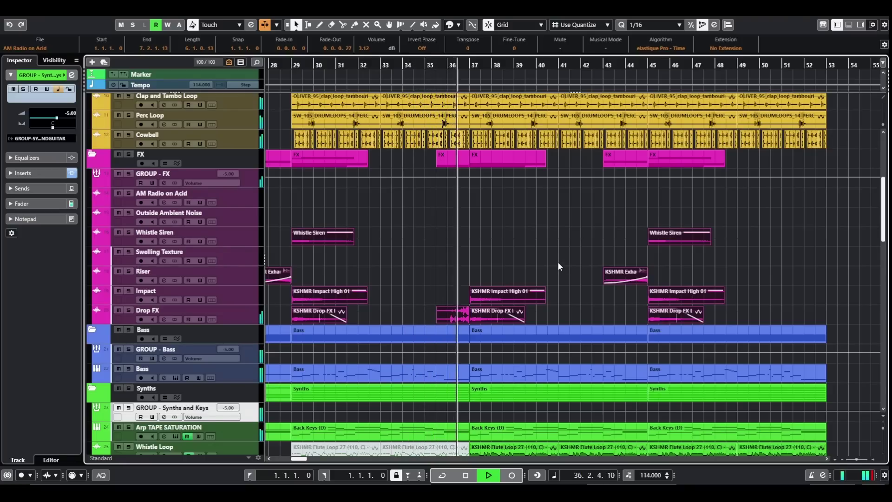
scroll(557, 261, "down", 8)
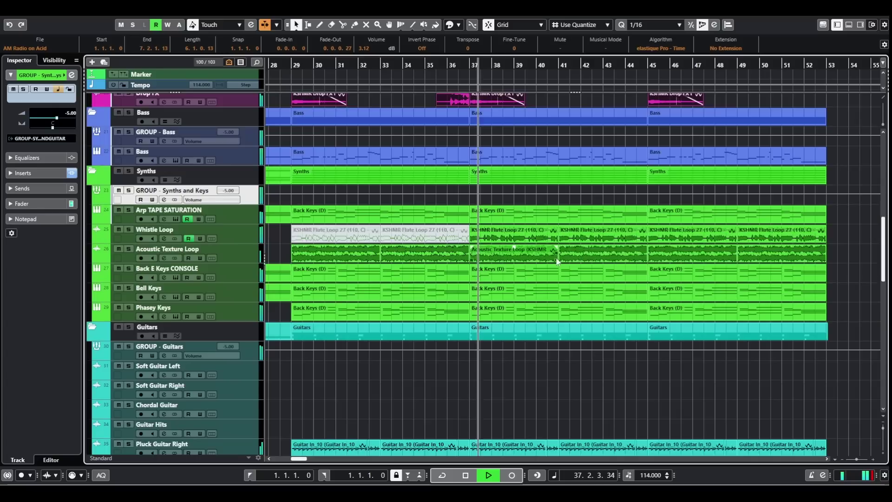
scroll(558, 258, "down", 8)
scroll(617, 378, "down", 3)
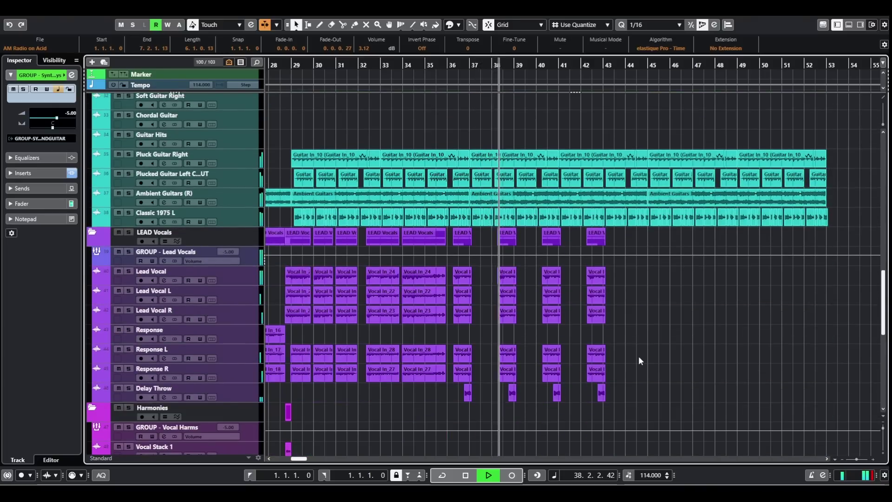
scroll(640, 359, "down", 5)
scroll(636, 265, "up", 8)
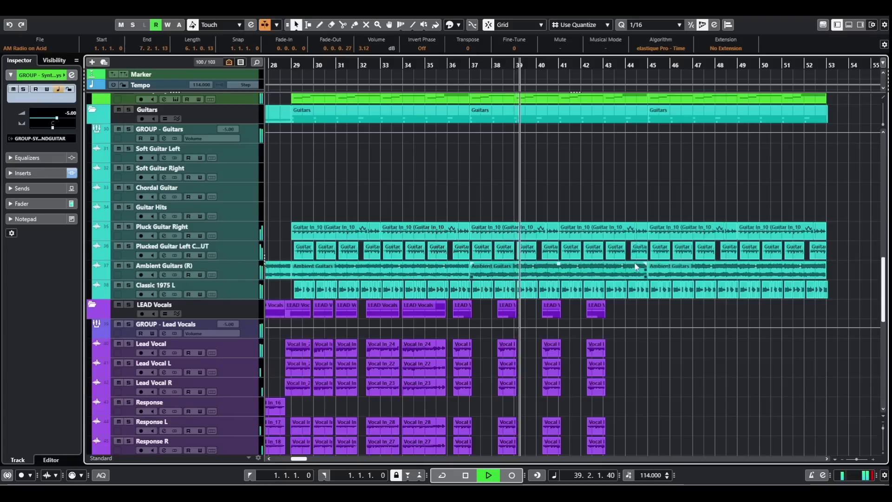
scroll(637, 279, "up", 5)
scroll(632, 298, "down", 11)
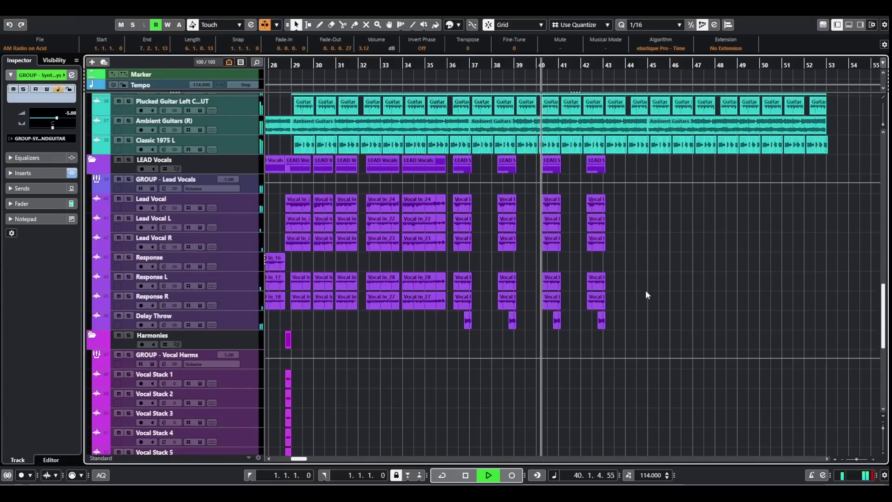
Step: Review the tracks from the guitars back to the main drums while the song plays on from bar 40 into bar 46
scroll(639, 274, "up", 8)
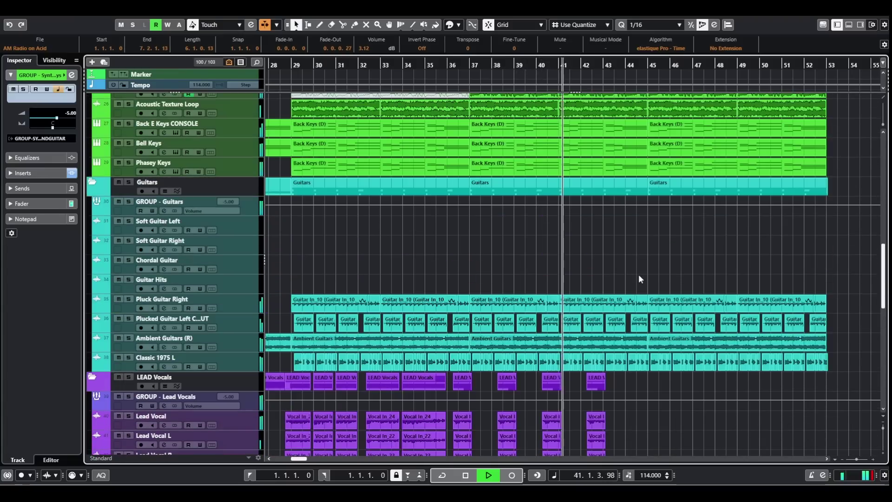
scroll(640, 283, "up", 8)
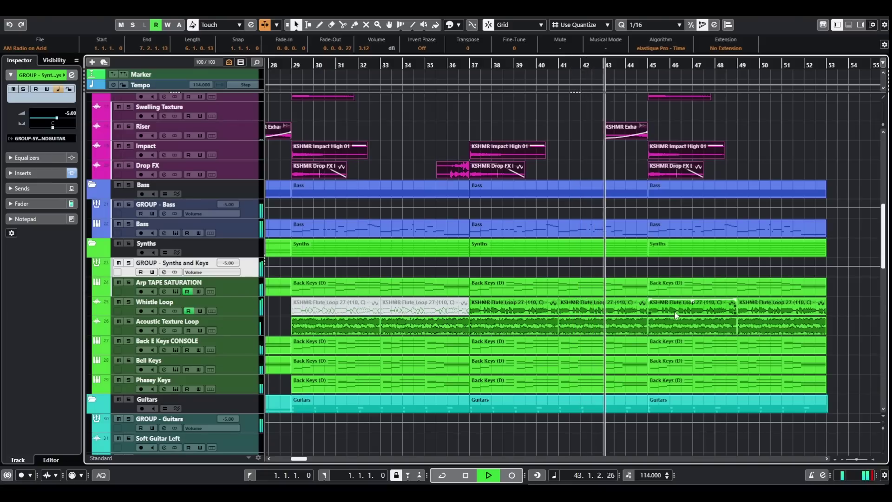
scroll(659, 288, "up", 5)
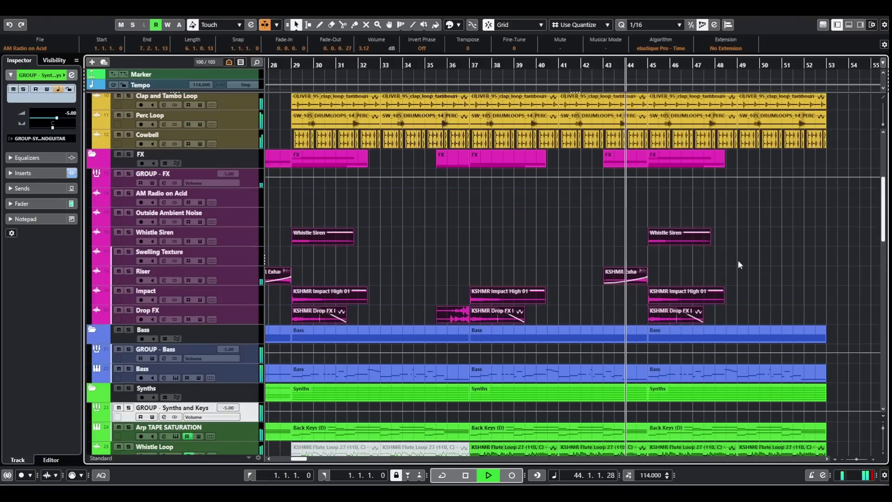
scroll(742, 259, "down", 7)
scroll(748, 260, "down", 8)
scroll(734, 285, "down", 4)
scroll(744, 269, "up", 6)
scroll(750, 253, "up", 20)
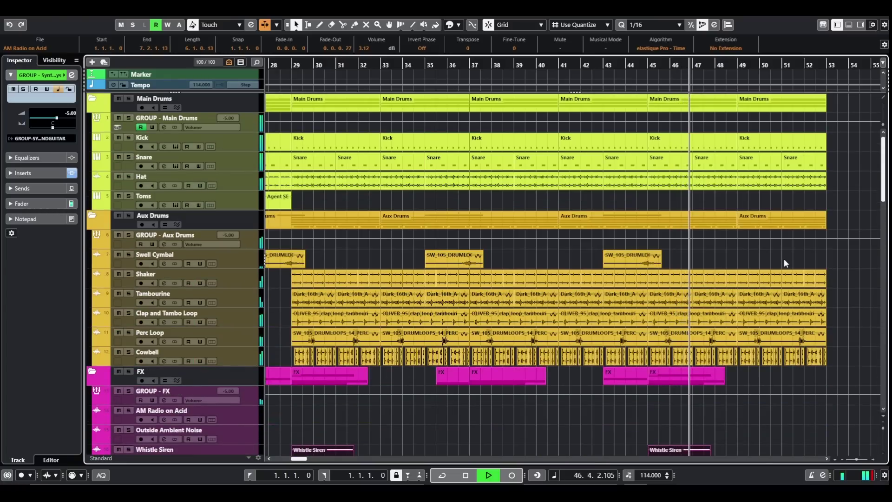